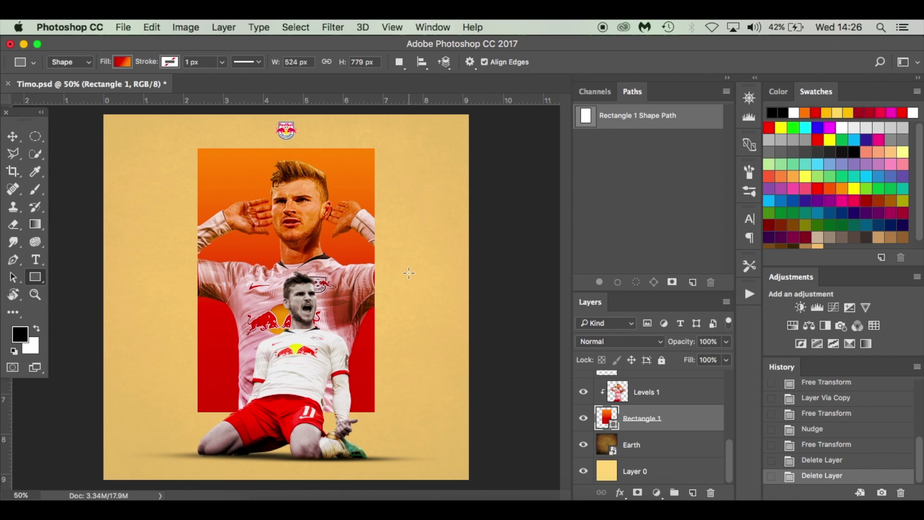
# Step: Create a new document from the recent 1080 x 1080 px, 300 ppi preset
pyautogui.press('super+n')
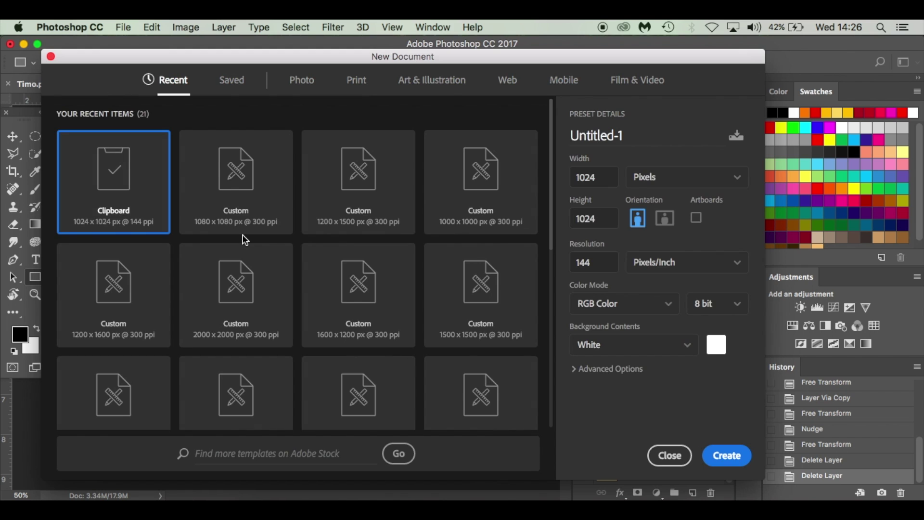
pyautogui.click(254, 187)
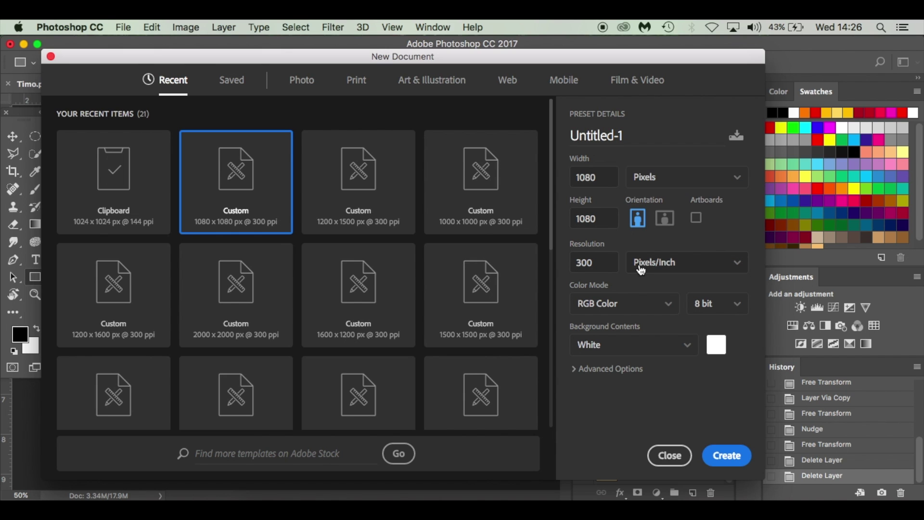
pyautogui.click(710, 453)
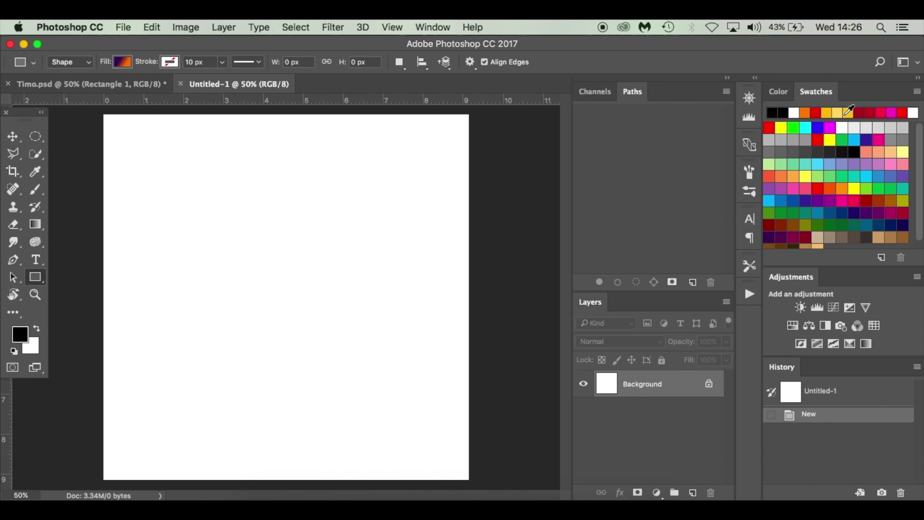
# Step: Set the foreground colour to pale yellow #ffd485 and fill the background layer with it
pyautogui.click(842, 112)
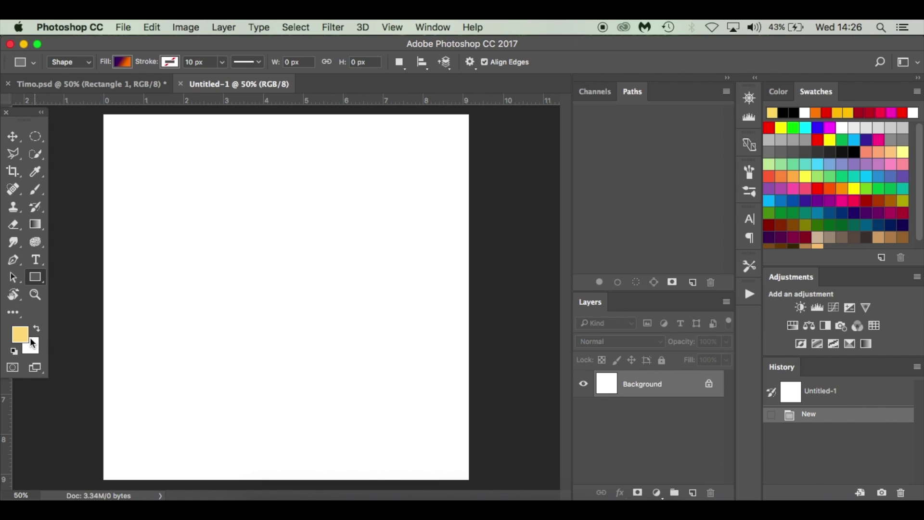
pyautogui.click(20, 340)
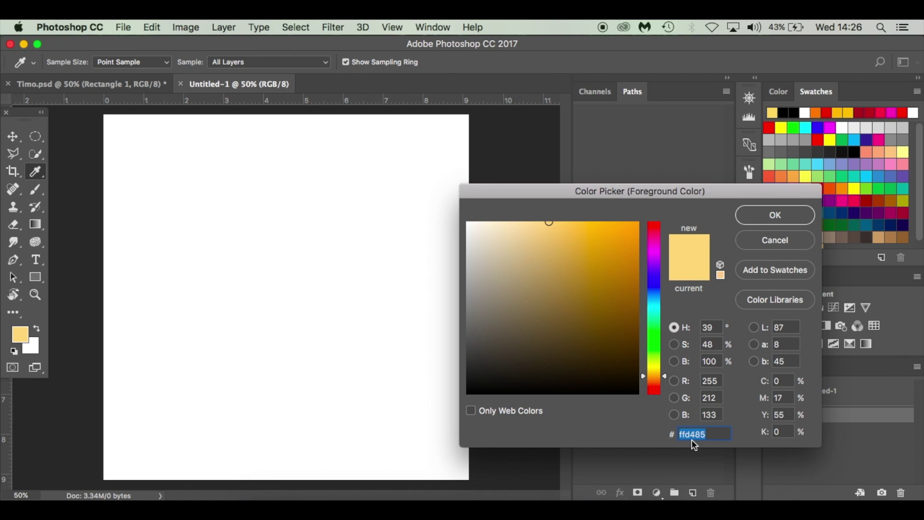
pyautogui.click(770, 220)
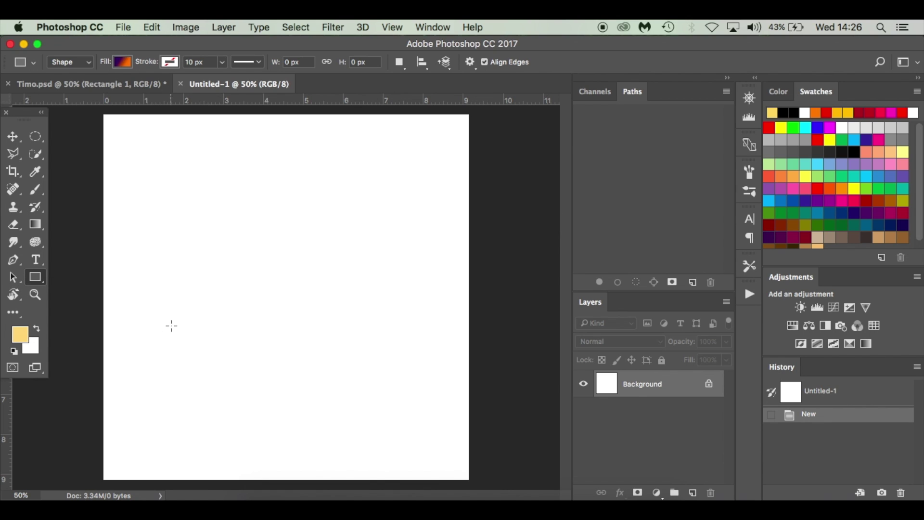
pyautogui.hotkey('alt', 'BackSpace')
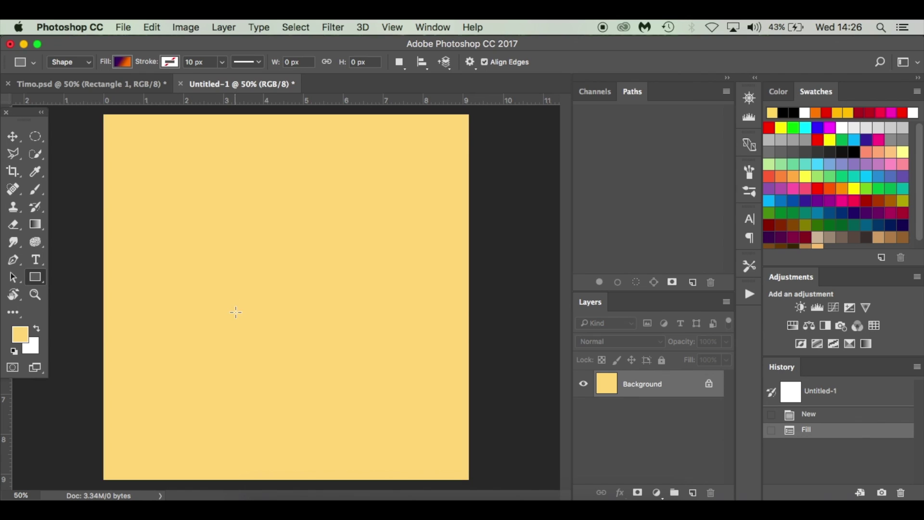
pyautogui.press('v')
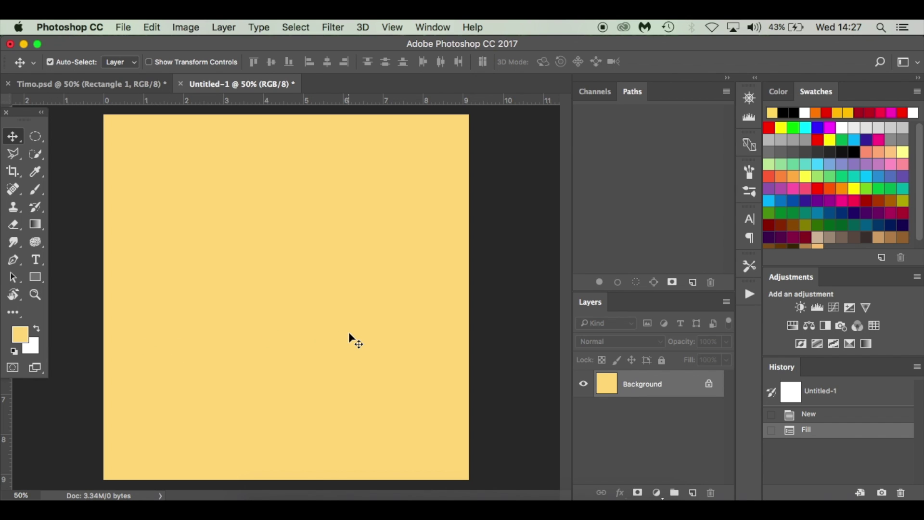
pyautogui.press('super+BackSpace')
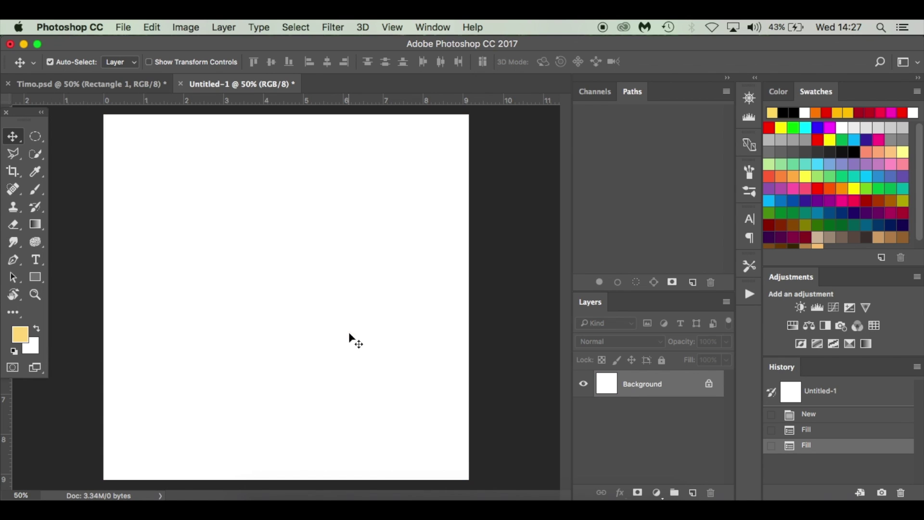
pyautogui.press('super+z')
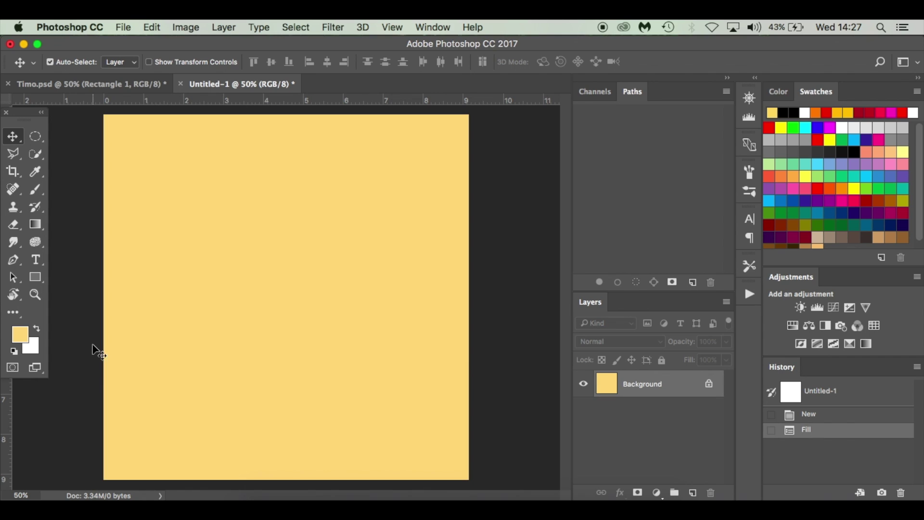
# Step: Unlock the background layer and place Earth.jpg above it, scaled up from its centre to cover the whole canvas
pyautogui.click(711, 383)
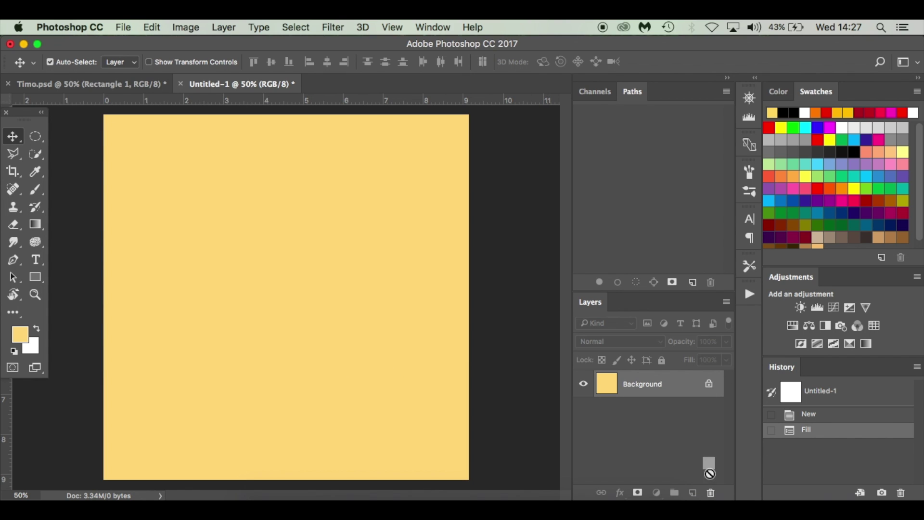
pyautogui.click(262, 503)
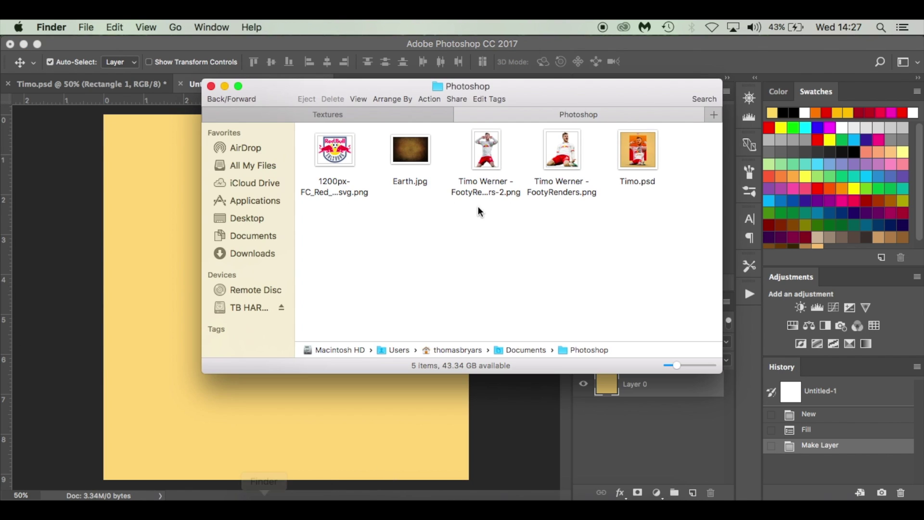
pyautogui.moveTo(417, 152); pyautogui.dragTo(146, 305)
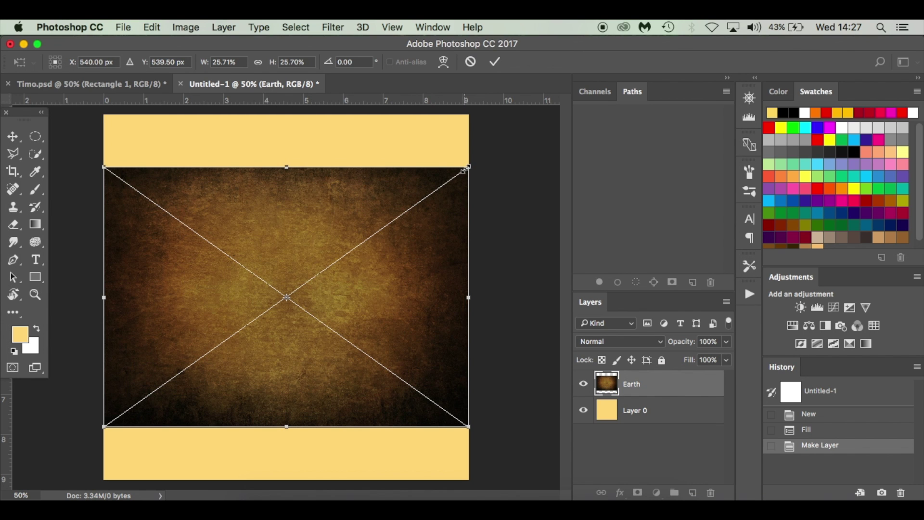
pyautogui.moveTo(466, 169); pyautogui.dragTo(532, 89)
pyautogui.press('Return')
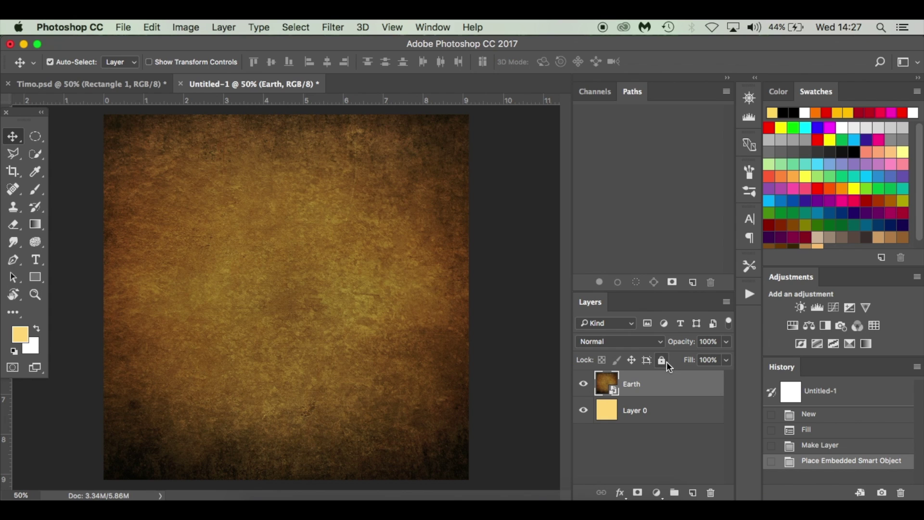
# Step: Lower the Earth texture layer's fill to 15% and toggle its visibility to compare the effect
pyautogui.moveTo(686, 362); pyautogui.dragTo(632, 366)
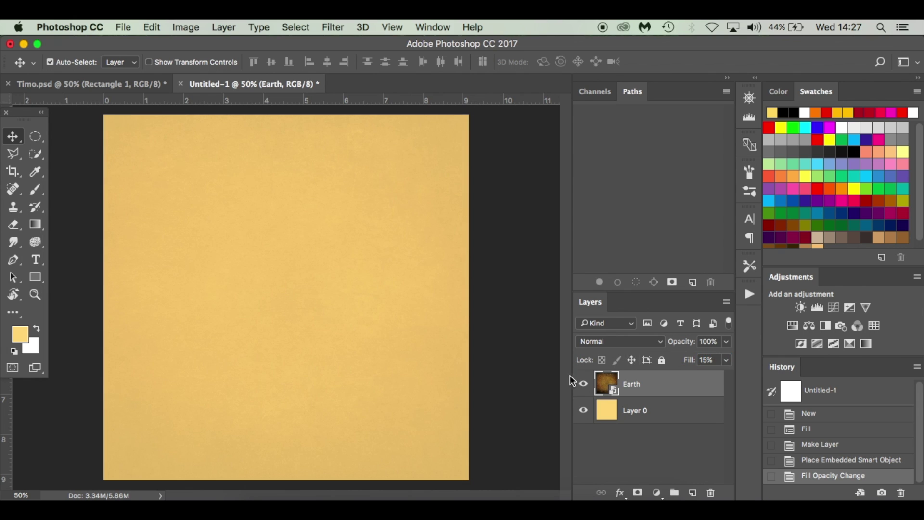
pyautogui.click(583, 384)
pyautogui.click(583, 384)
# Step: Check the rectangle in Timo.psd, then draw an upright rectangle shape about 448 x 717 px in the middle of the new document
pyautogui.click(37, 273)
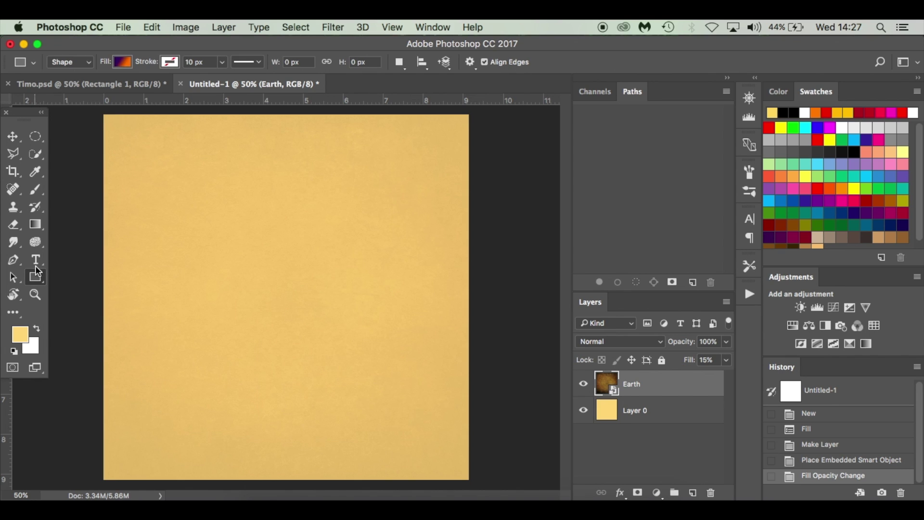
pyautogui.click(123, 84)
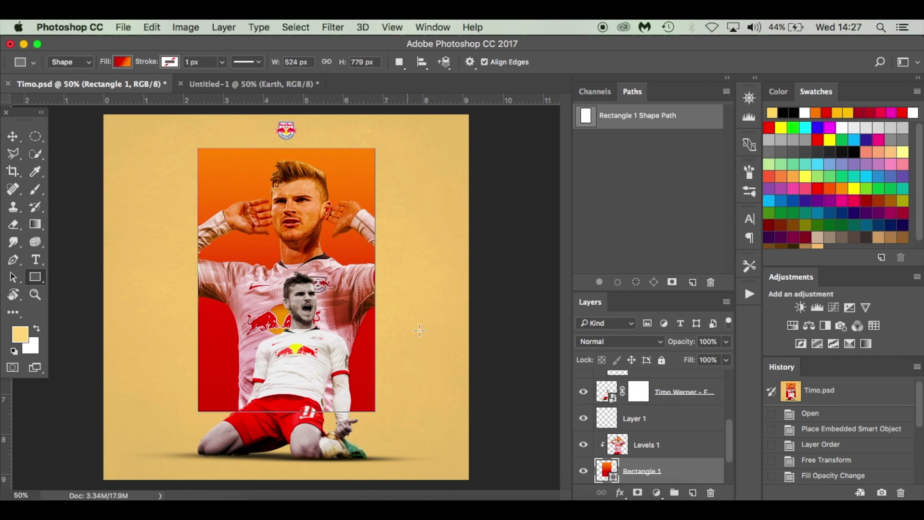
pyautogui.click(270, 85)
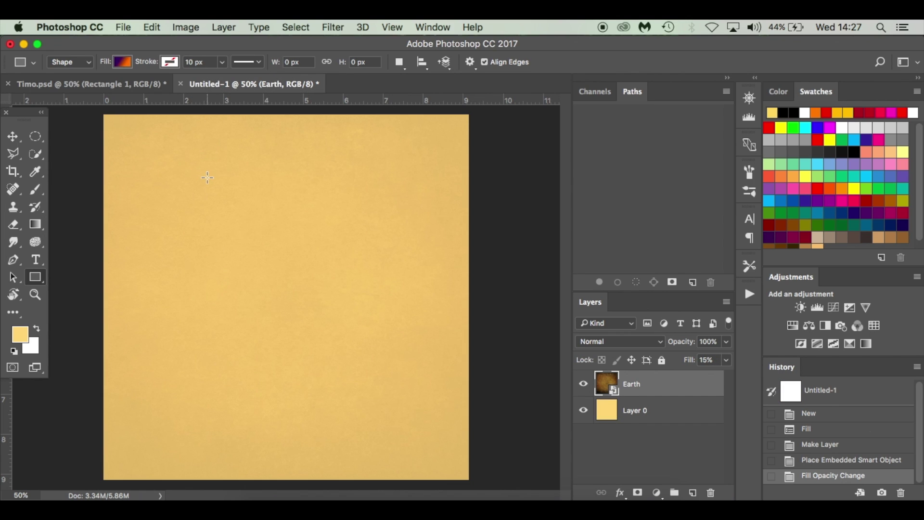
pyautogui.moveTo(208, 176); pyautogui.dragTo(359, 419)
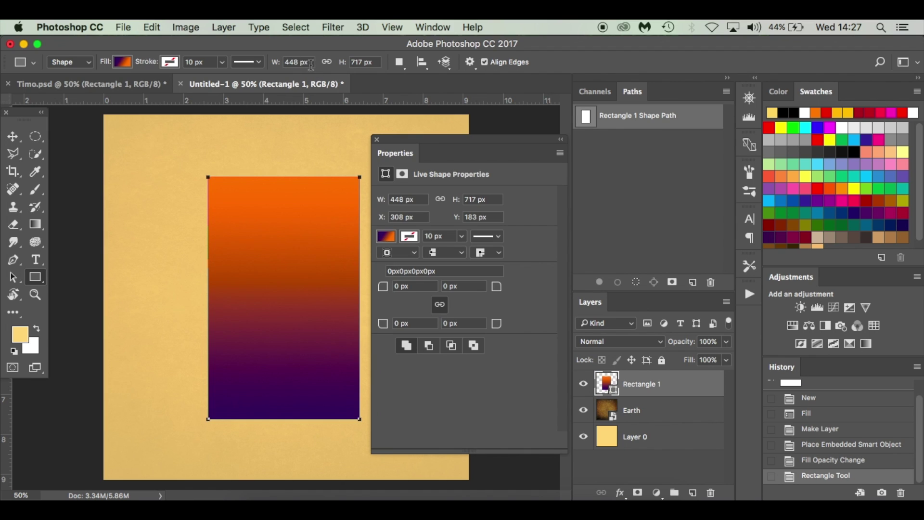
# Step: Set the rectangle's width to 524 px and height to 779 px, and deselect its path
pyautogui.click(299, 63)
pyautogui.write('524px')
pyautogui.doubleClick(360, 63)
pyautogui.write('779')
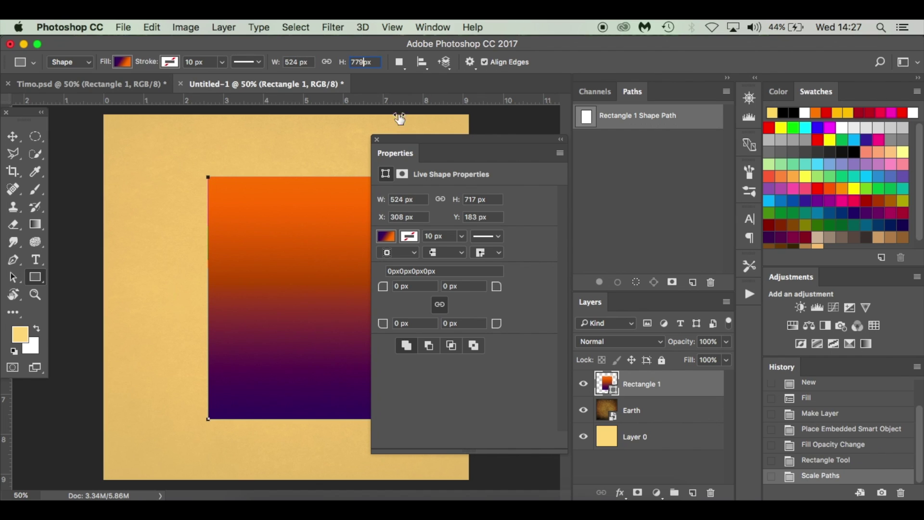
pyautogui.click(377, 140)
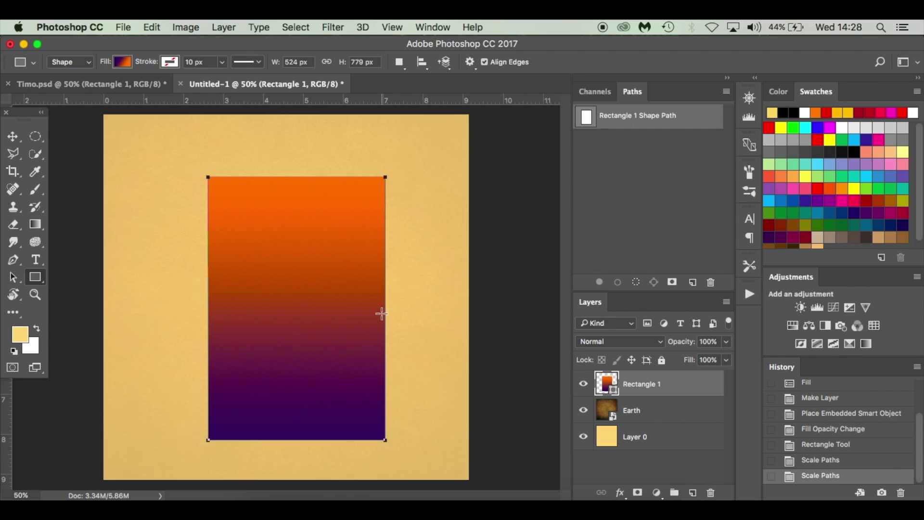
pyautogui.press('Escape')
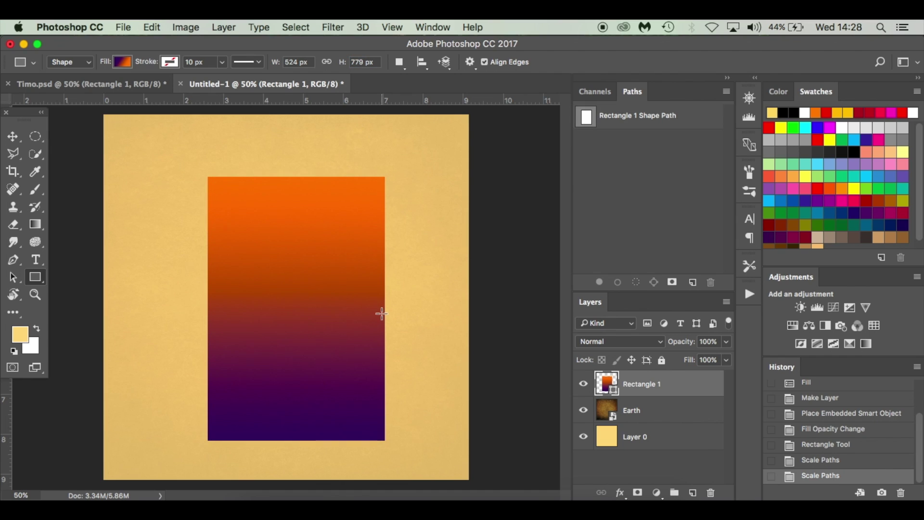
# Step: With Layer 0 selected, add a vertical and a horizontal guide through the centre of the canvas
pyautogui.click(662, 438)
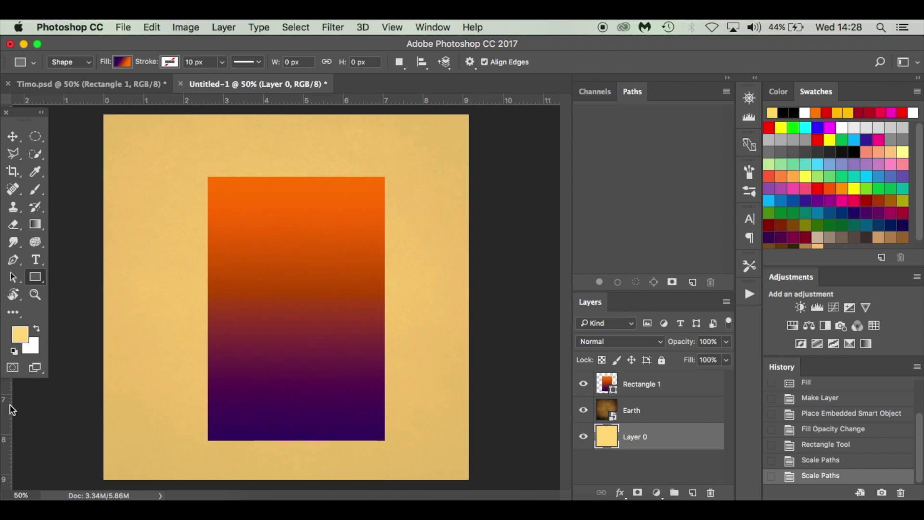
pyautogui.click(392, 27)
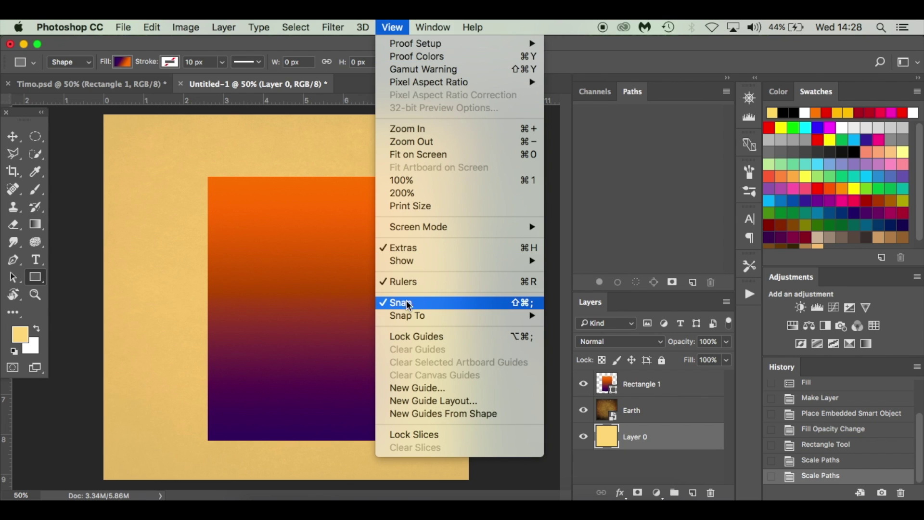
pyautogui.click(18, 401)
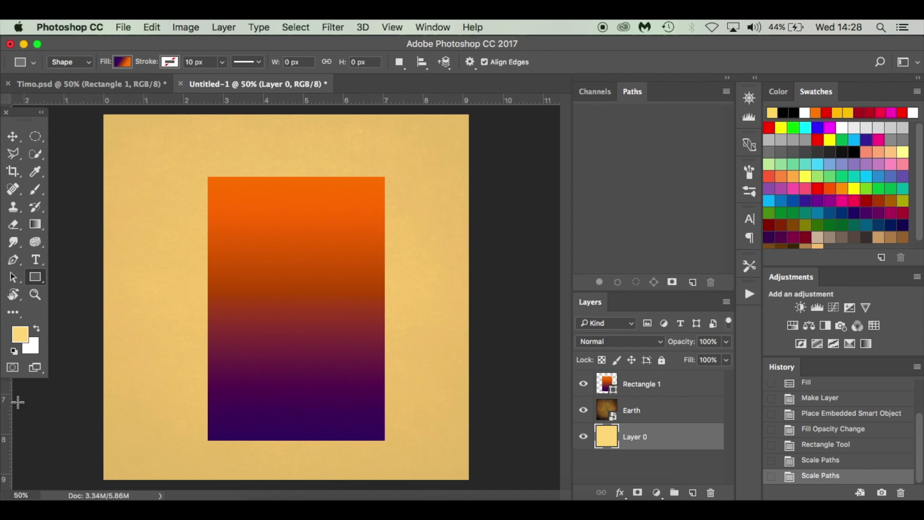
pyautogui.moveTo(8, 419); pyautogui.dragTo(282, 430)
pyautogui.moveTo(513, 103); pyautogui.dragTo(529, 299)
# Step: Move the Rectangle 1 shape so it is centred on the vertical guide and sits slightly above the canvas centre
pyautogui.click(674, 381)
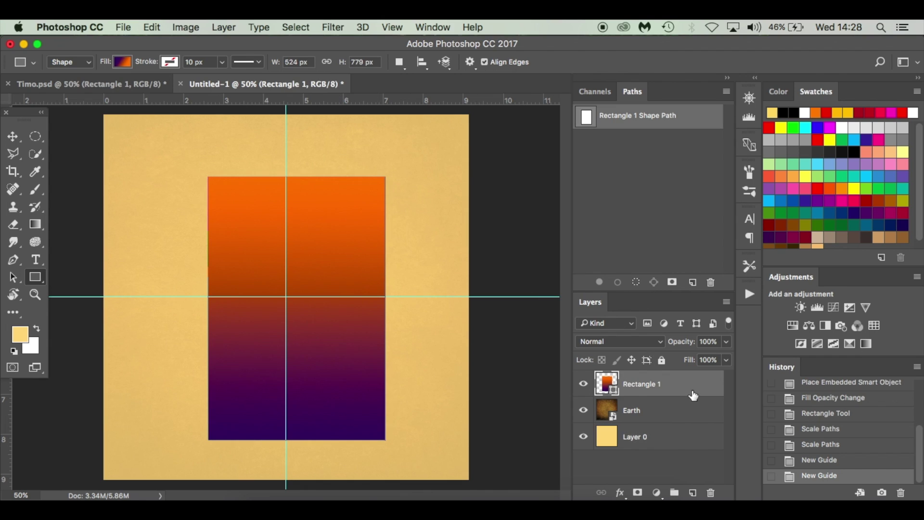
pyautogui.hotkey('ctrl', 't')
pyautogui.moveTo(336, 252); pyautogui.dragTo(324, 226)
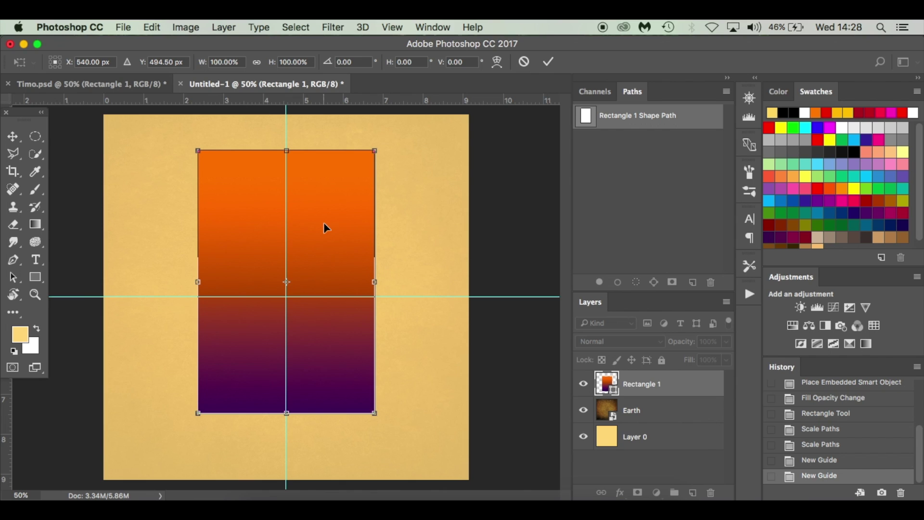
pyautogui.moveTo(324, 223); pyautogui.dragTo(323, 226)
pyautogui.press('Return')
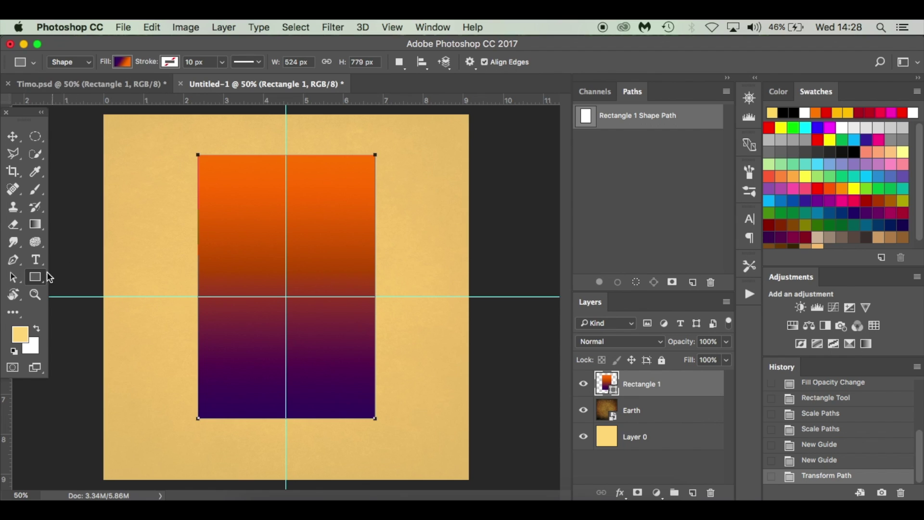
# Step: Change the purple colour stop of the rectangle's gradient fill to red #c50f0b
pyautogui.click(123, 63)
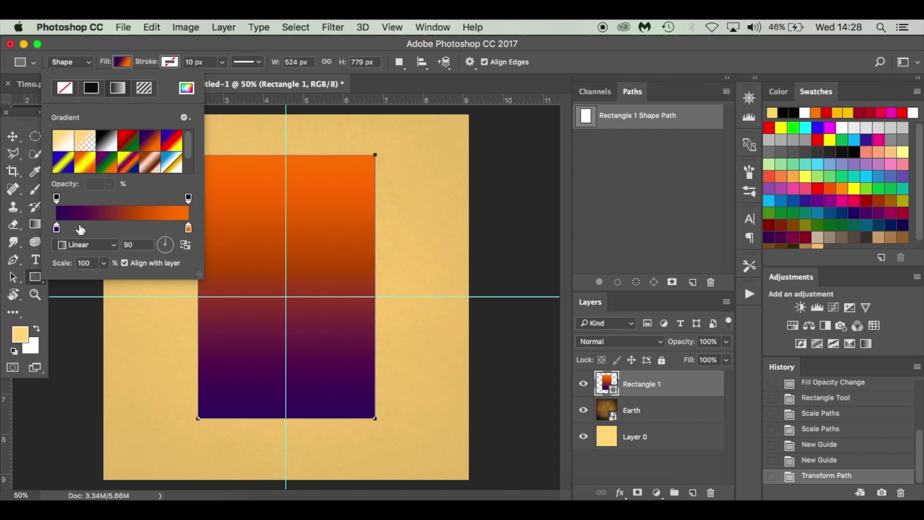
pyautogui.click(57, 230)
pyautogui.click(828, 113)
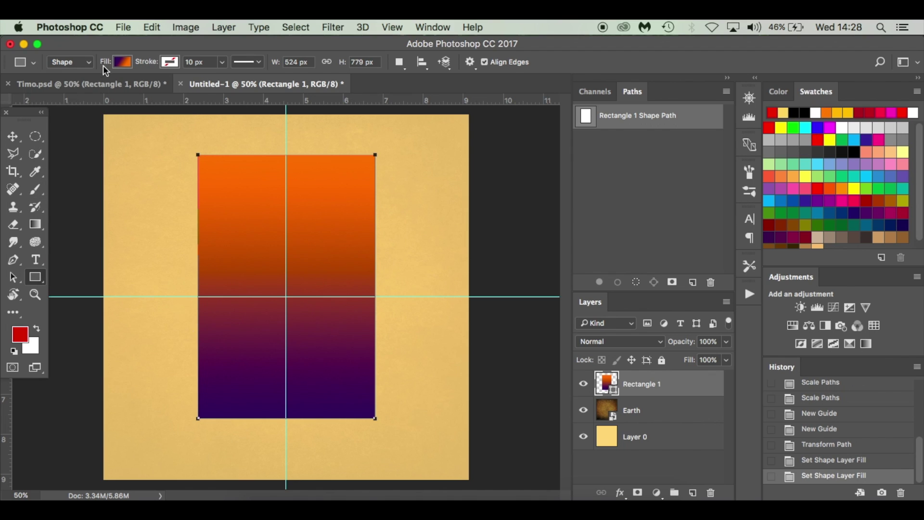
pyautogui.click(123, 62)
pyautogui.doubleClick(57, 230)
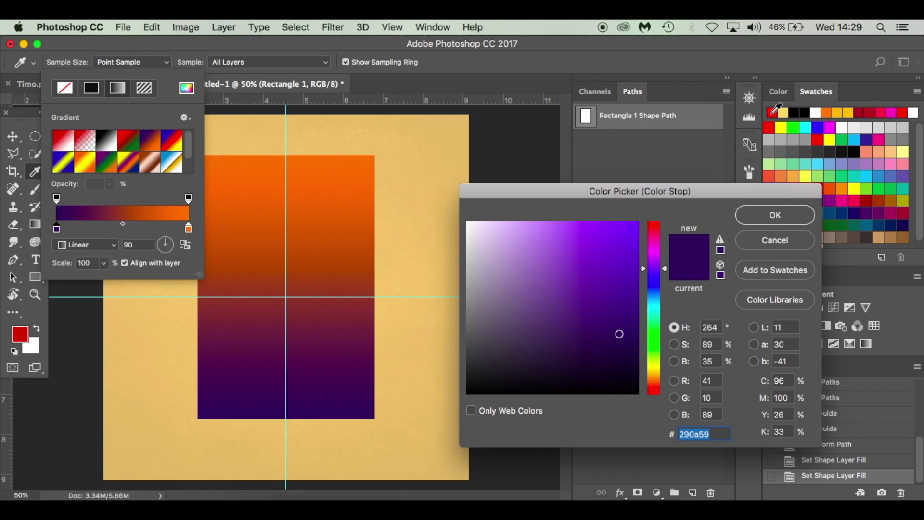
pyautogui.click(772, 114)
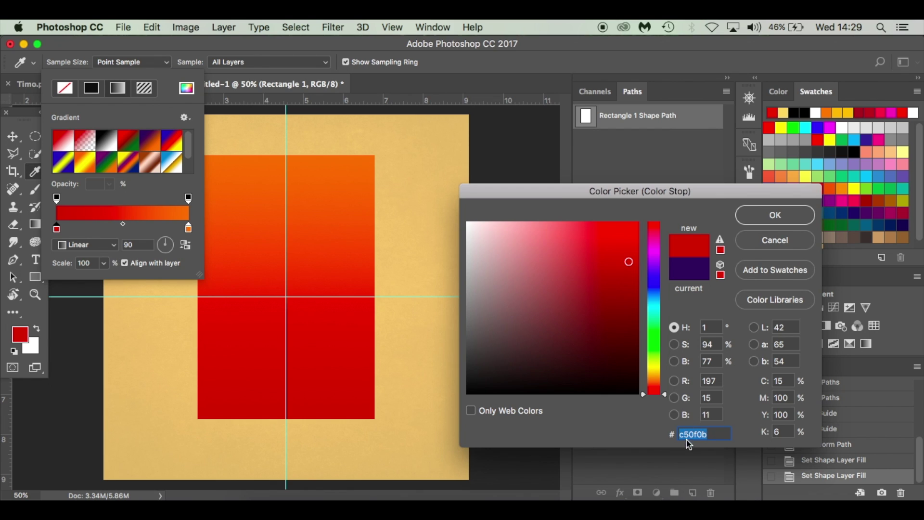
pyautogui.click(766, 220)
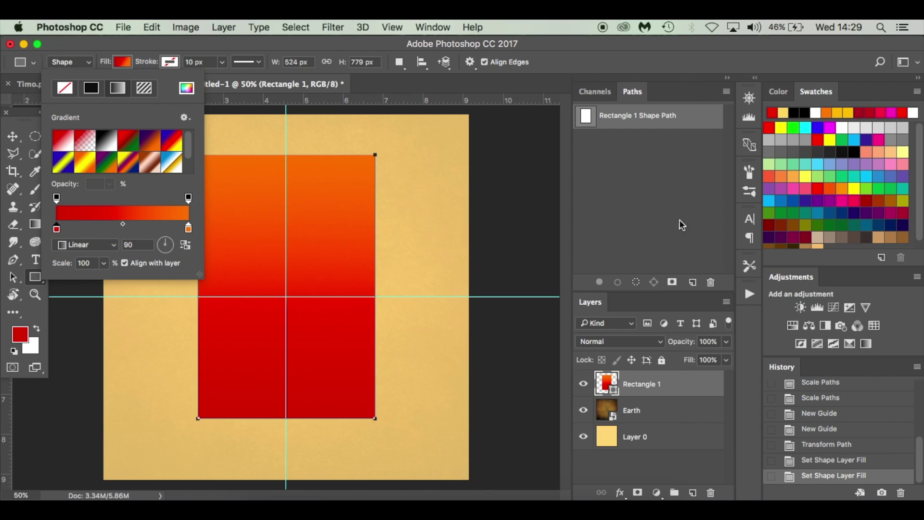
# Step: Change the orange colour stop of the rectangle's gradient fill to #f08816, and deselect the rectangle's path
pyautogui.doubleClick(189, 230)
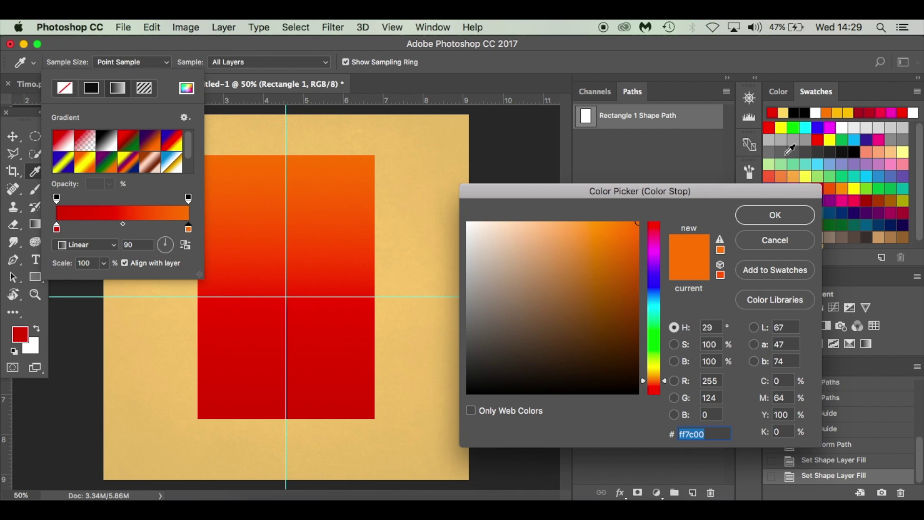
pyautogui.click(830, 112)
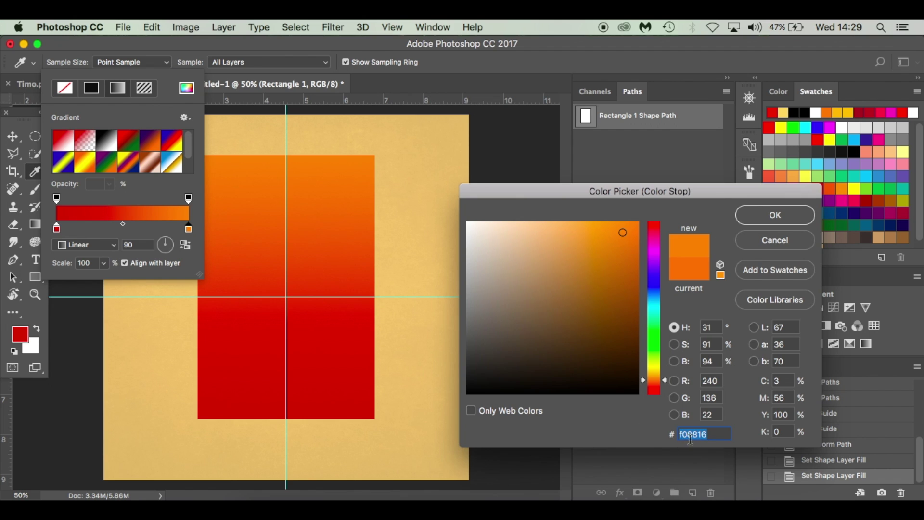
pyautogui.click(779, 215)
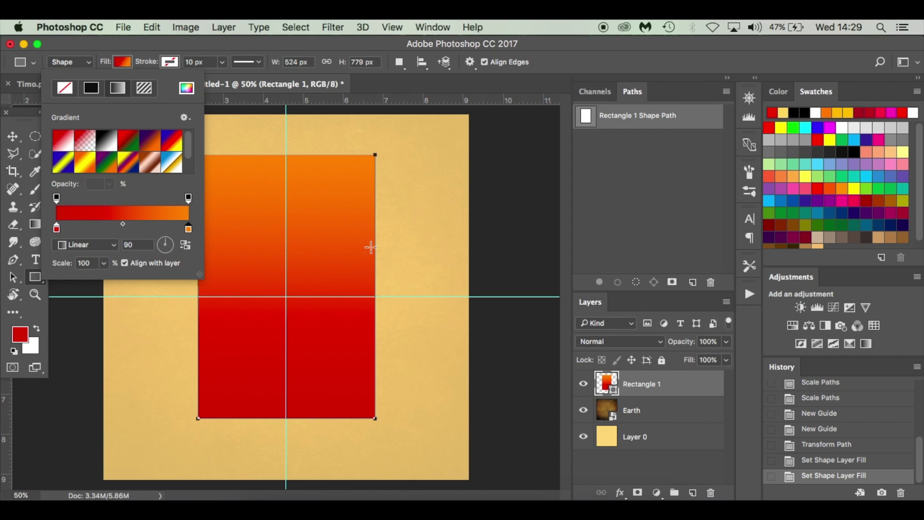
pyautogui.click(124, 63)
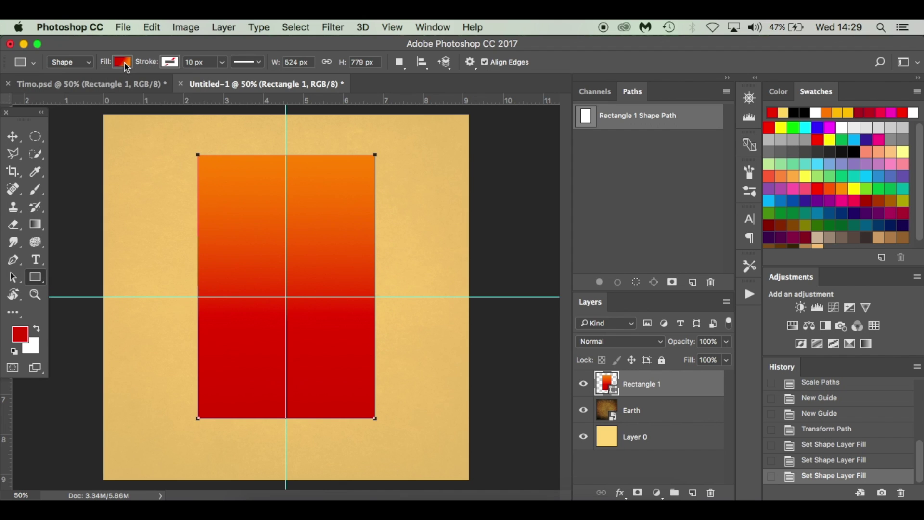
pyautogui.press('Return')
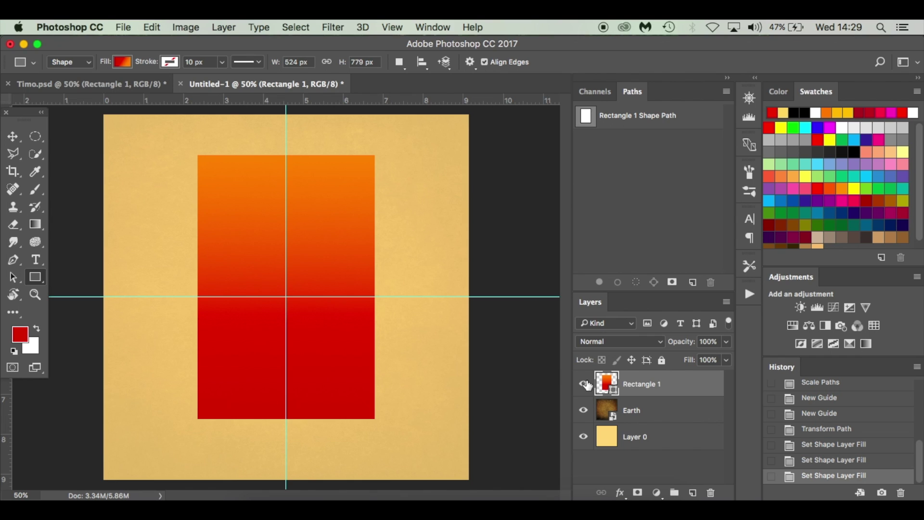
# Step: Place the Timo Werner FootyRenders-2 image from the Photoshop folder, scaled to about 18% and centred low over the rectangle
pyautogui.click(263, 498)
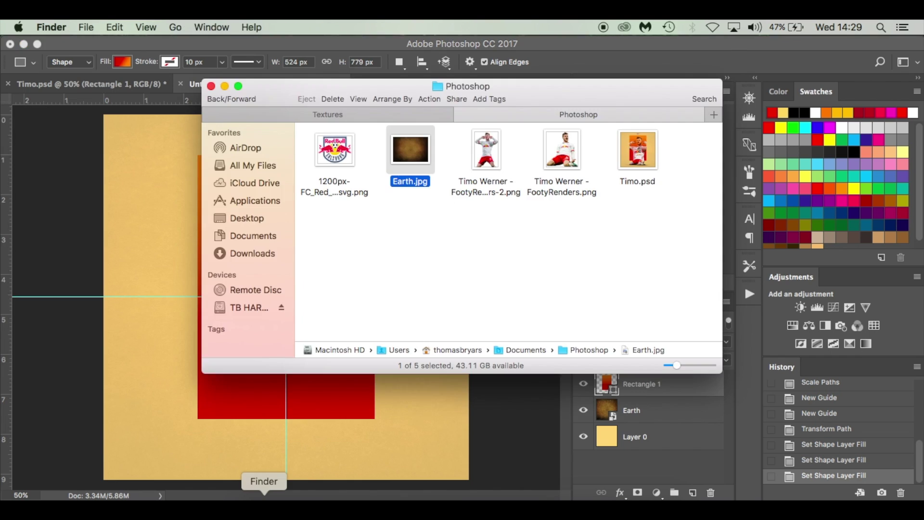
pyautogui.moveTo(486, 149); pyautogui.dragTo(169, 355)
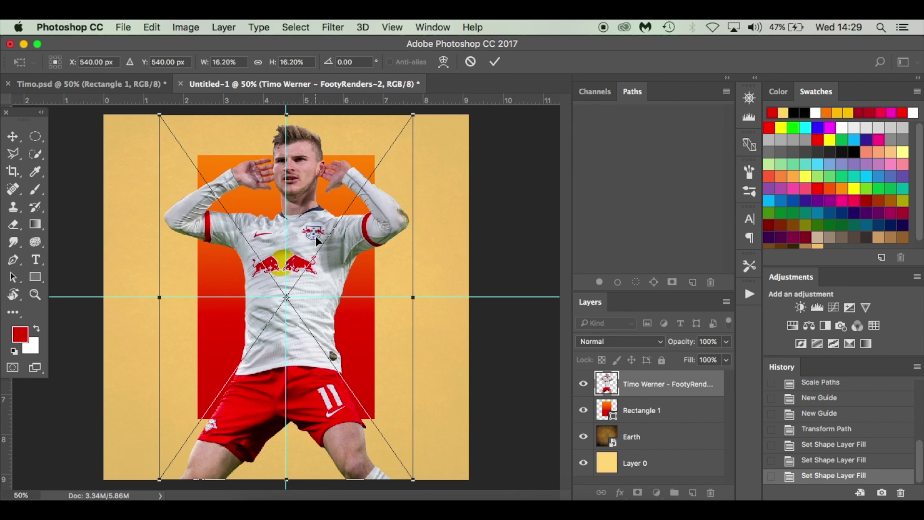
pyautogui.moveTo(394, 203); pyautogui.dragTo(394, 272)
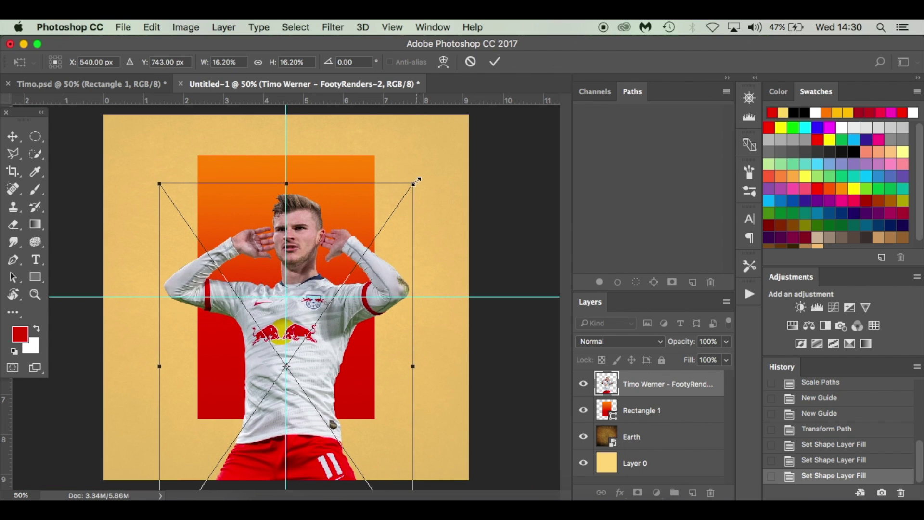
pyautogui.moveTo(414, 181); pyautogui.dragTo(429, 164)
pyautogui.moveTo(378, 282); pyautogui.dragTo(377, 274)
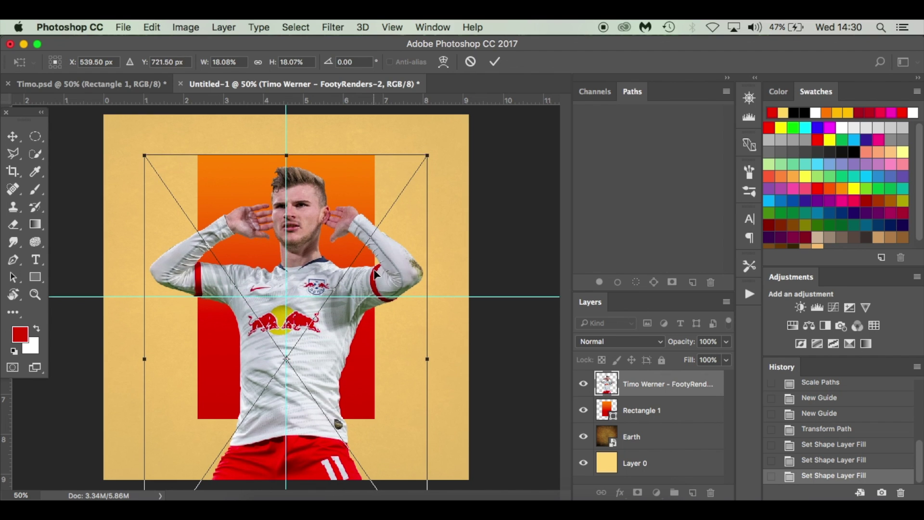
pyautogui.press('Return')
# Step: Compare the placement with Timo.psd, and duplicate the placed player layer in the untitled document
pyautogui.click(128, 82)
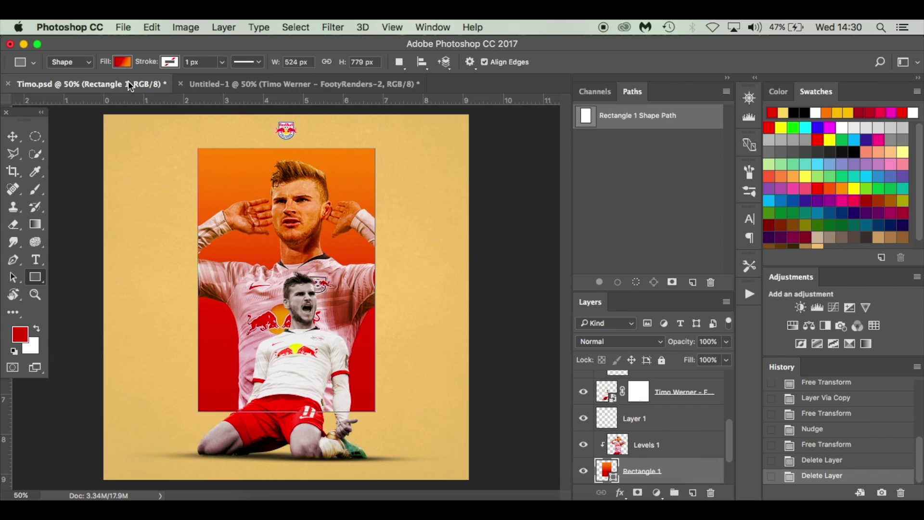
pyautogui.click(233, 83)
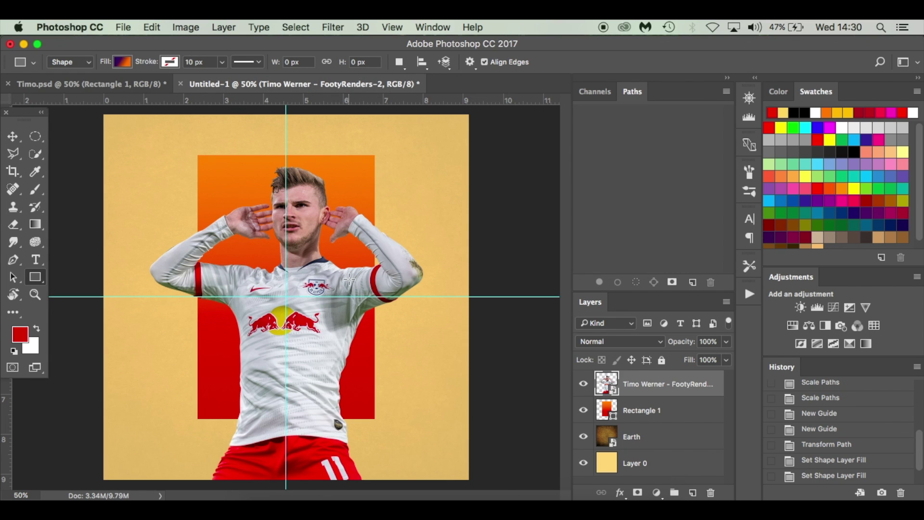
pyautogui.scroll(3, 286, 297)
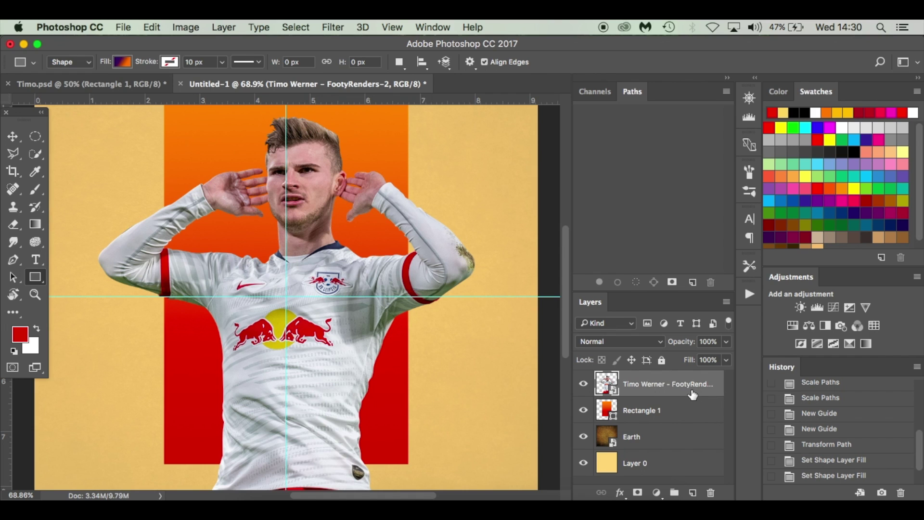
pyautogui.press('super+j')
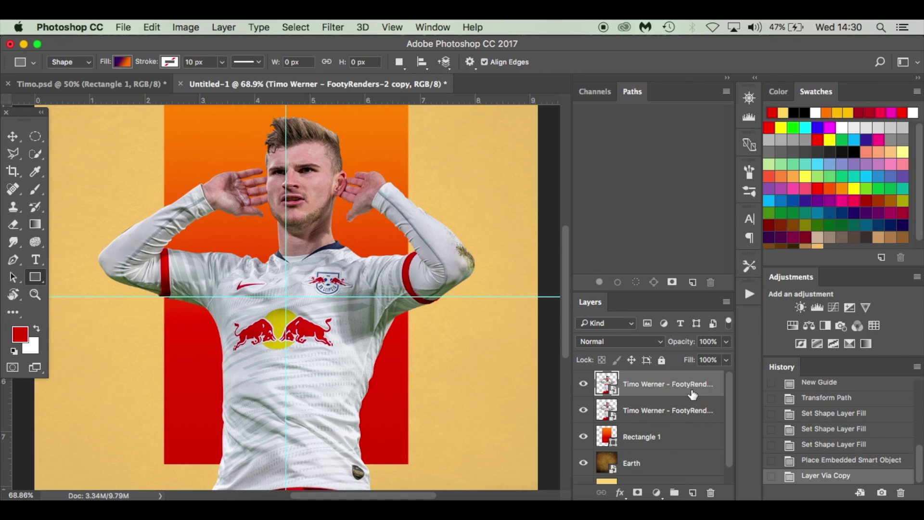
pyautogui.moveTo(697, 410); pyautogui.dragTo(690, 392)
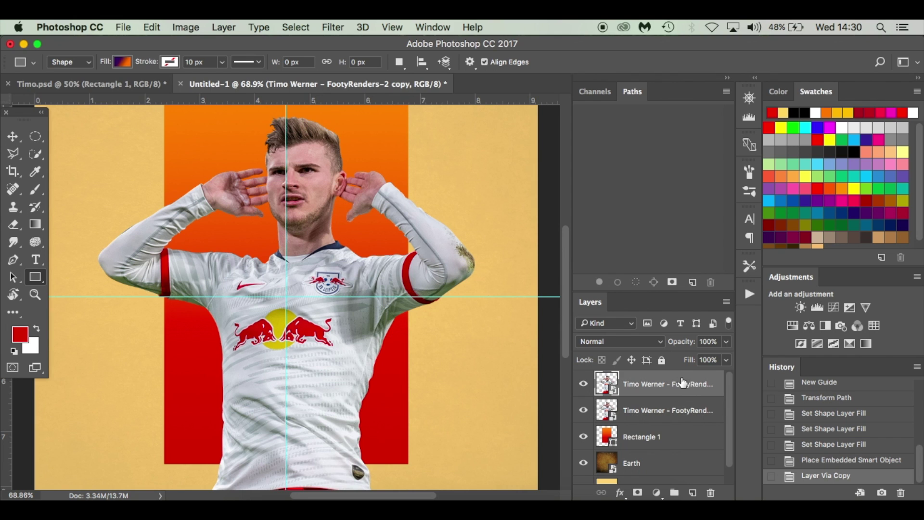
# Step: Apply a High Pass filter with a radius of 2.0 pixels to the duplicated player layer
pyautogui.click(334, 26)
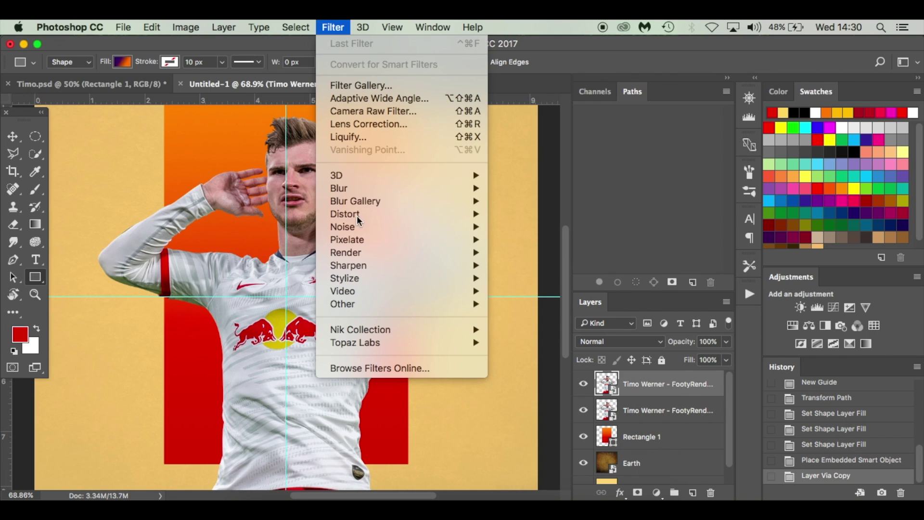
pyautogui.moveTo(368, 304)
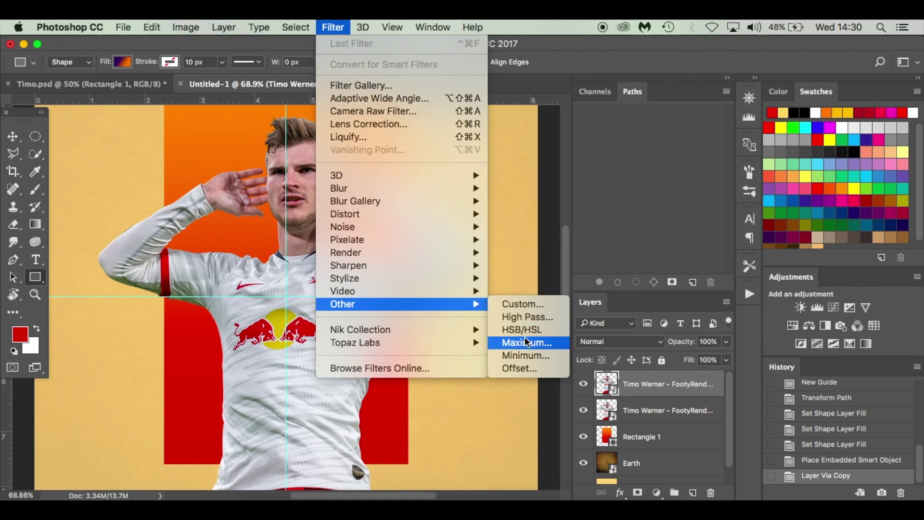
pyautogui.click(533, 319)
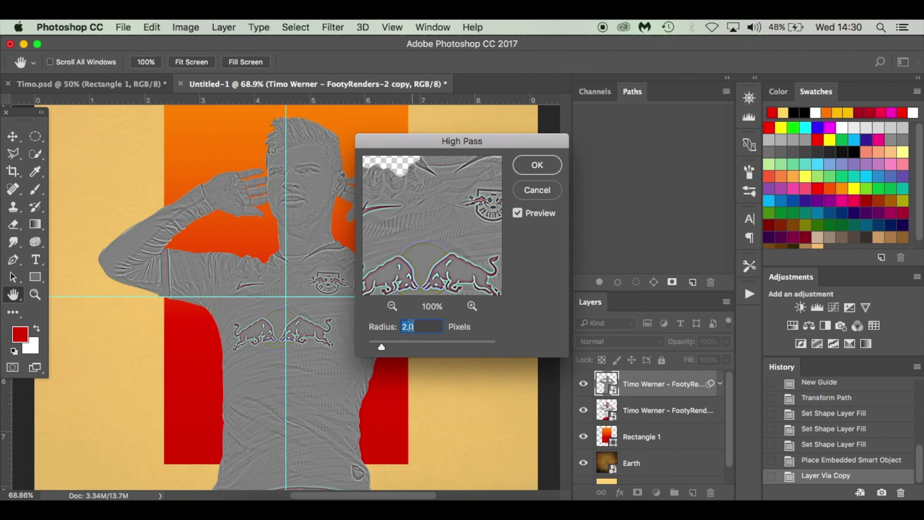
pyautogui.click(517, 213)
pyautogui.click(517, 213)
pyautogui.click(538, 166)
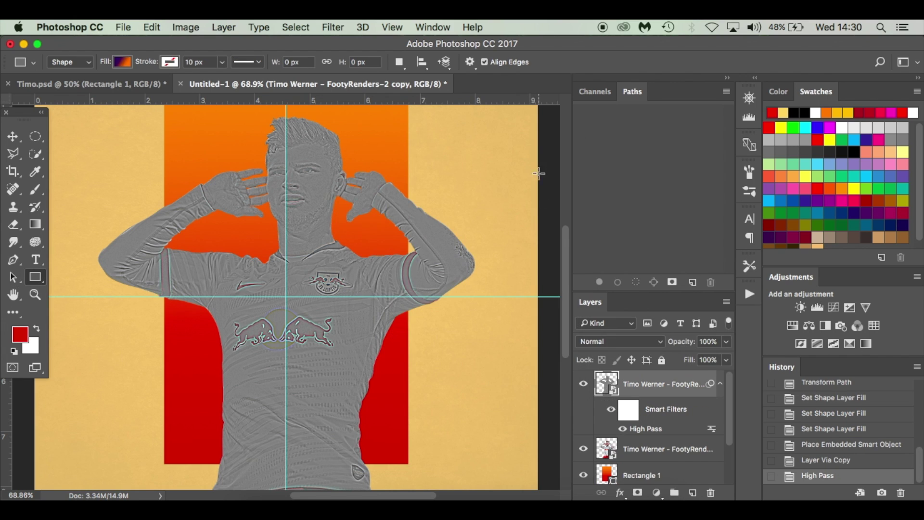
# Step: Set the High Pass layer's blend mode to Overlay and compare the image with and without the layer
pyautogui.click(626, 341)
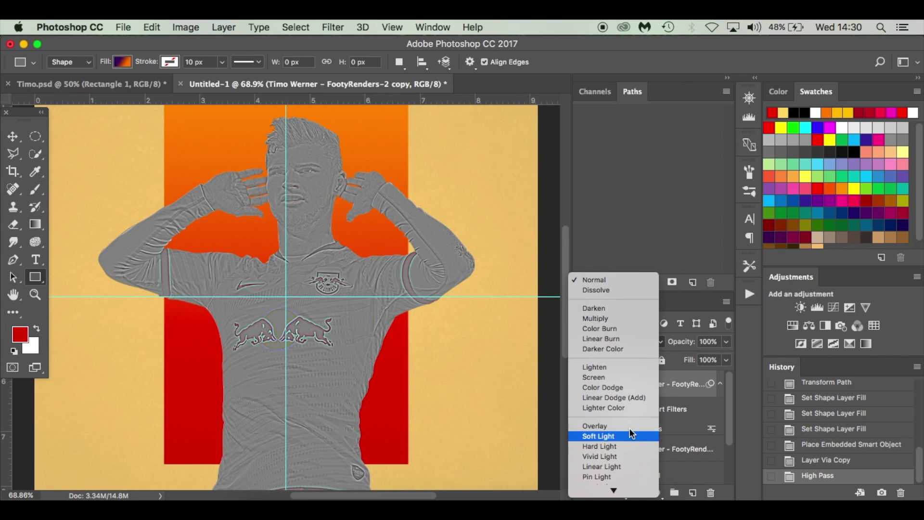
pyautogui.click(629, 425)
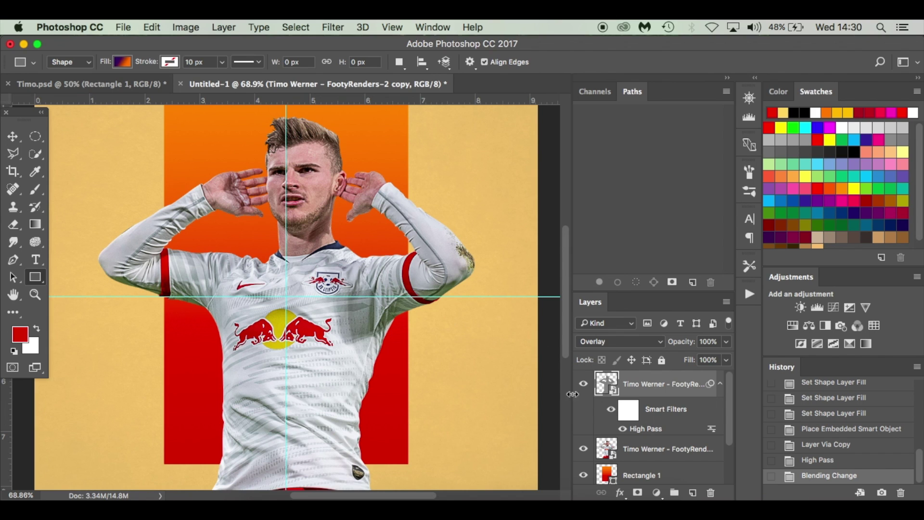
pyautogui.click(584, 384)
pyautogui.click(584, 385)
# Step: Add a gradient fill layer above the High Pass player copy, using the Red, Green preset
pyautogui.click(656, 493)
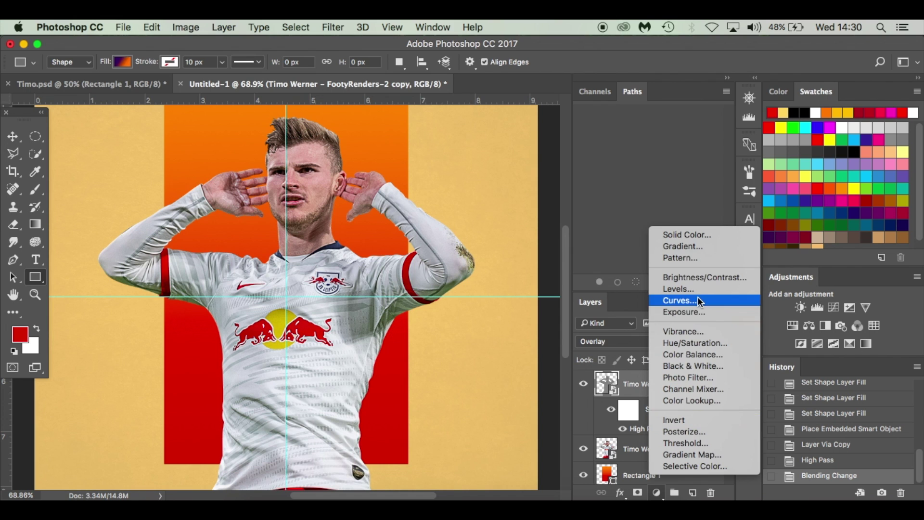
pyautogui.click(696, 245)
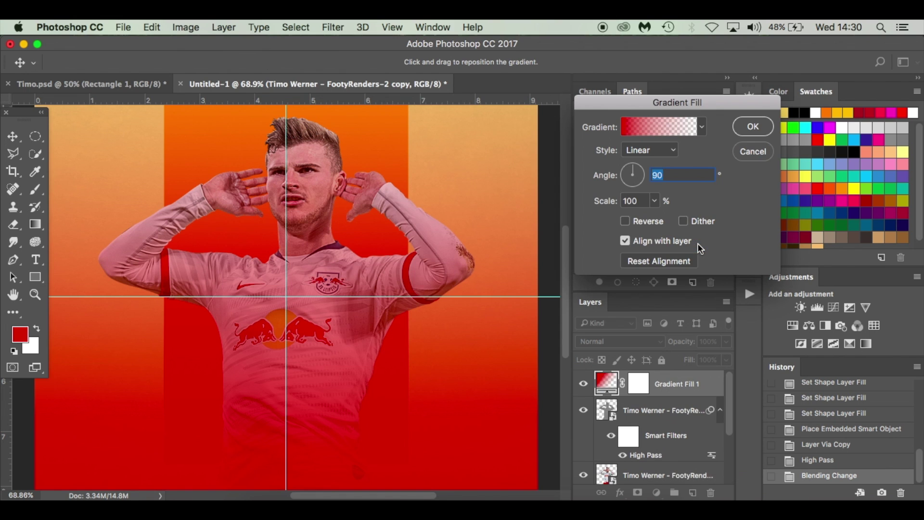
pyautogui.click(667, 126)
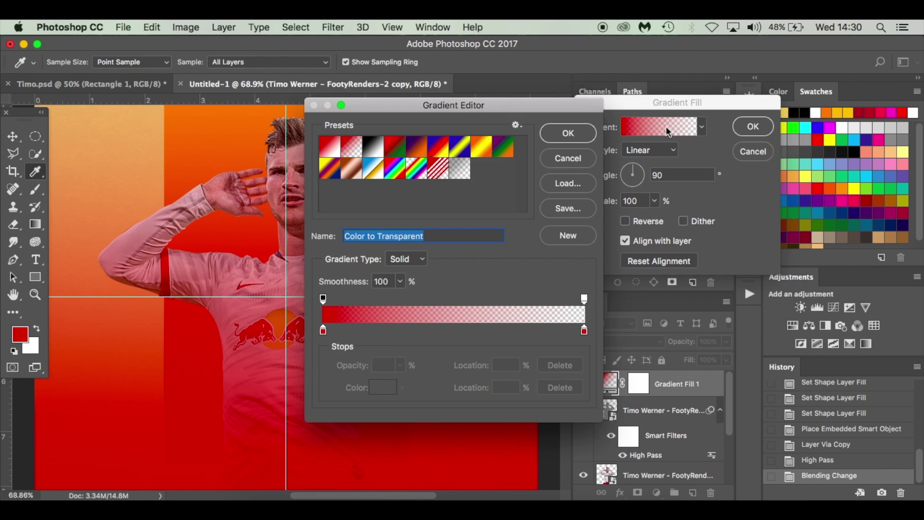
pyautogui.click(397, 150)
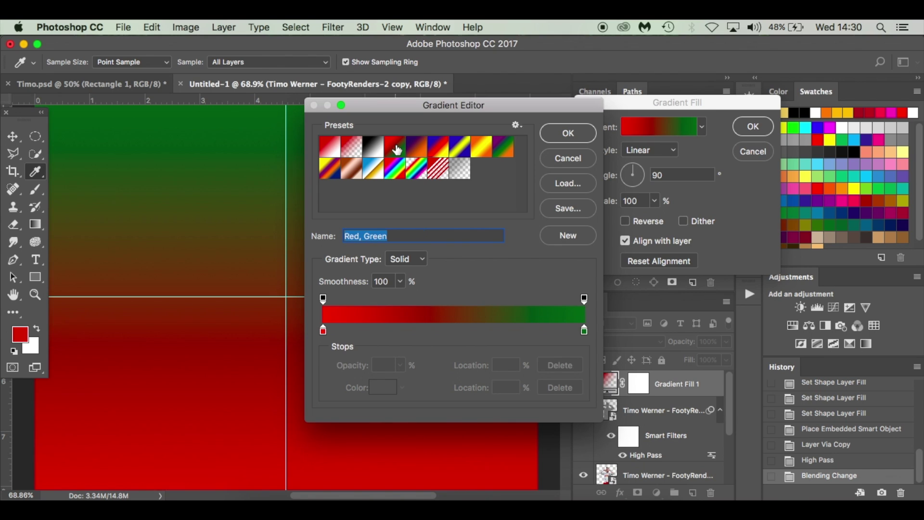
# Step: Change the red colour stop of the fill layer's gradient to #c50f0b
pyautogui.click(324, 332)
pyautogui.click(381, 390)
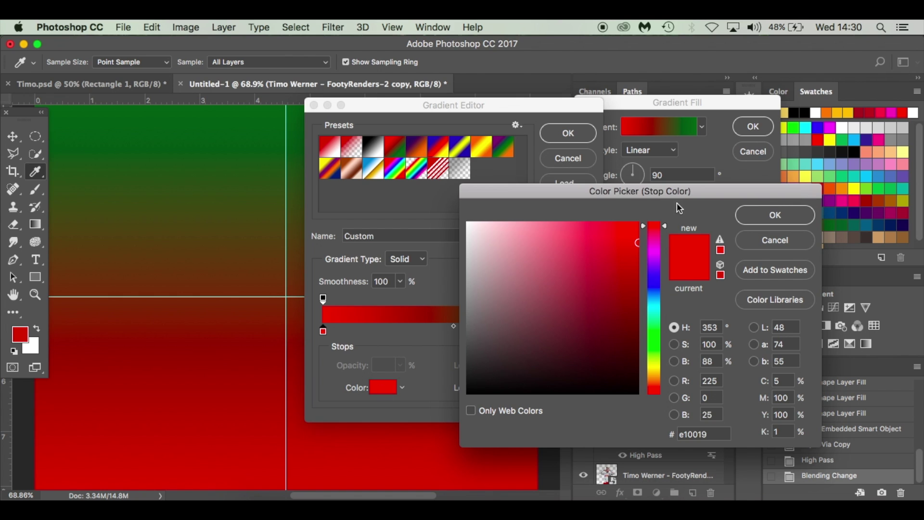
pyautogui.moveTo(751, 108); pyautogui.dragTo(682, 109)
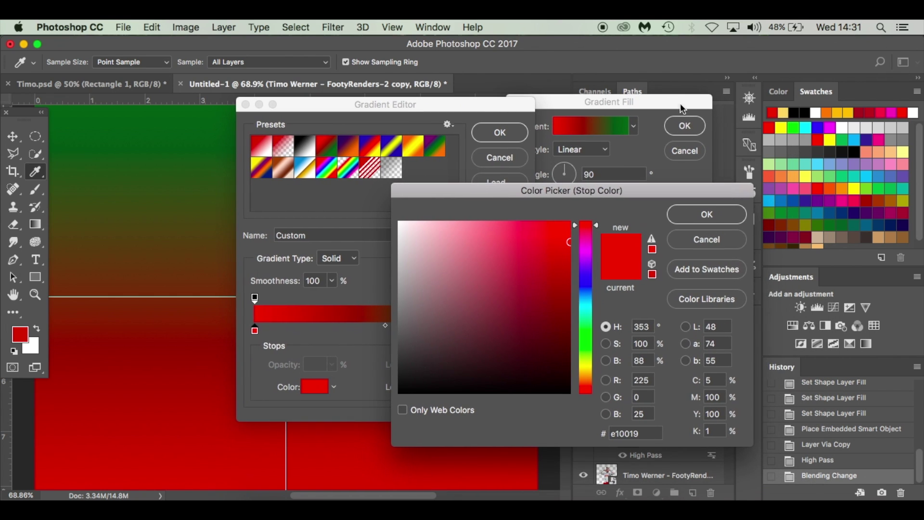
pyautogui.click(774, 110)
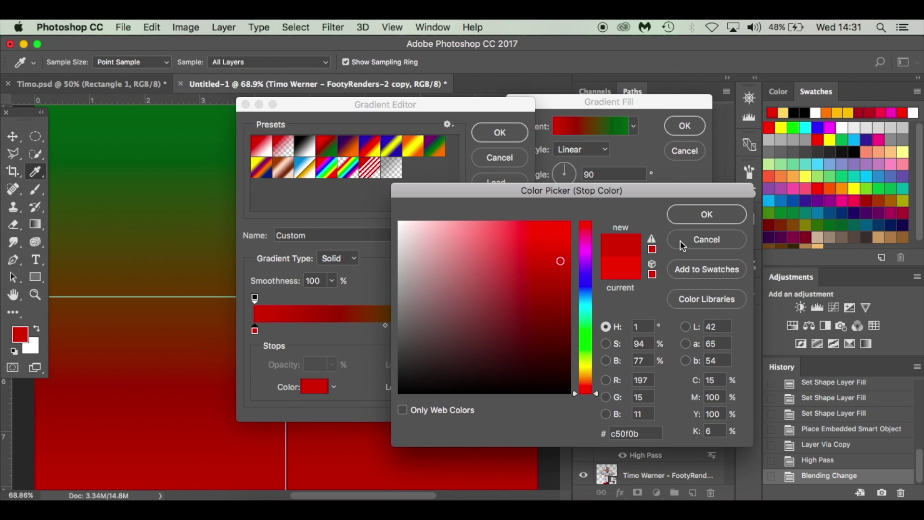
pyautogui.click(715, 217)
# Step: Change the green colour stop of the fill layer's gradient to #f08816 and accept the gradient fill
pyautogui.click(516, 332)
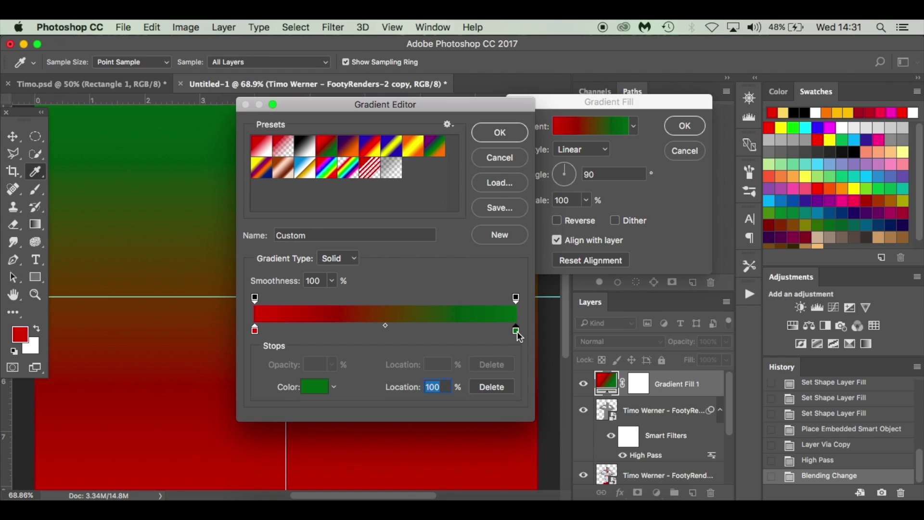
pyautogui.click(312, 390)
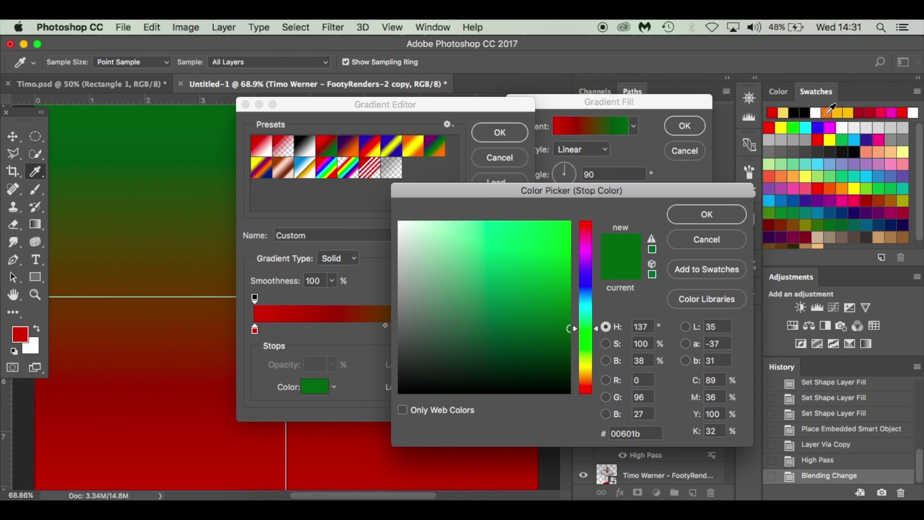
pyautogui.click(827, 113)
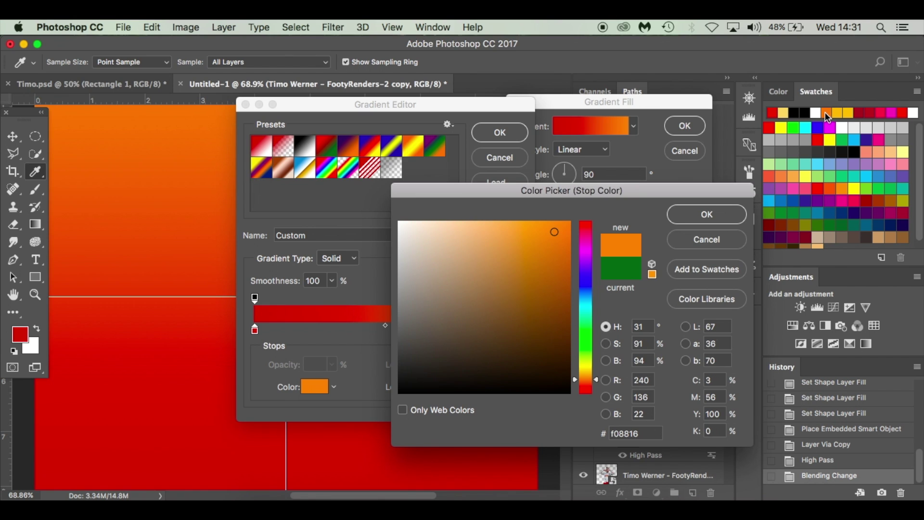
pyautogui.click(706, 214)
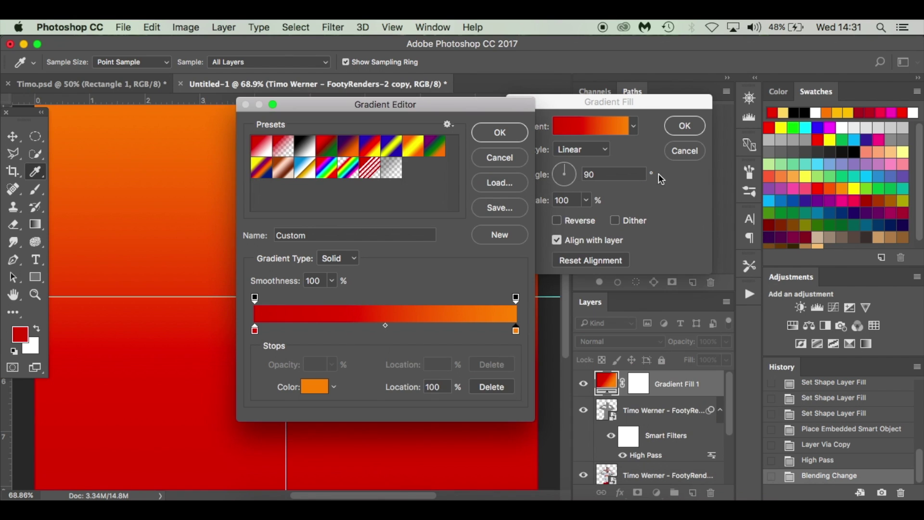
pyautogui.click(500, 134)
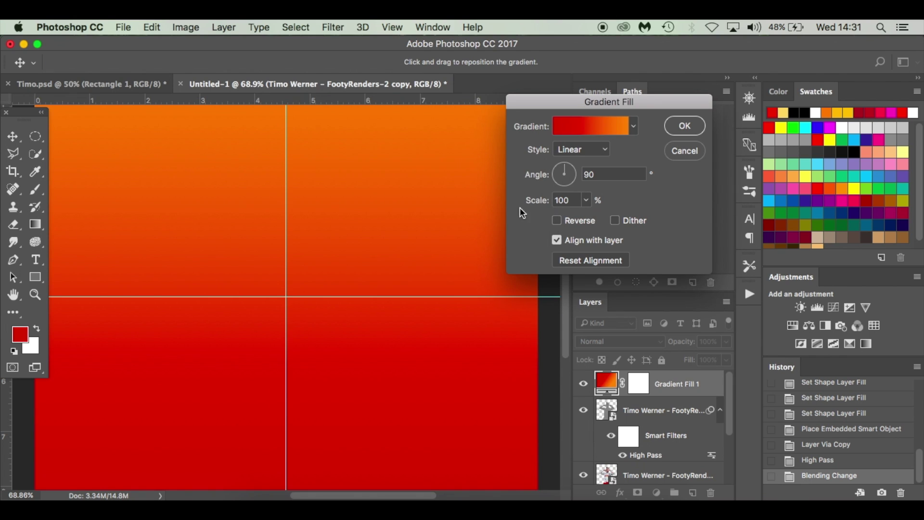
pyautogui.click(685, 128)
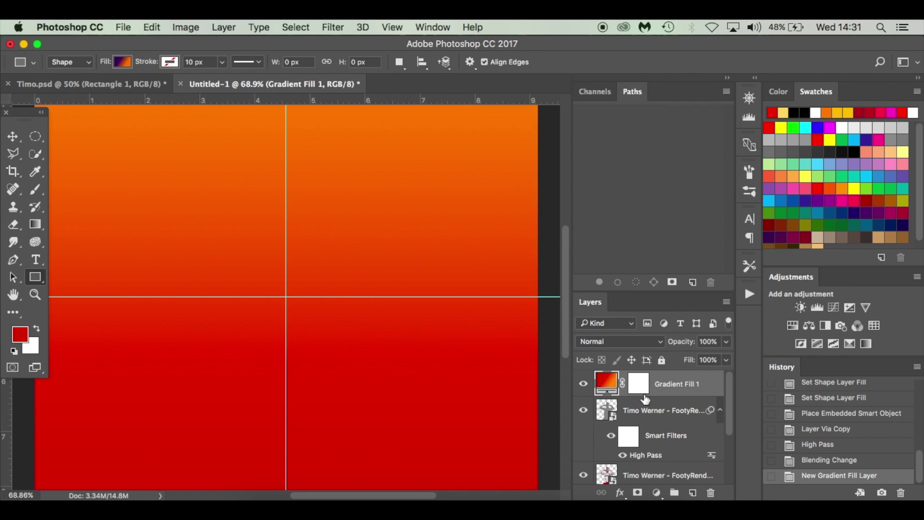
# Step: Clip the Gradient Fill 1 layer to the High Pass player copy, and bring up Timo.psd for reference
pyautogui.moveTo(644, 408); pyautogui.dragTo(673, 394)
pyautogui.keyDown('alt'); pyautogui.click(673, 394); pyautogui.keyUp('alt')
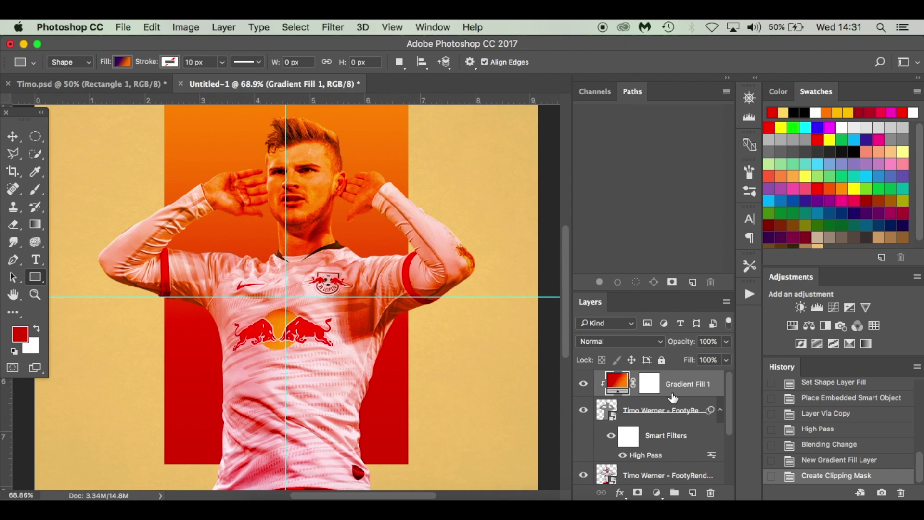
pyautogui.moveTo(688, 362); pyautogui.dragTo(672, 366)
pyautogui.click(131, 83)
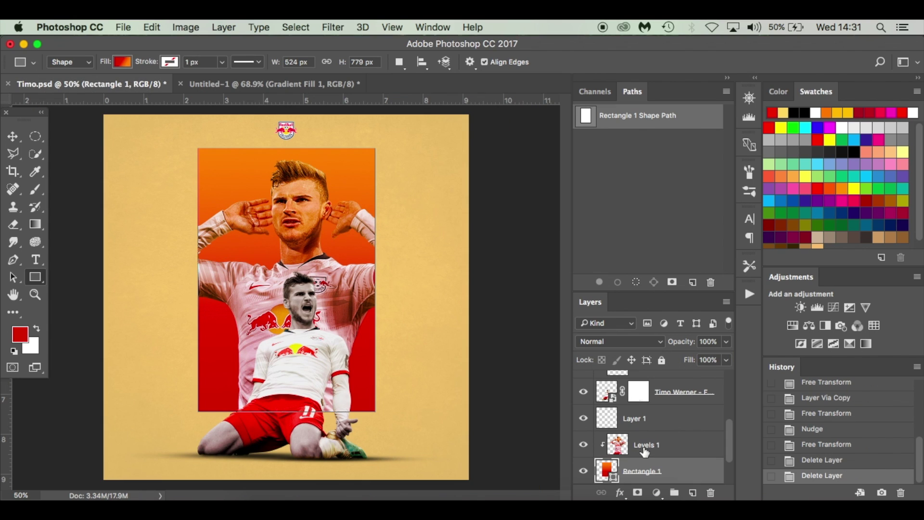
# Step: Return to the Untitled-1 document and lower the Gradient Fill 1 layer's fill to 60%, comparing the tint with Timo.psd
pyautogui.click(673, 448)
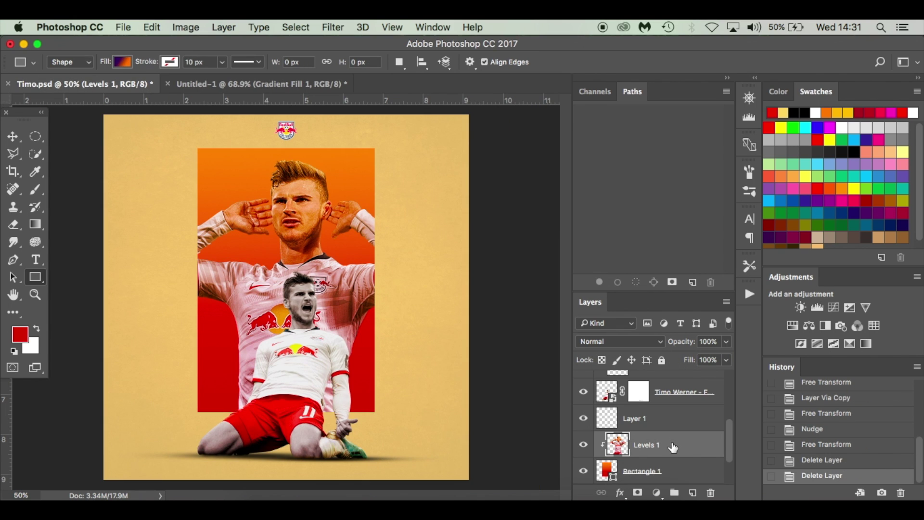
pyautogui.click(253, 82)
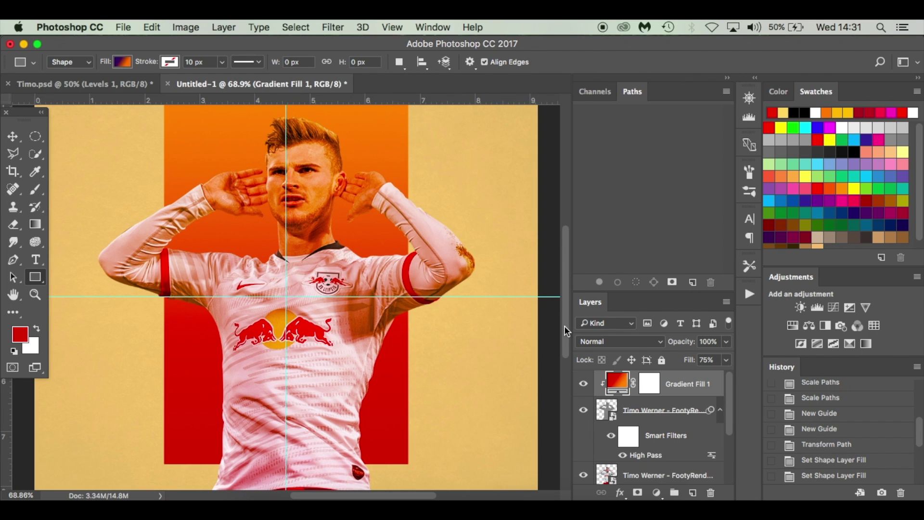
pyautogui.moveTo(686, 362)
pyautogui.mouseDown()
pyautogui.moveTo(673, 362)
pyautogui.moveTo(699, 365)
pyautogui.moveTo(682, 359)
pyautogui.mouseUp()
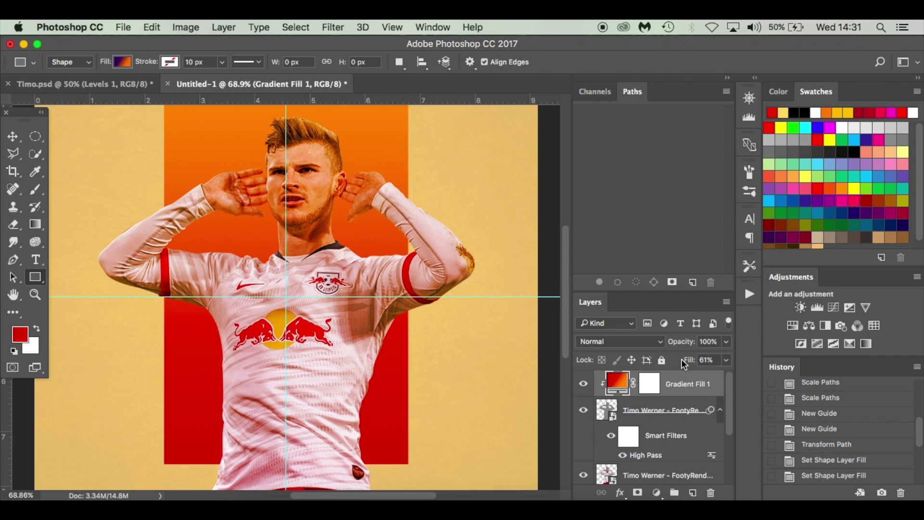
pyautogui.click(112, 85)
pyautogui.click(194, 82)
pyautogui.click(691, 364)
pyautogui.press('Return')
pyautogui.click(581, 385)
pyautogui.click(581, 385)
pyautogui.scroll(5, 295, 229)
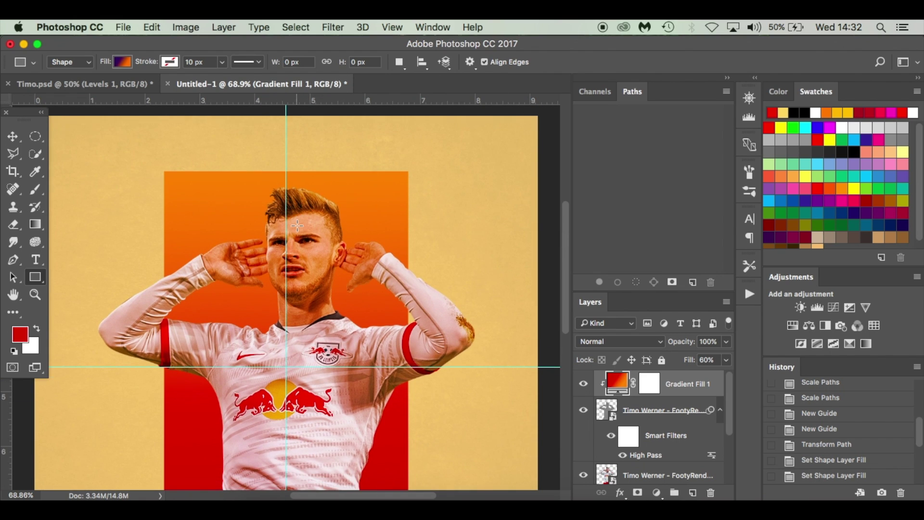
pyautogui.scroll(-4, 297, 225)
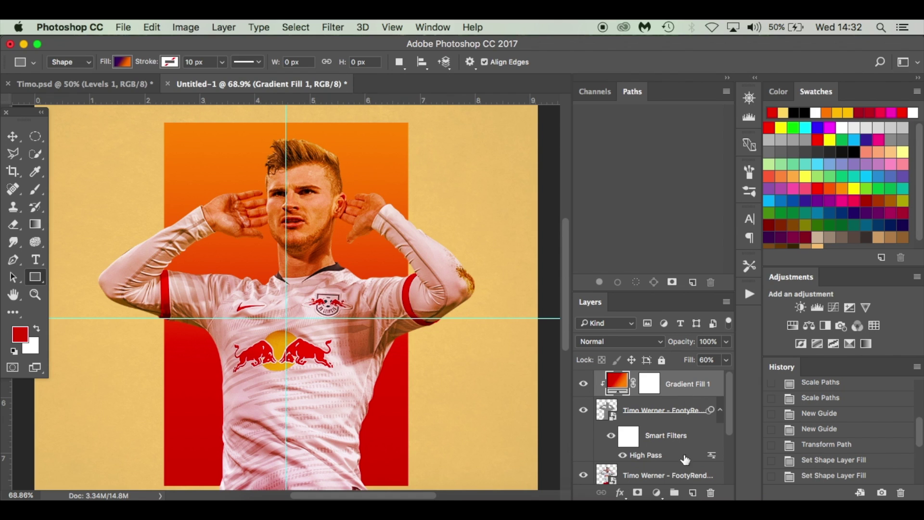
# Step: Add a new layer directly above the High Pass player copy and reset the colours to black foreground and white background
pyautogui.click(679, 410)
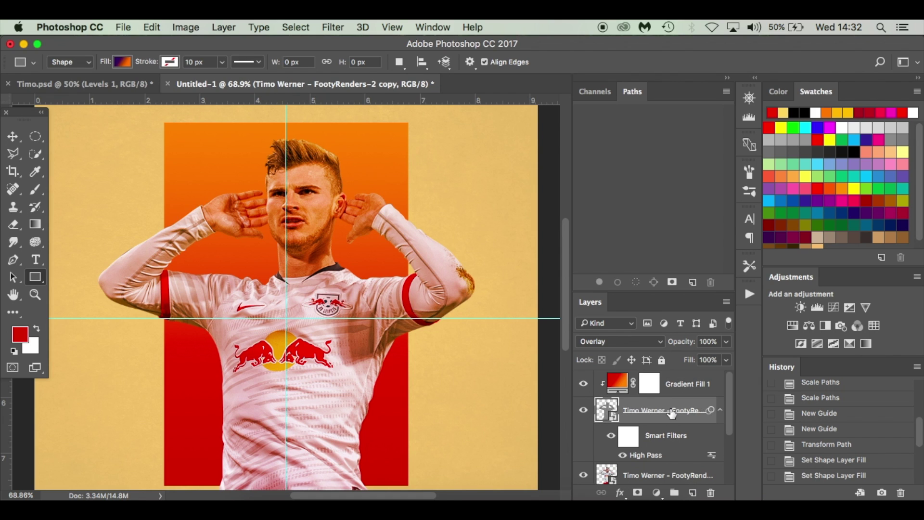
pyautogui.click(693, 493)
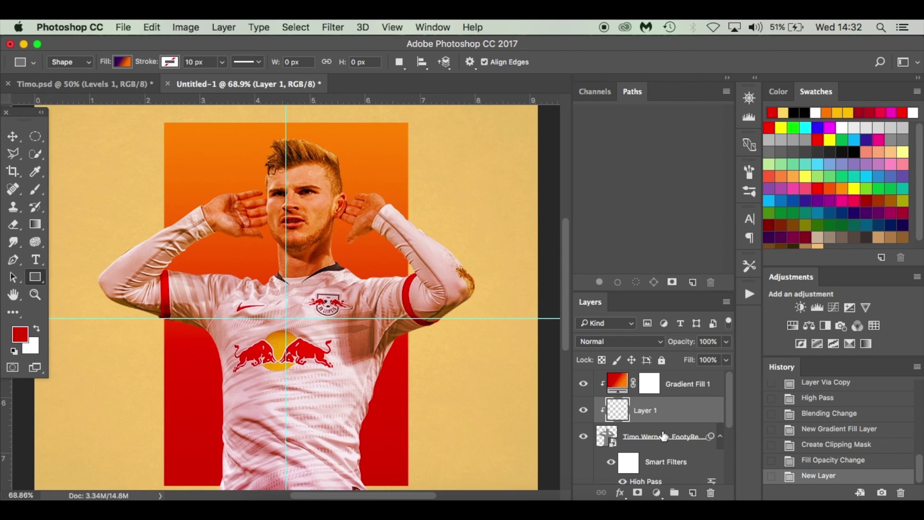
pyautogui.press('d')
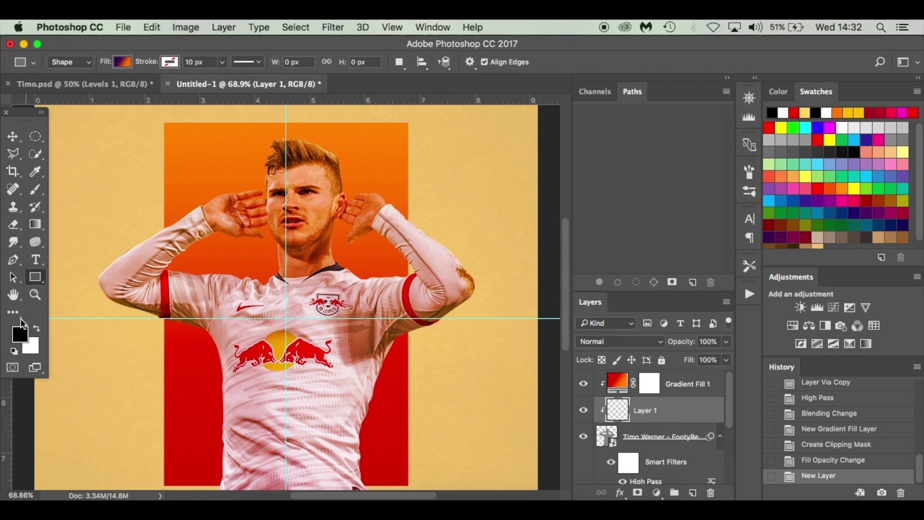
# Step: Set up a soft round brush with 0% hardness, 50% opacity and 25% flow
pyautogui.press('b')
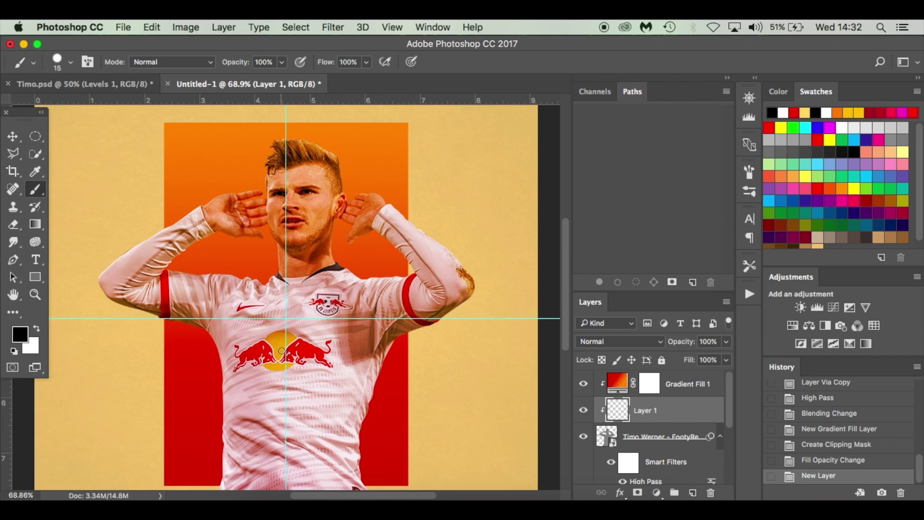
pyautogui.rightClick(336, 363)
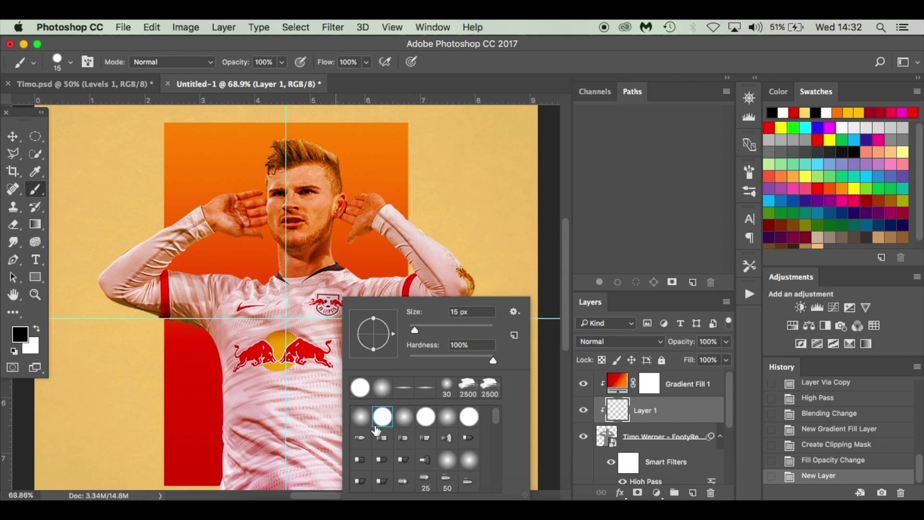
pyautogui.click(362, 417)
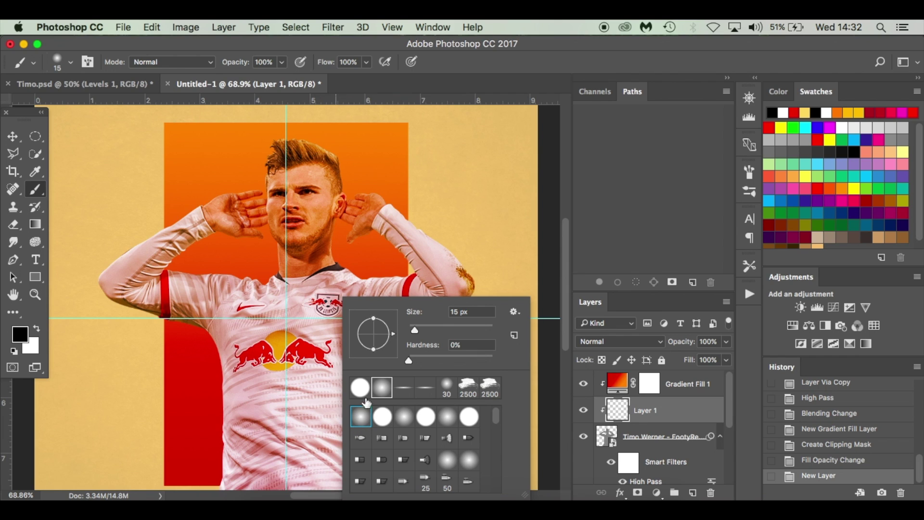
pyautogui.click(429, 201)
pyautogui.moveTo(326, 61); pyautogui.dragTo(205, 64)
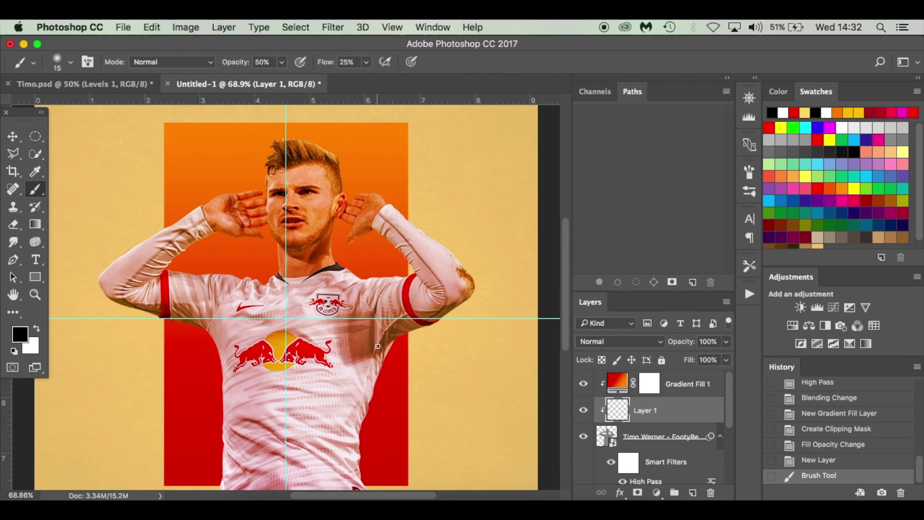
# Step: Paint black shading with a 50 px brush below the armpit and along the underside of the opposite sleeve
pyautogui.press(']')
pyautogui.press(']')
pyautogui.press(']')
pyautogui.press(']')
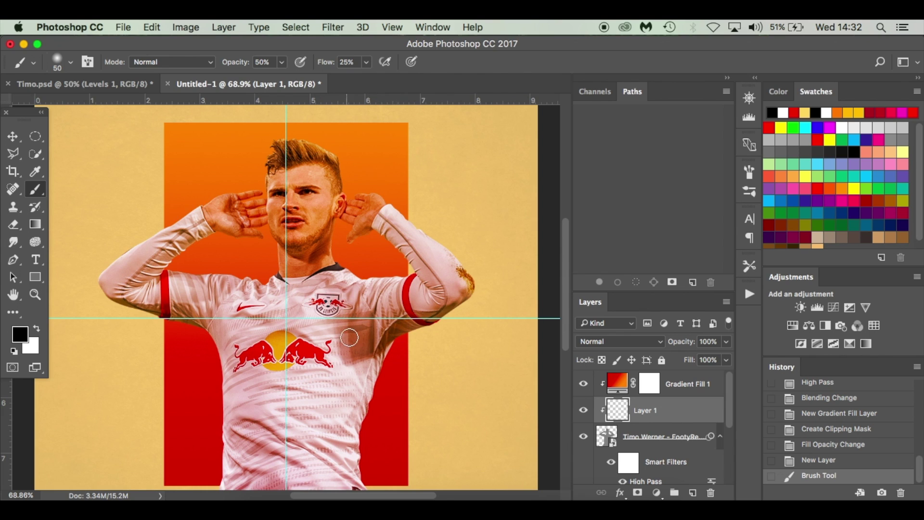
pyautogui.moveTo(349, 337); pyautogui.dragTo(399, 340)
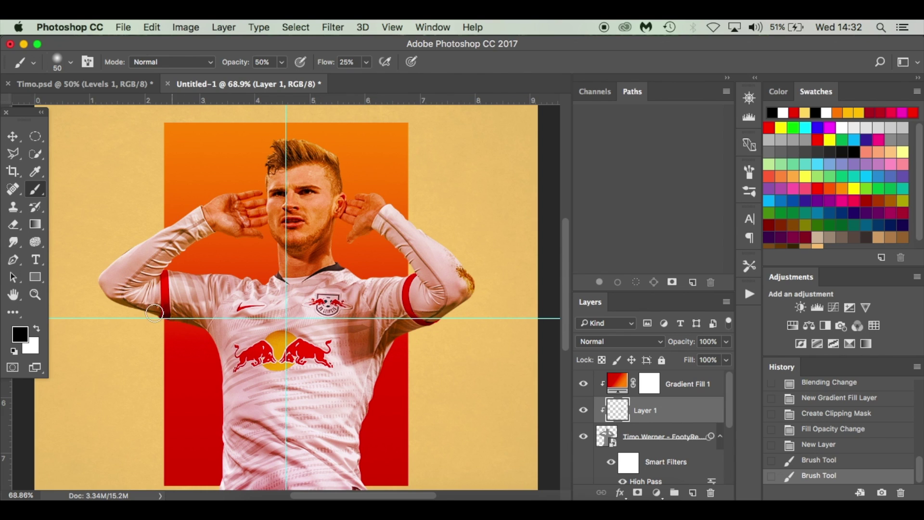
pyautogui.moveTo(155, 314); pyautogui.dragTo(162, 317)
# Step: Shade the folds across the lower part of the shirt with a 15 px brush
pyautogui.press('[')
pyautogui.press('[')
pyautogui.press('[')
pyautogui.press('[')
pyautogui.press('[')
pyautogui.press(']')
pyautogui.moveTo(279, 437); pyautogui.dragTo(289, 450)
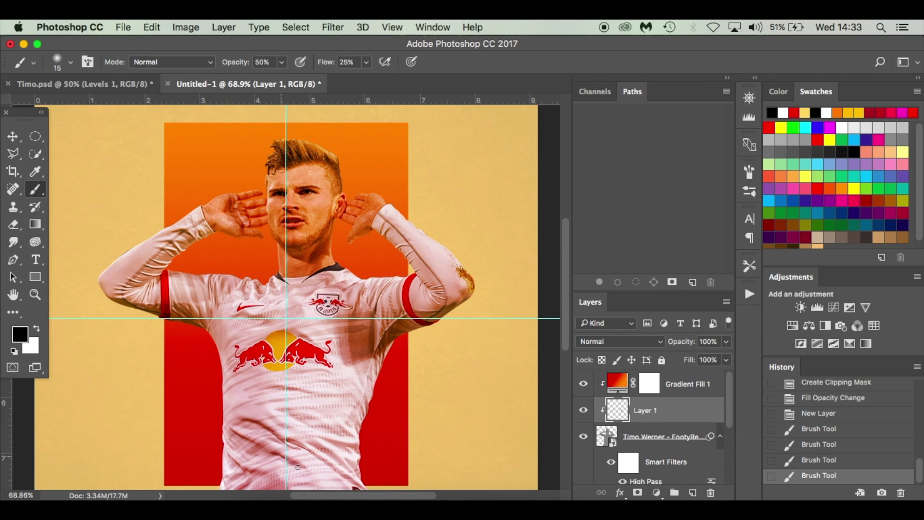
pyautogui.click(295, 465)
pyautogui.scroll(-5, 295, 465)
pyautogui.click(227, 384)
pyautogui.scroll(5, 228, 316)
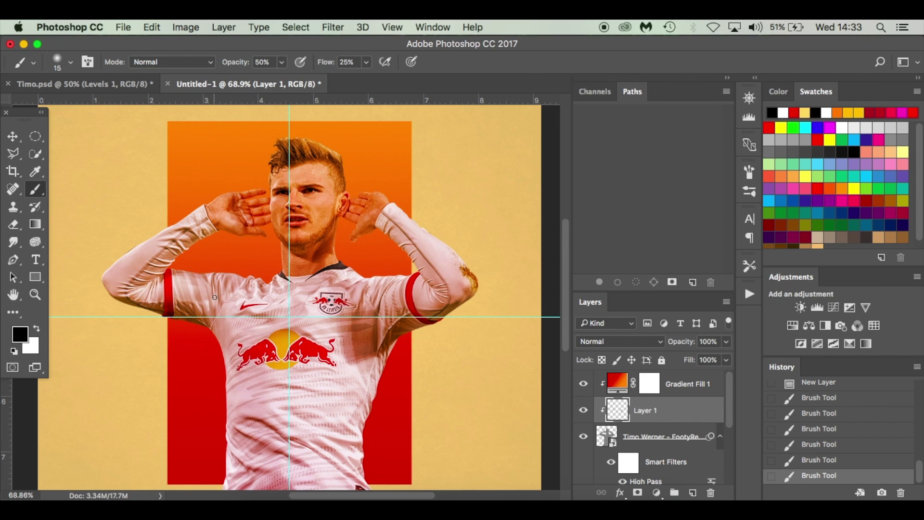
# Step: Shade the shirt near the shoulder, then the neck and hand with the brush enlarged to 35 px
pyautogui.moveTo(213, 276); pyautogui.dragTo(218, 288)
pyautogui.press(']')
pyautogui.press(']')
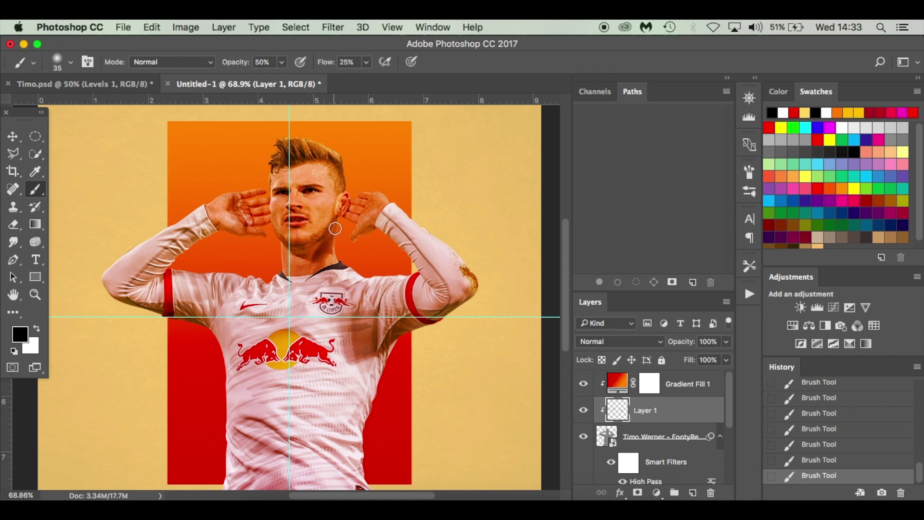
pyautogui.moveTo(318, 253)
pyautogui.mouseDown()
pyautogui.moveTo(273, 235)
pyautogui.moveTo(315, 244)
pyautogui.moveTo(260, 234)
pyautogui.mouseUp()
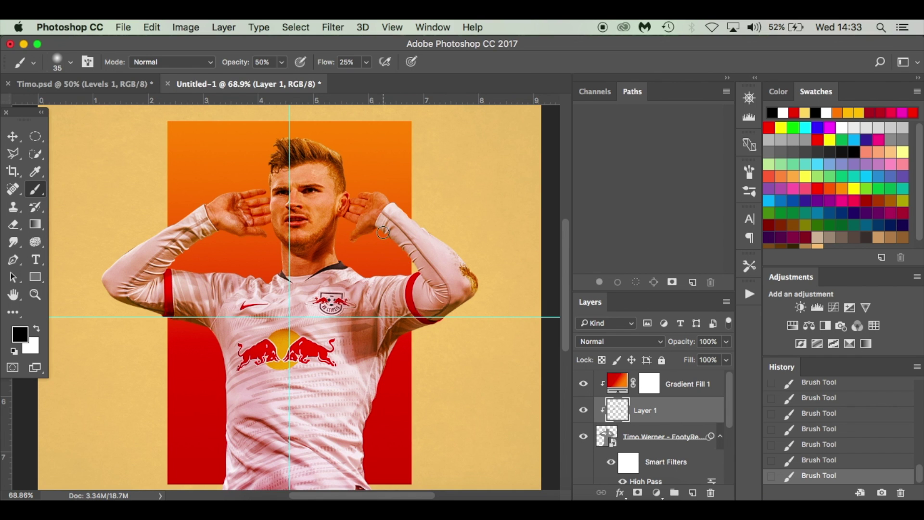
# Step: Darken the finer folds of the shirt with a 9 px brush and check the overall shading
pyautogui.scroll(3, 326, 256)
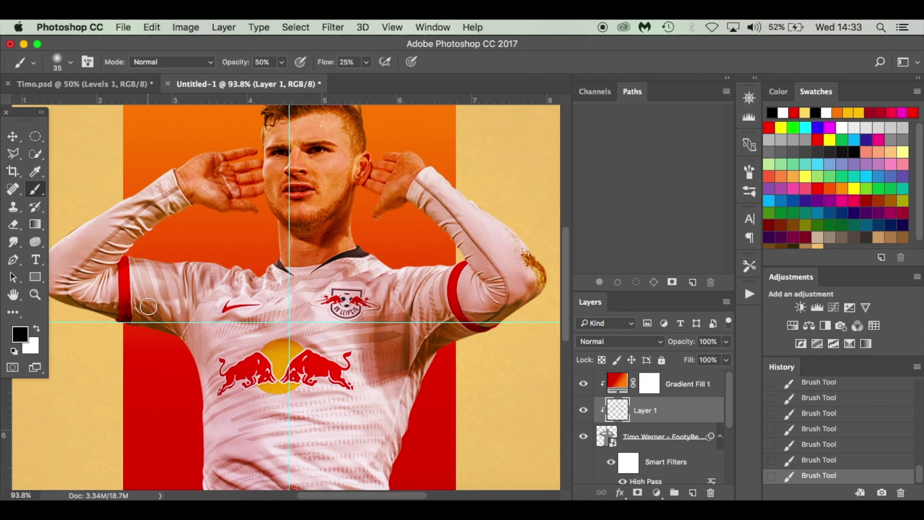
pyautogui.press('[')
pyautogui.press('[')
pyautogui.press('[')
pyautogui.scroll(-5, 382, 350)
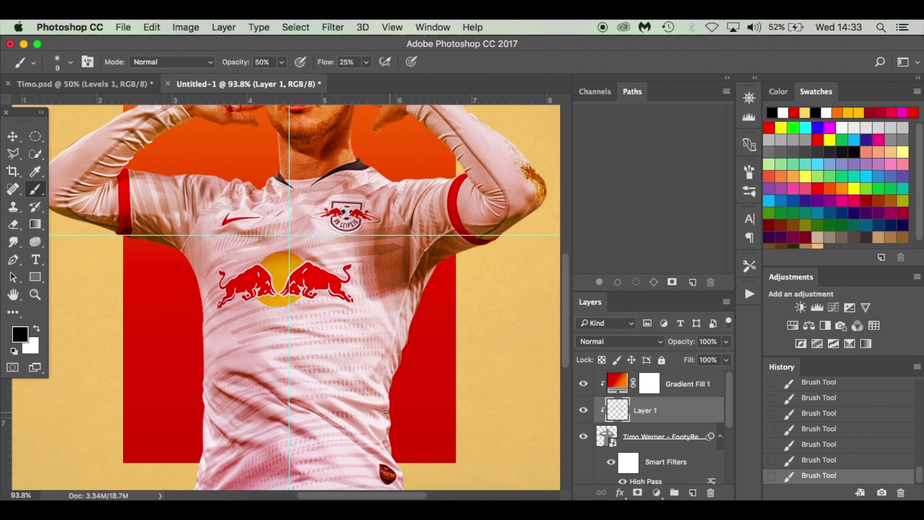
pyautogui.scroll(3, 367, 407)
pyautogui.hscroll(-2, 367, 407)
pyautogui.press('super+0')
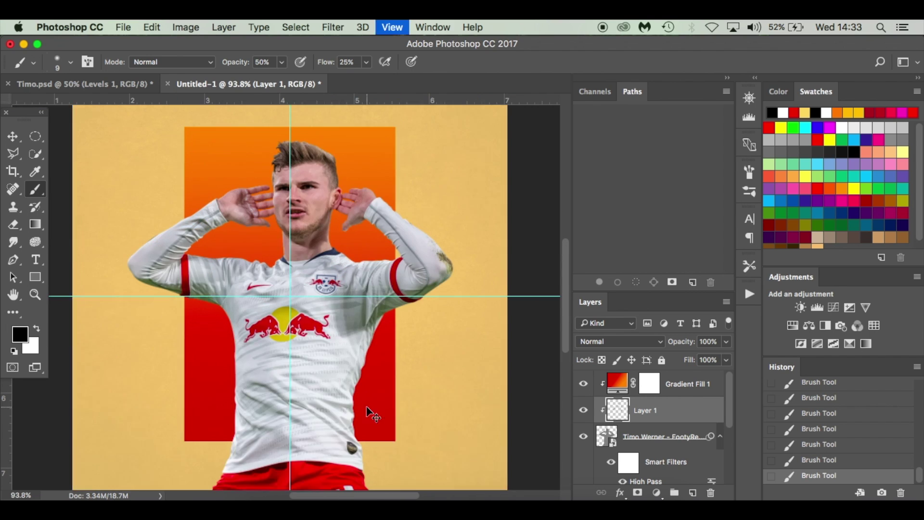
pyautogui.scroll(4, 286, 297)
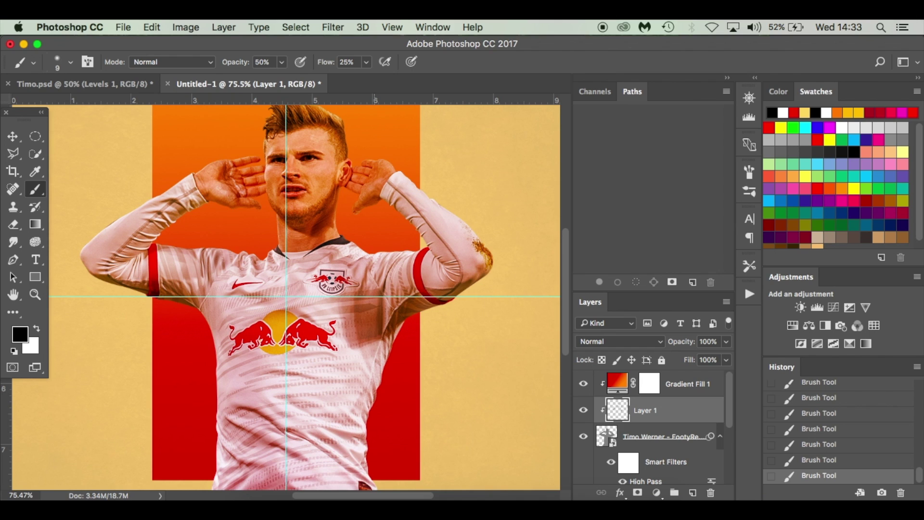
# Step: Rename the painted shadow layer as Shading
pyautogui.doubleClick(645, 410)
pyautogui.write('Shading')
pyautogui.press('Return')
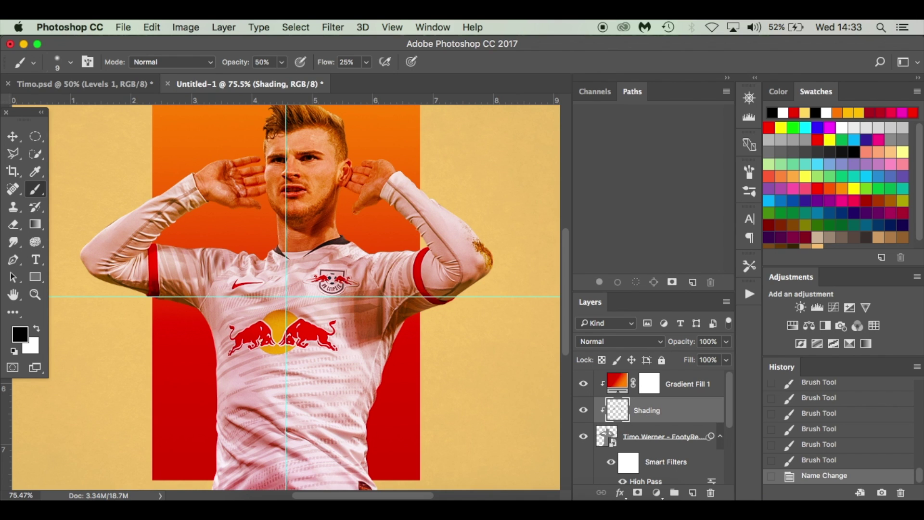
# Step: Add a new layer named highlights above the Shading layer and make white the foreground colour
pyautogui.click(691, 493)
pyautogui.doubleClick(652, 409)
pyautogui.write('highli')
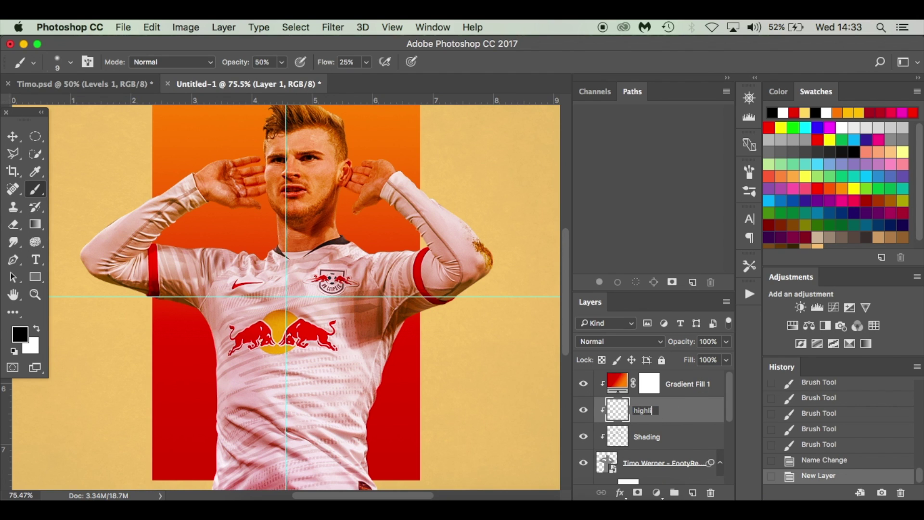
pyautogui.write('ghts')
pyautogui.press('Return')
pyautogui.press('x')
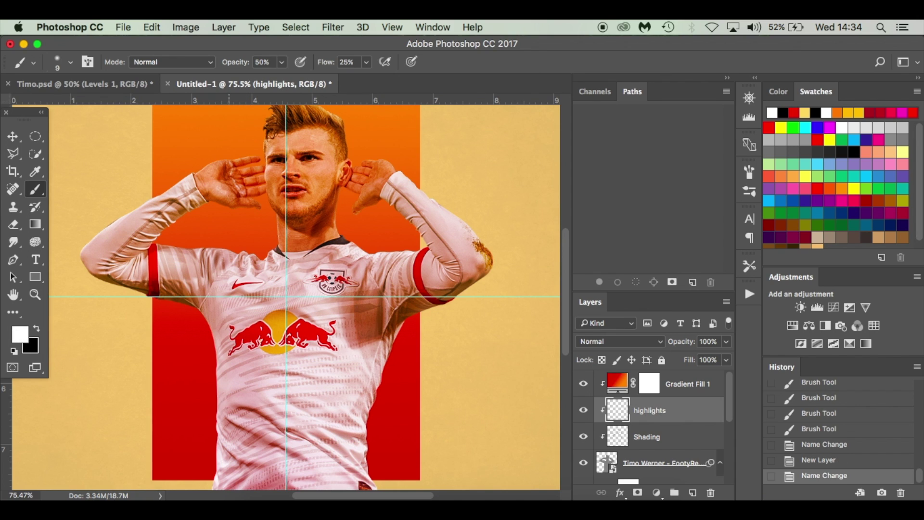
# Step: Paint soft white highlights over both of the player's hands with a 20 px brush
pyautogui.scroll(1, 289, 294)
pyautogui.press(']')
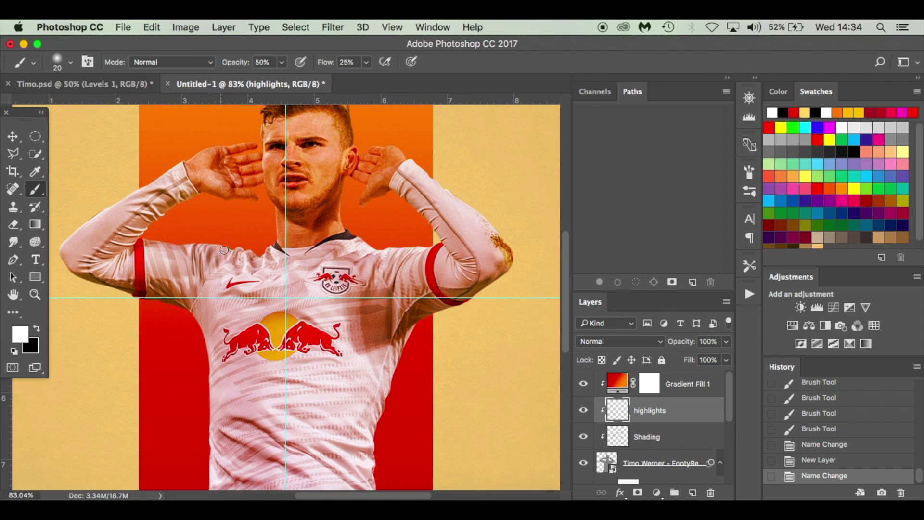
pyautogui.moveTo(217, 183)
pyautogui.mouseDown()
pyautogui.moveTo(197, 169)
pyautogui.moveTo(212, 153)
pyautogui.mouseUp()
pyautogui.moveTo(382, 177)
pyautogui.mouseDown()
pyautogui.moveTo(376, 184)
pyautogui.moveTo(400, 163)
pyautogui.mouseUp()
pyautogui.click(405, 195)
# Step: Add fine white highlights along the raised hand and its fingers with an 8 px brush
pyautogui.press('[')
pyautogui.press('[')
pyautogui.press('[')
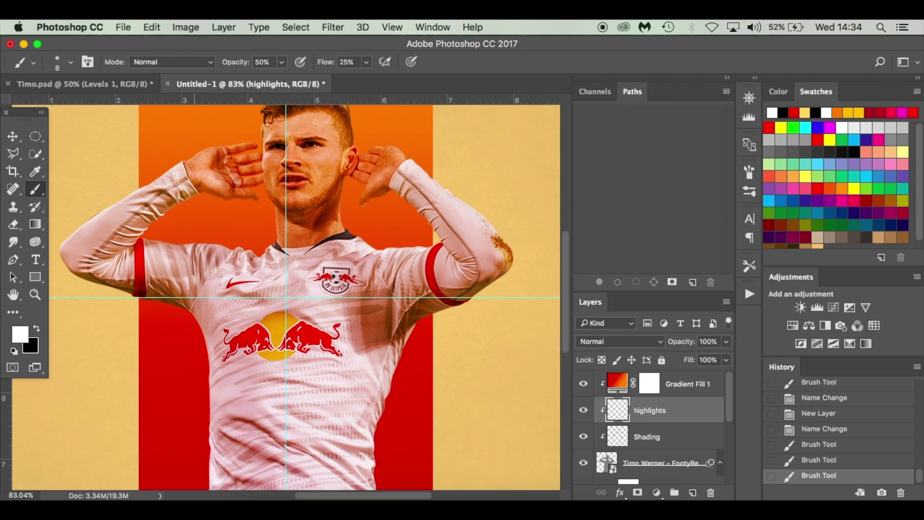
pyautogui.click(194, 164)
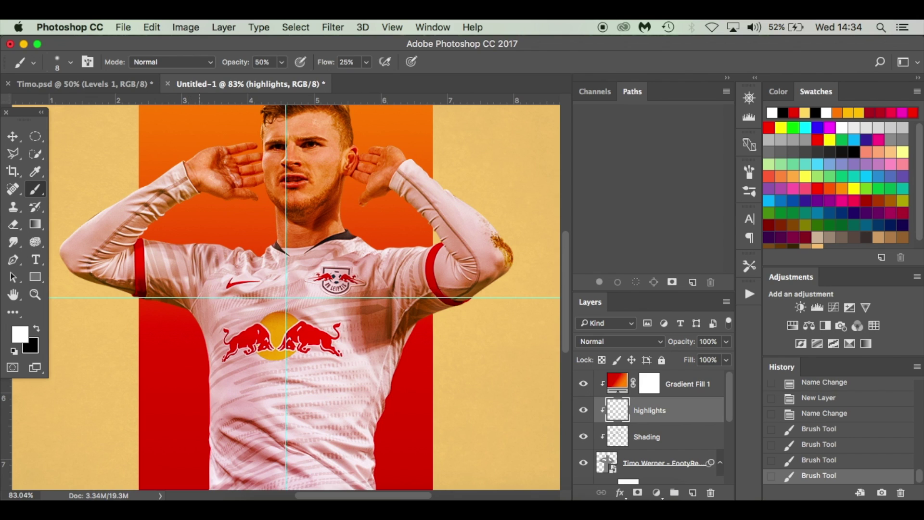
pyautogui.click(215, 169)
pyautogui.click(234, 168)
pyautogui.click(244, 168)
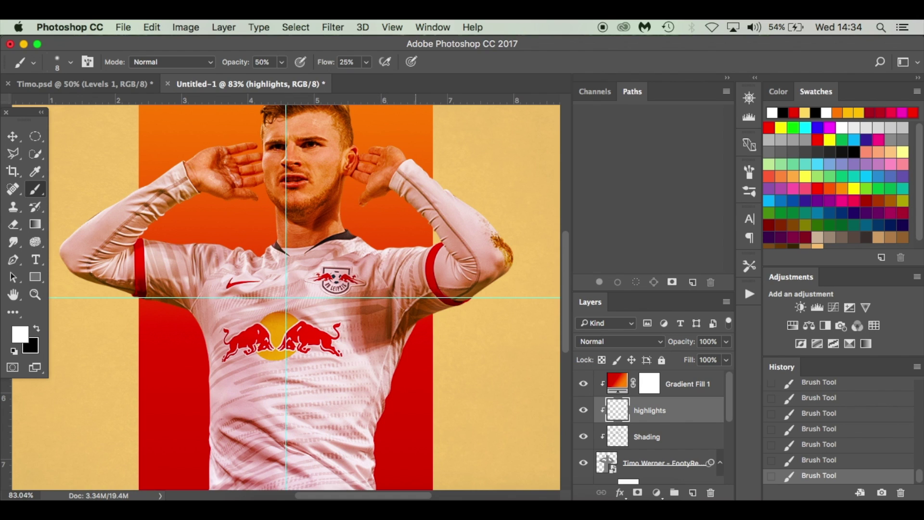
# Step: Add white highlights to the shirt folds with a 15 px brush, using Timo.psd as the reference
pyautogui.scroll(2, 189, 289)
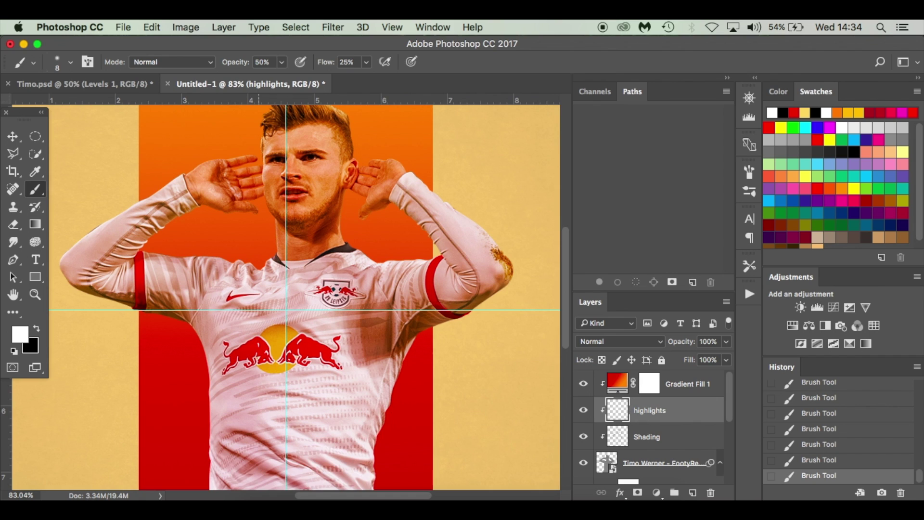
pyautogui.scroll(4, 259, 289)
pyautogui.press(']')
pyautogui.press(']')
pyautogui.press(']')
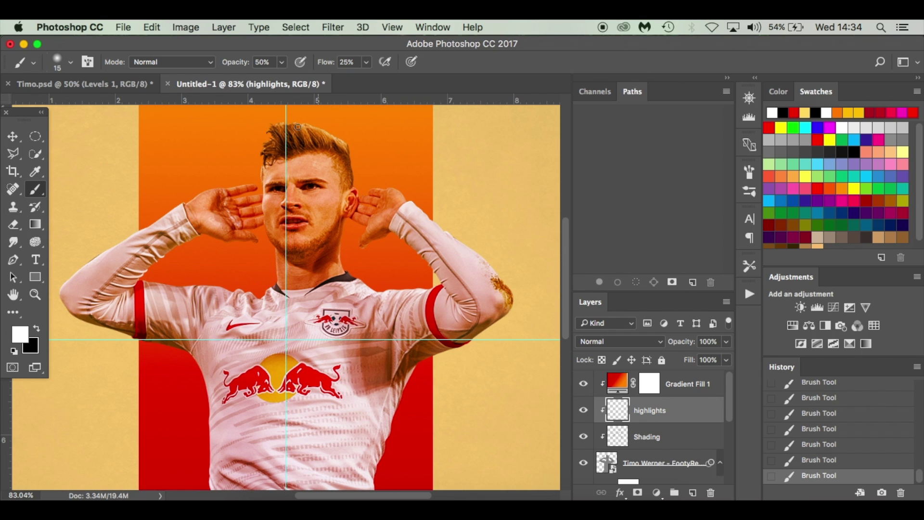
pyautogui.click(96, 84)
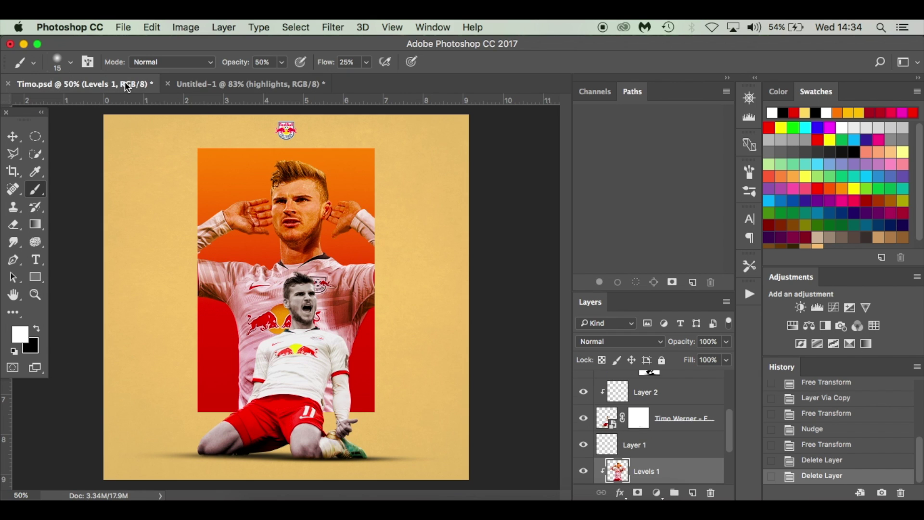
pyautogui.click(272, 85)
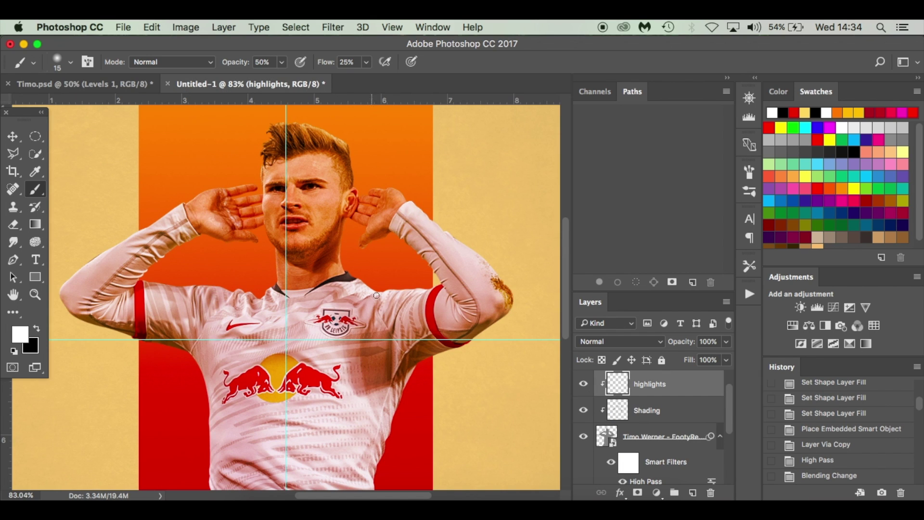
pyautogui.scroll(-3, 247, 456)
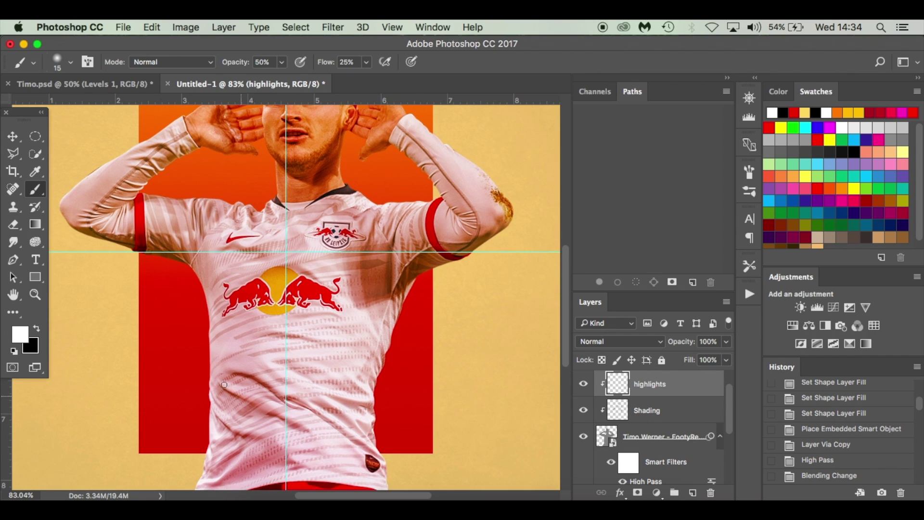
pyautogui.click(228, 387)
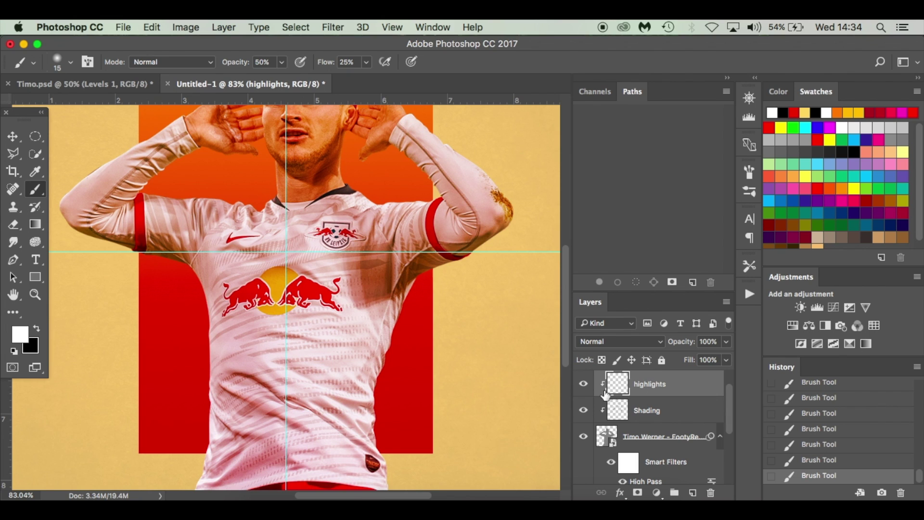
# Step: Hide and show the highlights layer to compare the player with and without it
pyautogui.click(583, 383)
pyautogui.click(584, 384)
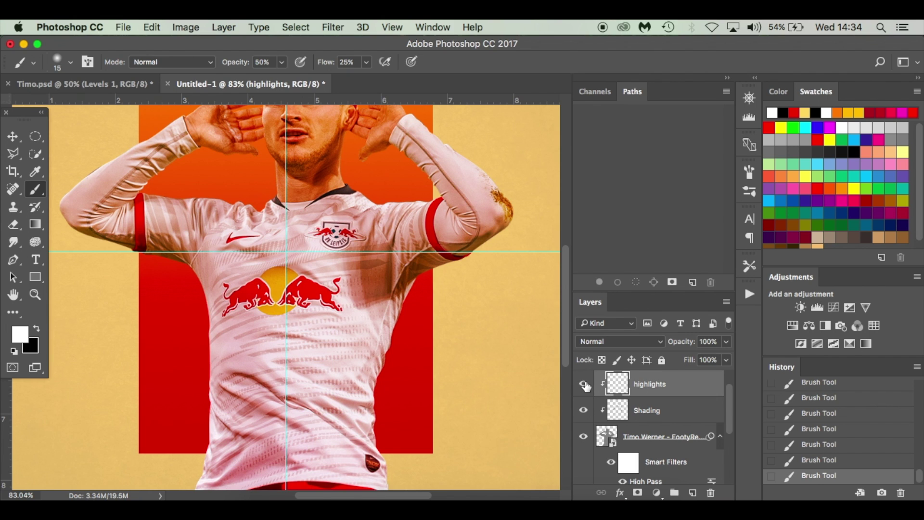
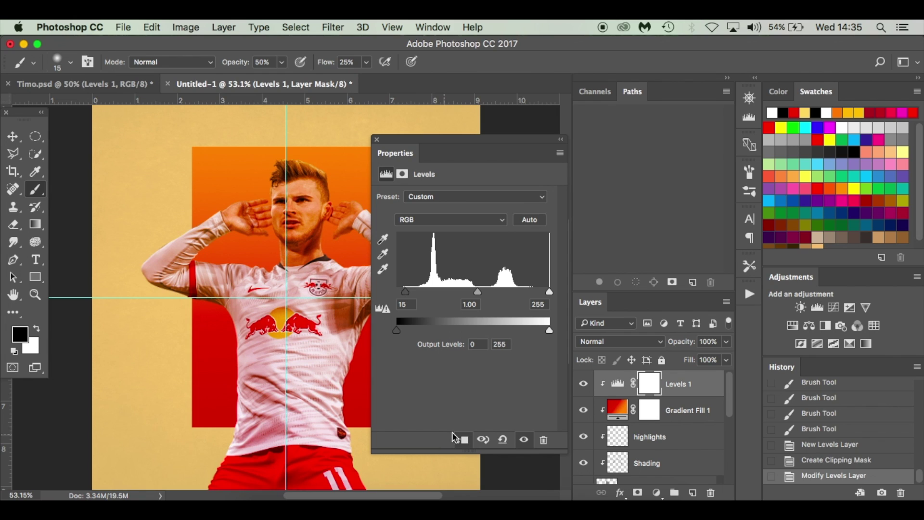
# Step: Fine-tune the player's Levels adjustment, keeping the black input around 15 and slightly lowering the white input
pyautogui.moveTo(406, 291); pyautogui.dragTo(405, 290)
pyautogui.moveTo(549, 292); pyautogui.dragTo(544, 293)
pyautogui.click(377, 138)
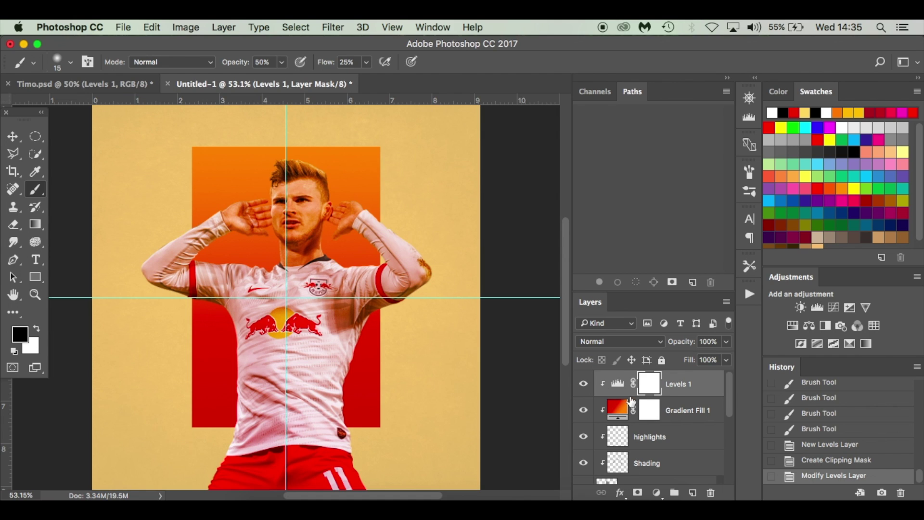
# Step: Merge all the player's layers, from Levels 1 down to the original Timo Werner cutout, and check the result by toggling its visibility
pyautogui.scroll(-2, 669, 400)
pyautogui.scroll(2, 670, 400)
pyautogui.scroll(-6, 670, 389)
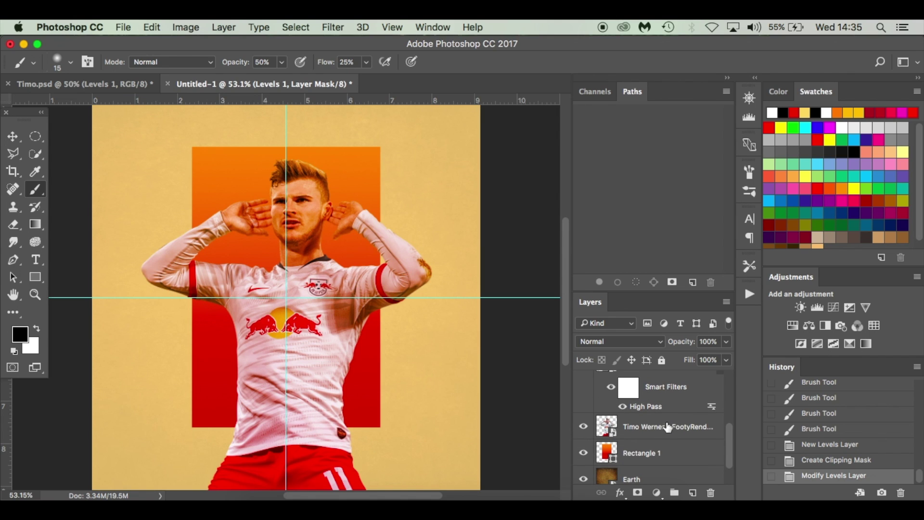
pyautogui.click(694, 432)
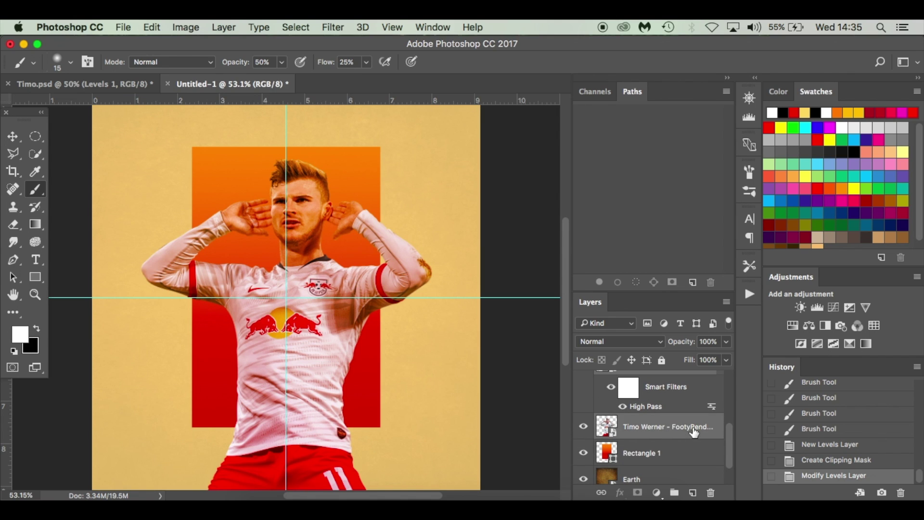
pyautogui.scroll(4, 694, 432)
pyautogui.scroll(-4, 694, 432)
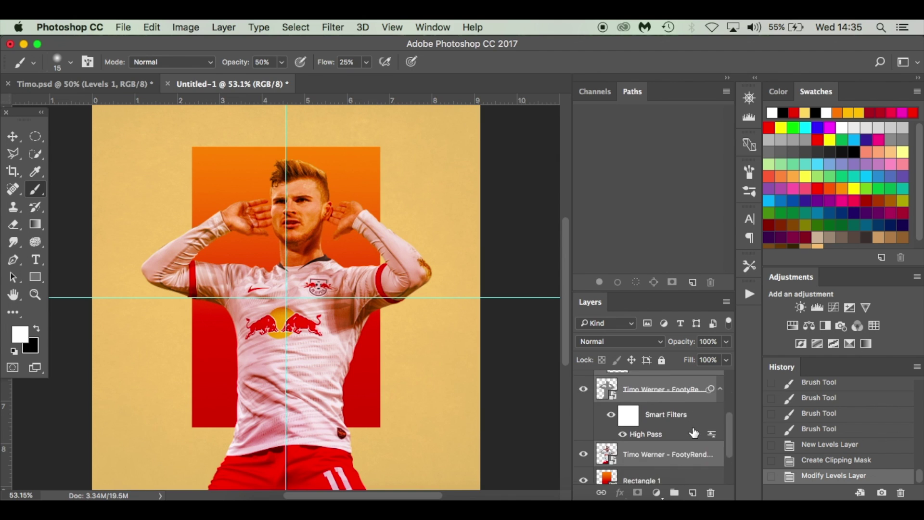
pyautogui.scroll(4, 694, 432)
pyautogui.scroll(-3, 693, 414)
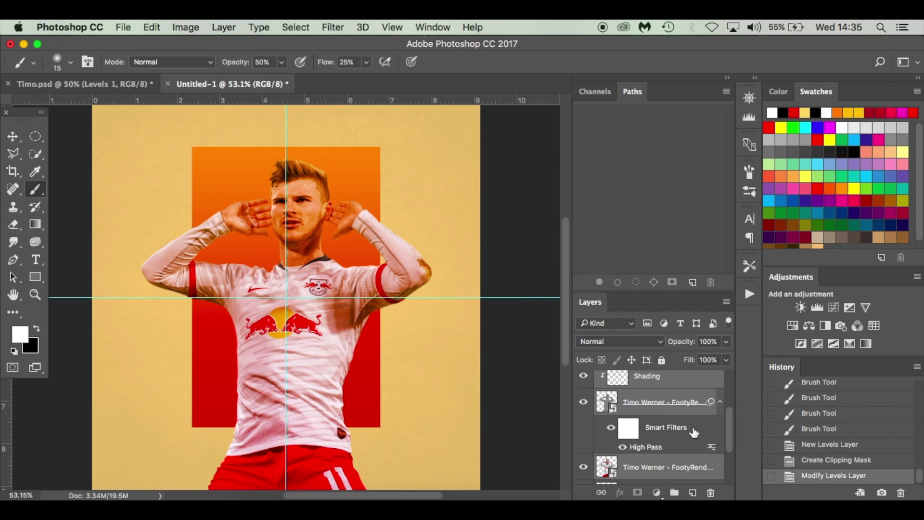
pyautogui.rightClick(683, 381)
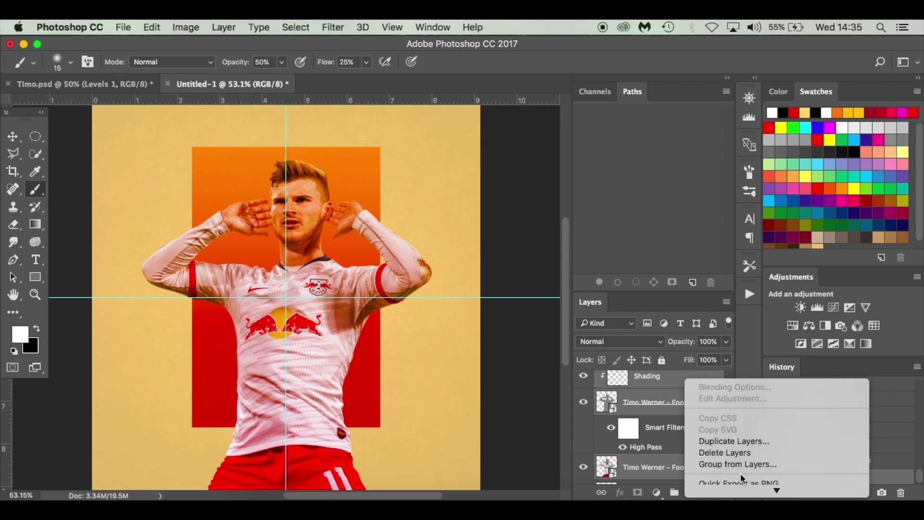
pyautogui.scroll(-10, 747, 485)
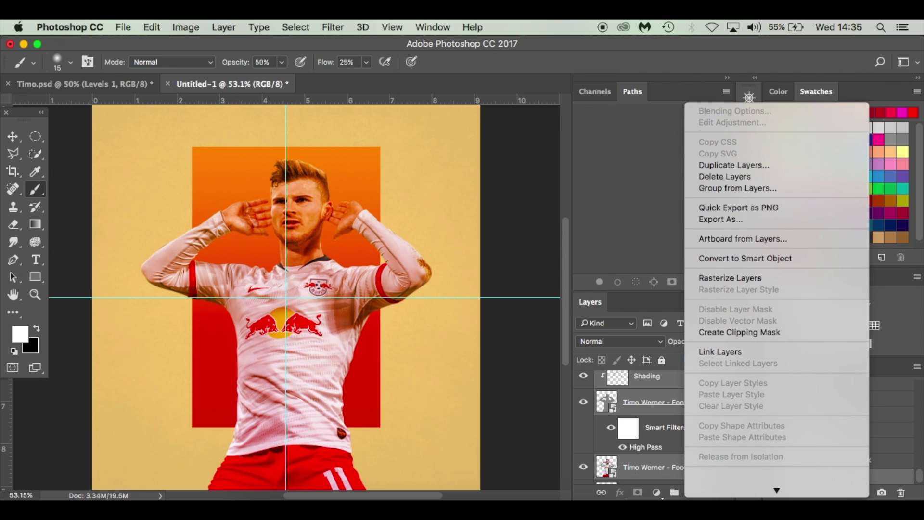
pyautogui.click(740, 453)
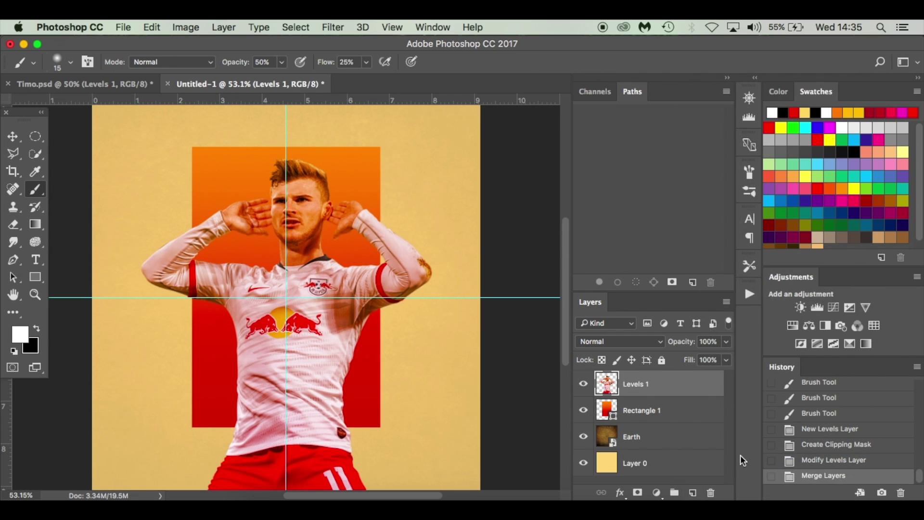
pyautogui.click(584, 383)
pyautogui.click(584, 384)
# Step: Clip the merged Levels 1 player layer to the Rectangle 1 shape
pyautogui.keyDown('alt'); pyautogui.click(687, 397); pyautogui.keyUp('alt')
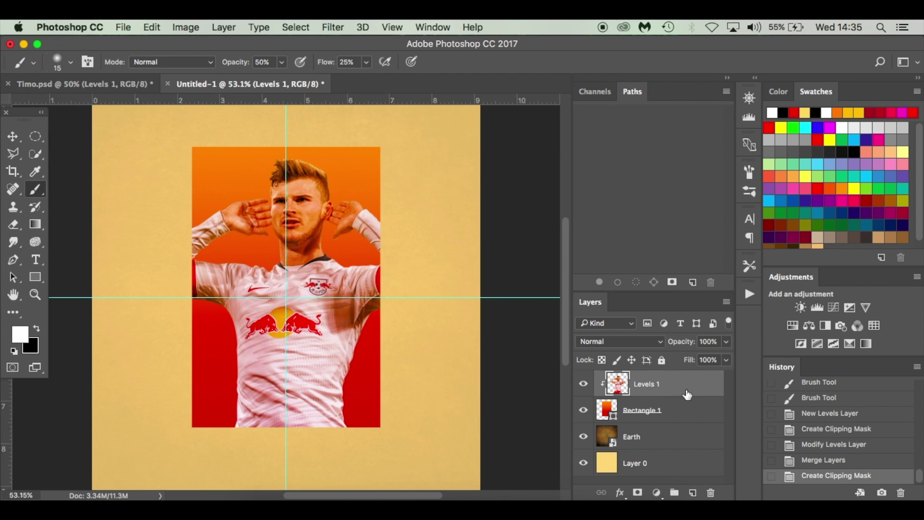
pyautogui.keyDown('alt'); pyautogui.click(688, 398); pyautogui.keyUp('alt')
pyautogui.rightClick(685, 379)
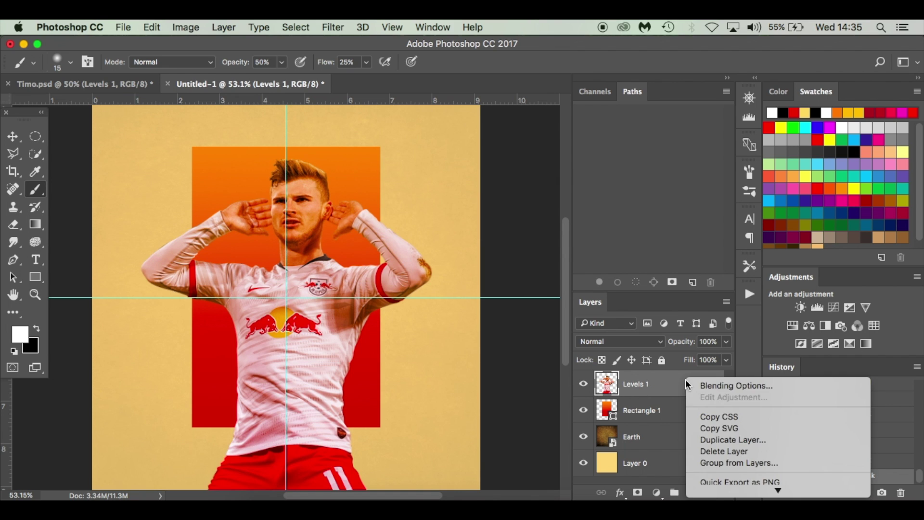
pyautogui.moveTo(714, 489)
pyautogui.click(730, 400)
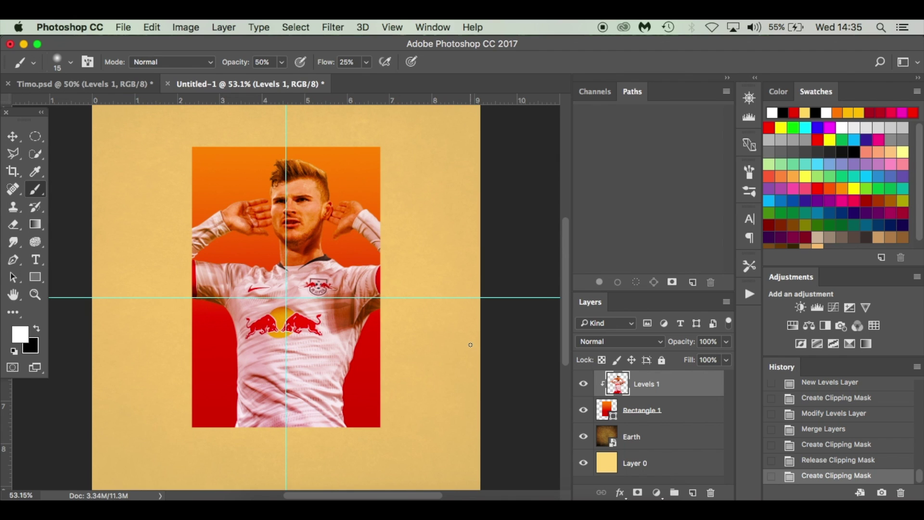
# Step: Place the kneeling Timo Werner cutout, scale it to about 6.13%, and lower it to about Y 787 px
pyautogui.press('v')
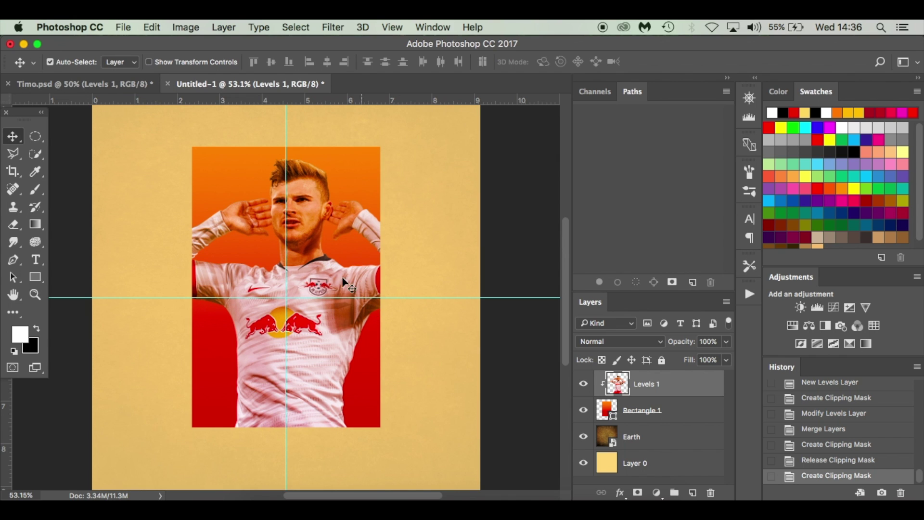
pyautogui.click(264, 499)
pyautogui.moveTo(563, 149); pyautogui.dragTo(345, 406)
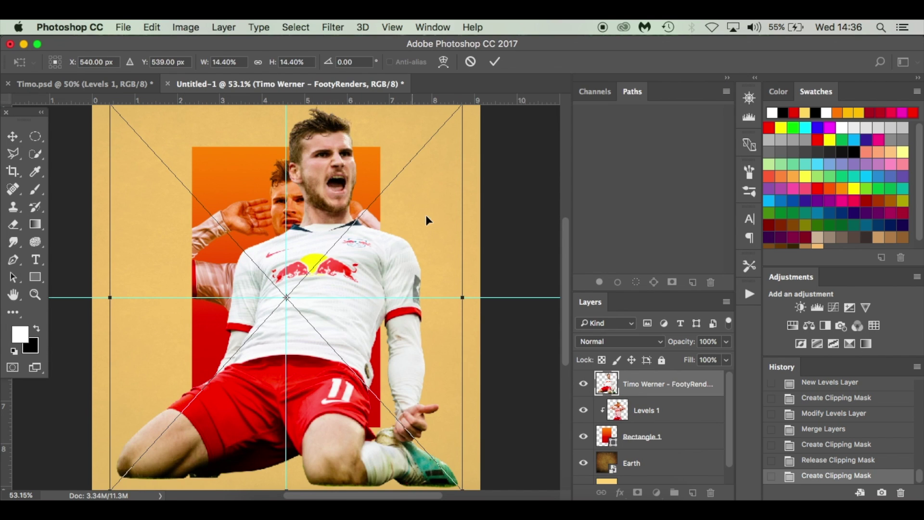
pyautogui.scroll(3, 448, 169)
pyautogui.moveTo(463, 157); pyautogui.dragTo(361, 268)
pyautogui.scroll(-3, 366, 262)
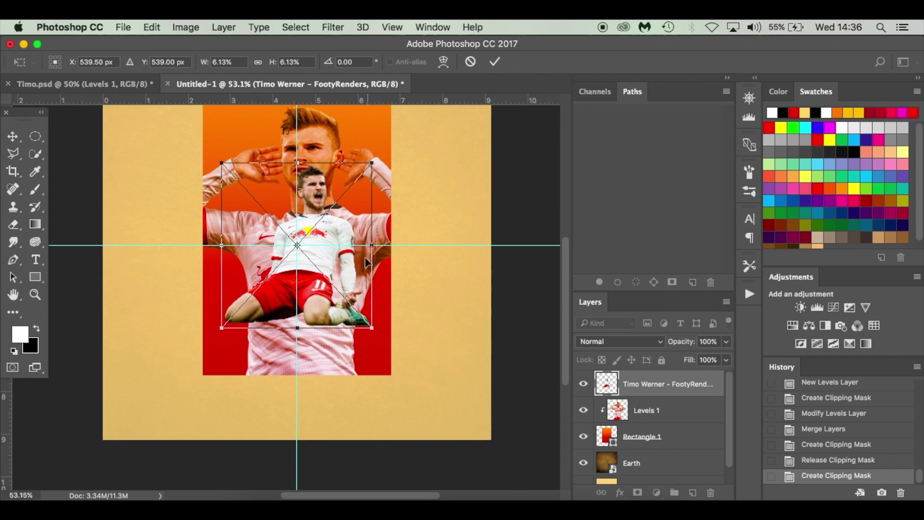
pyautogui.moveTo(333, 202); pyautogui.dragTo(333, 291)
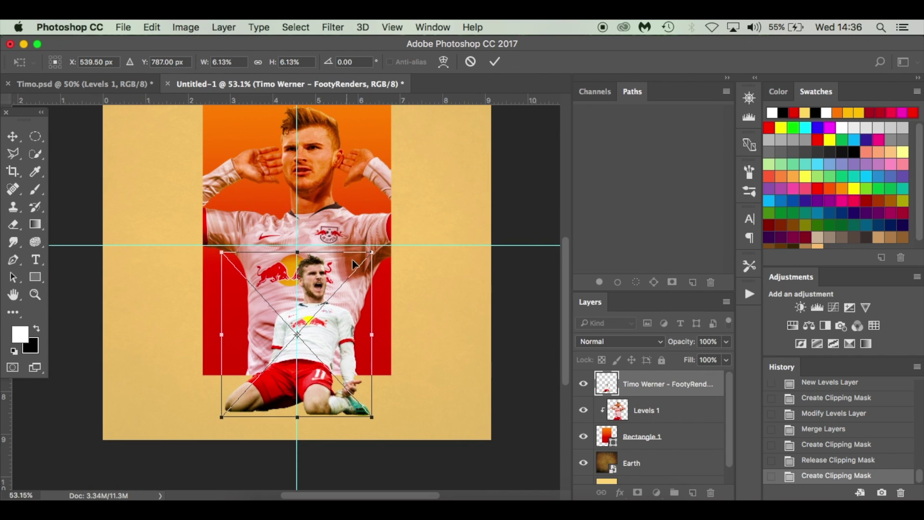
# Step: Enlarge the kneeling player to about 6.91%, position it at about X 560, Y 768 px, and commit the placement
pyautogui.moveTo(373, 254); pyautogui.dragTo(391, 231)
pyautogui.moveTo(354, 313); pyautogui.dragTo(351, 314)
pyautogui.press('Left')
pyautogui.press('Left')
pyautogui.press('Left')
pyautogui.press('Left')
pyautogui.press('Left')
pyautogui.press('Left')
pyautogui.press('Left')
pyautogui.press('Left')
pyautogui.press('Left')
pyautogui.press('Left')
pyautogui.press('Left')
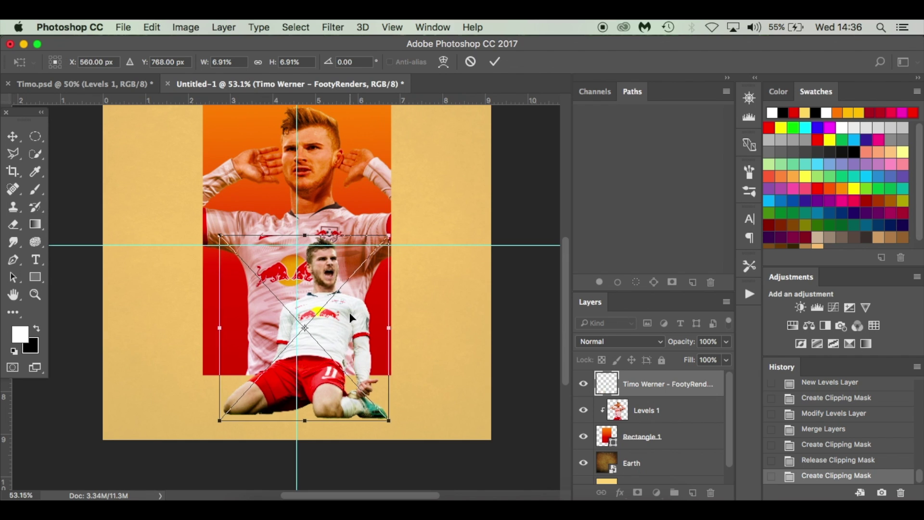
pyautogui.press('Return')
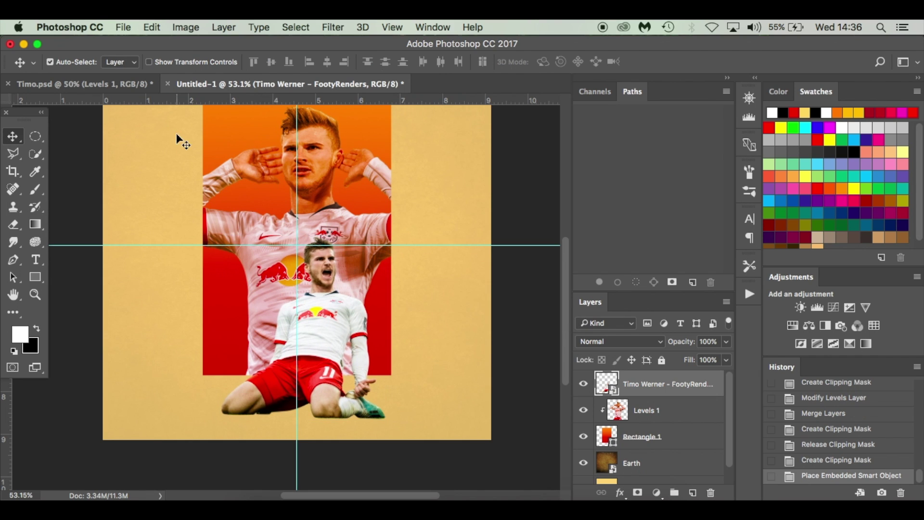
# Step: Enlarge the kneeling player to about 7.55% and reposition it at about X 527, Y 749.5 px, using Timo.psd as the reference
pyautogui.click(115, 84)
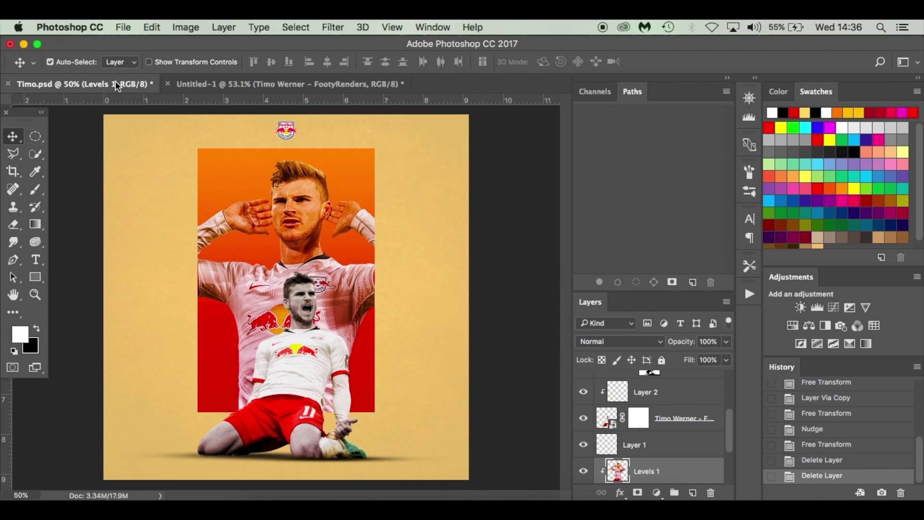
pyautogui.click(261, 85)
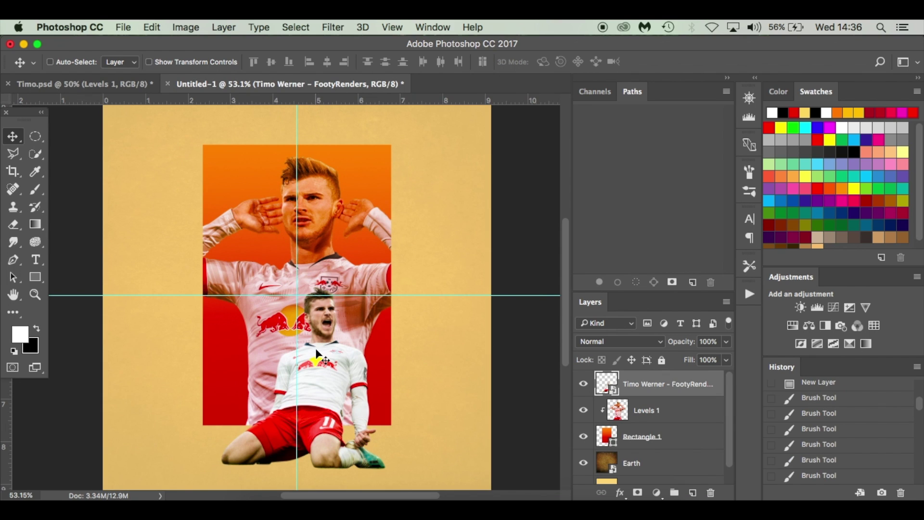
pyautogui.press('super+t')
pyautogui.moveTo(215, 283); pyautogui.dragTo(198, 269)
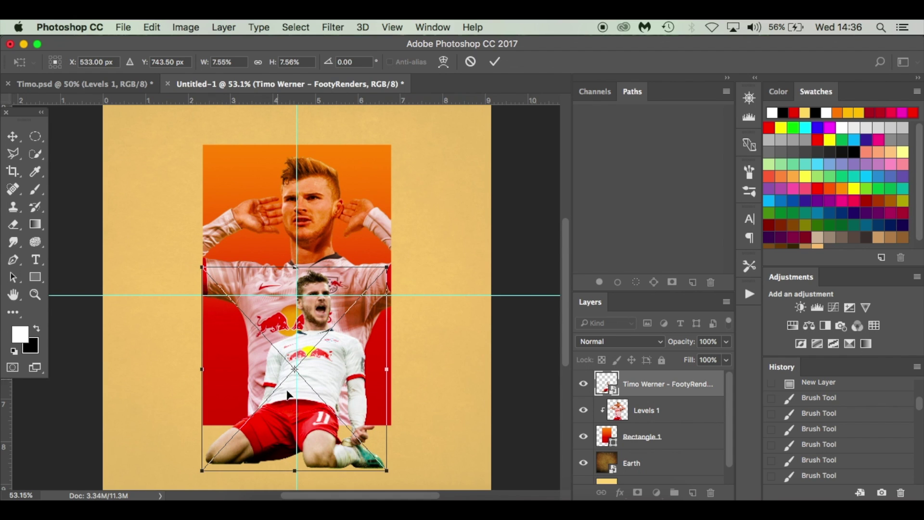
pyautogui.press('Left')
pyautogui.press('Left')
pyautogui.press('Left')
pyautogui.press('Left')
pyautogui.press('Left')
pyautogui.press('Left')
pyautogui.press('Down')
pyautogui.press('Down')
pyautogui.press('Down')
pyautogui.press('Down')
pyautogui.press('Down')
pyautogui.press('Down')
pyautogui.press('Down')
pyautogui.press('Down')
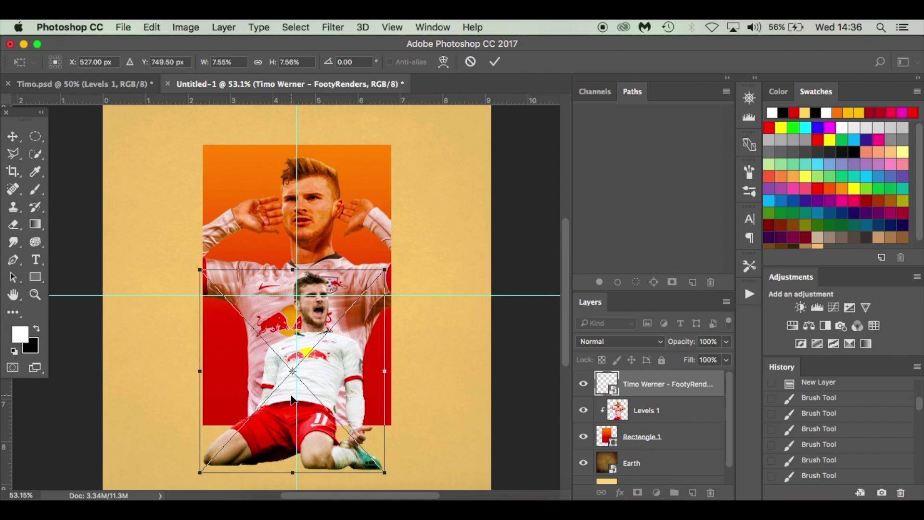
pyautogui.press('Return')
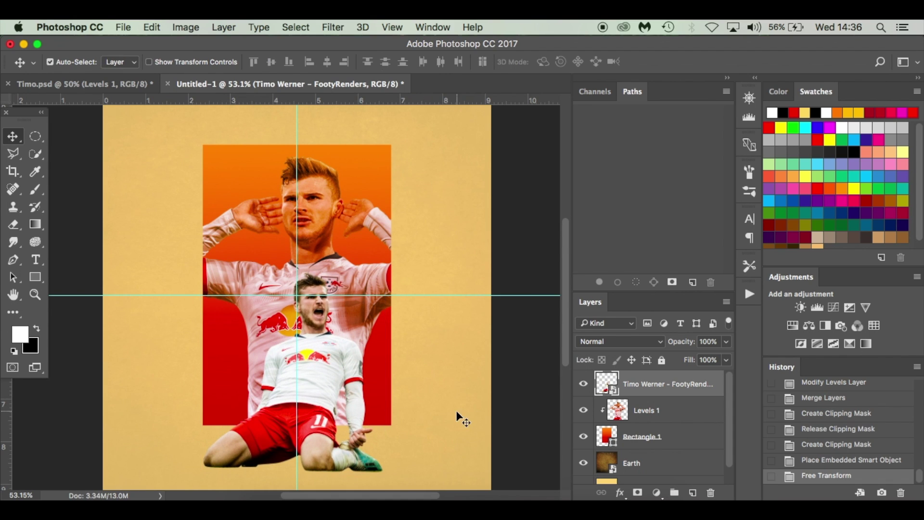
# Step: Examine the layers in Timo.psd to see which adjustments and painted layers are applied to the kneeling player
pyautogui.scroll(-5, 457, 416)
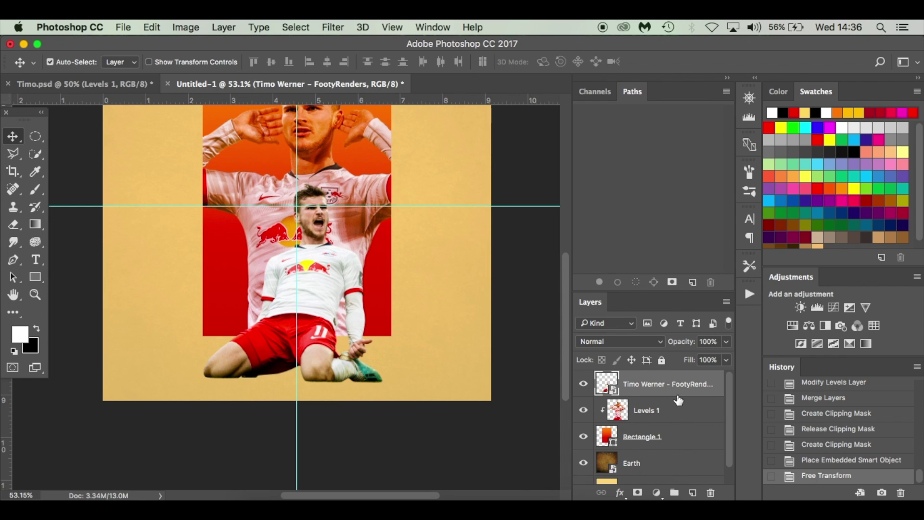
pyautogui.rightClick(131, 82)
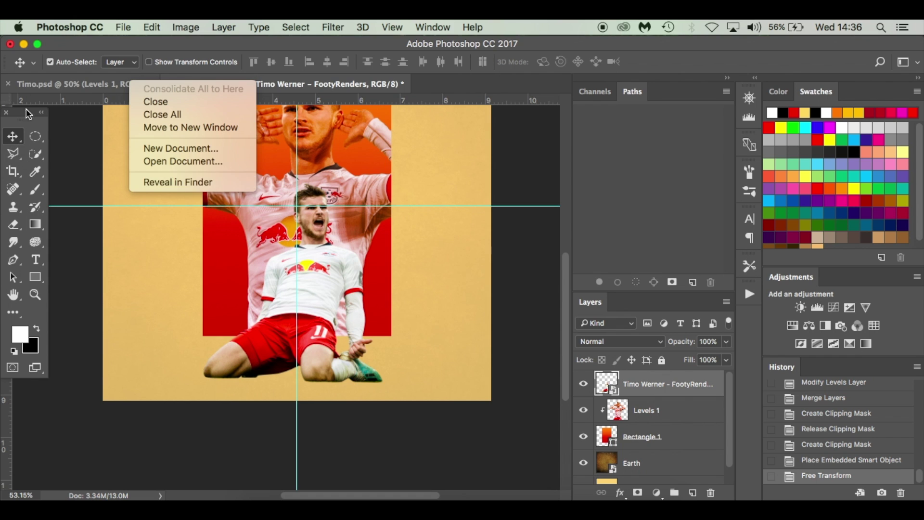
pyautogui.click(50, 85)
pyautogui.click(88, 85)
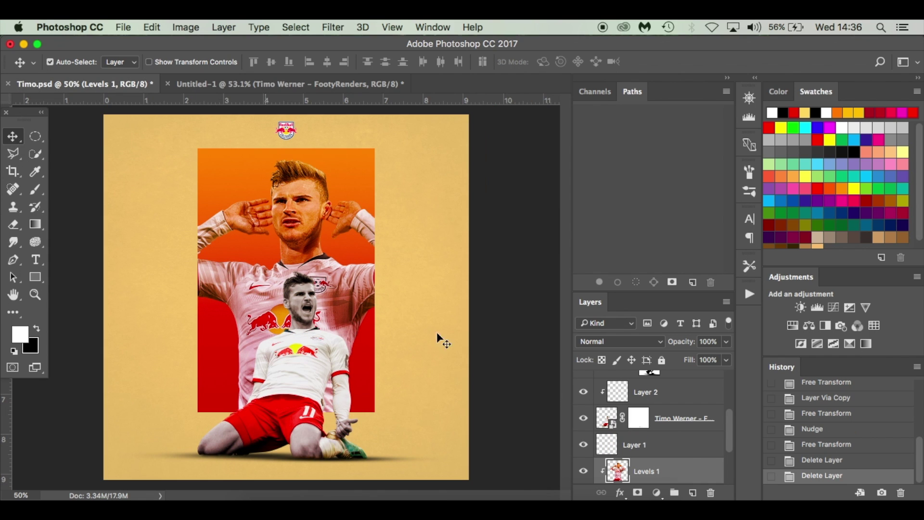
pyautogui.scroll(-3, 684, 457)
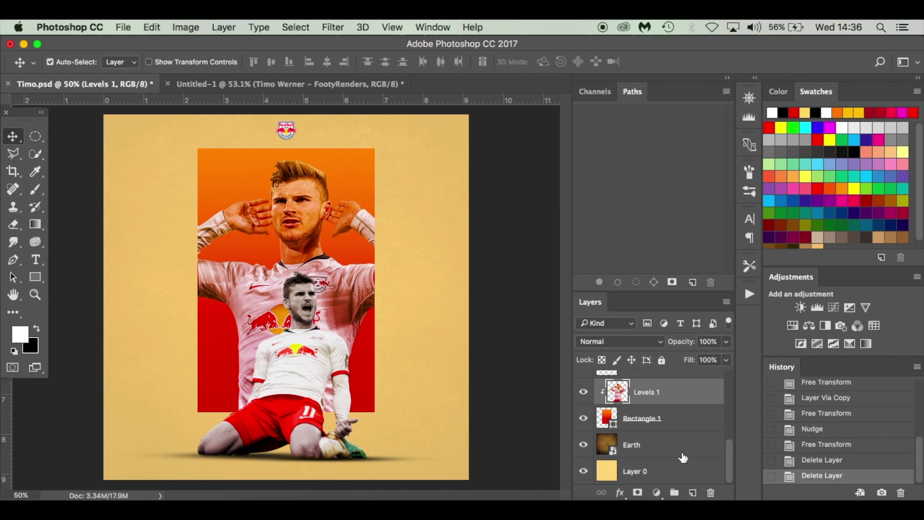
pyautogui.scroll(3, 684, 457)
pyautogui.click(584, 464)
pyautogui.click(583, 464)
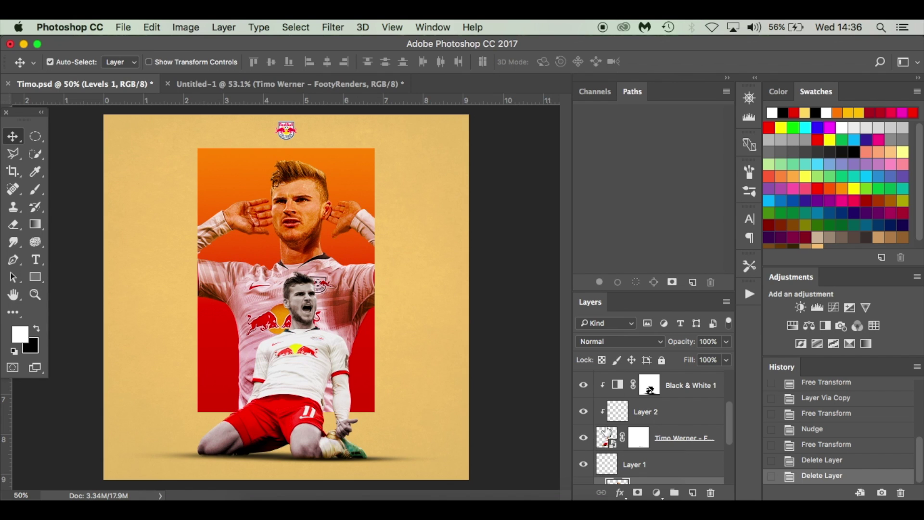
pyautogui.hotkey('ctrl', 'z')
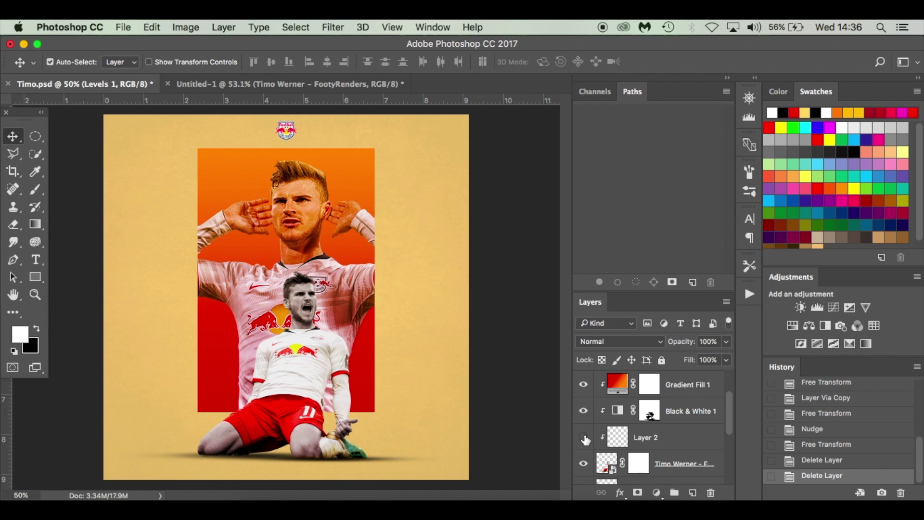
pyautogui.scroll(2, 599, 420)
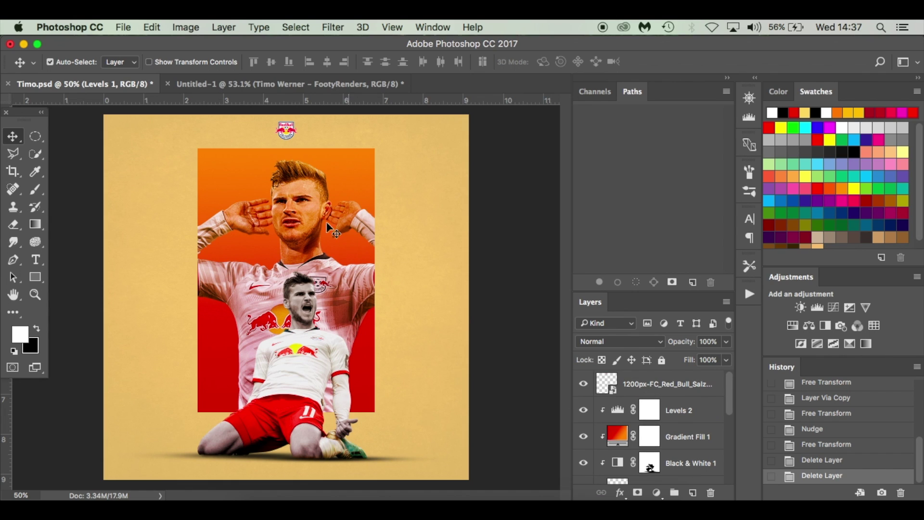
# Step: Back in Untitled-1, add a default Black & White adjustment layer clipped to the kneeling player
pyautogui.click(214, 87)
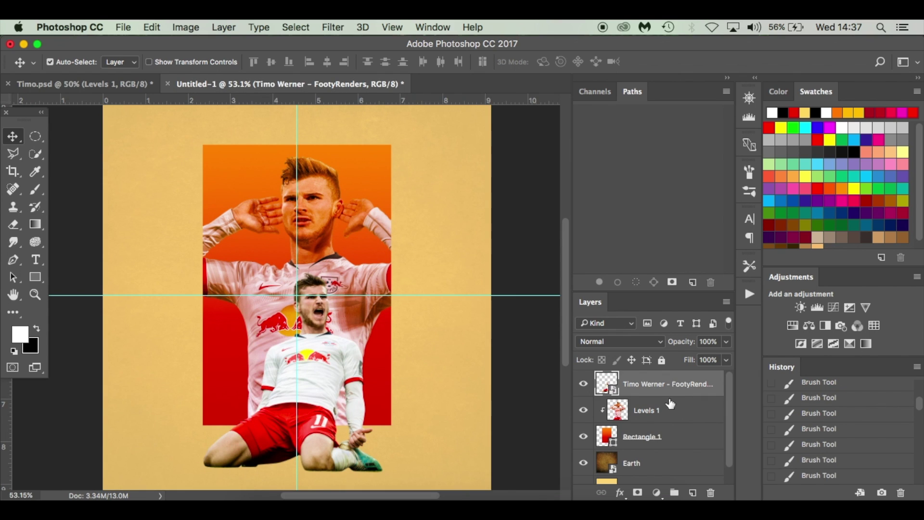
pyautogui.click(657, 492)
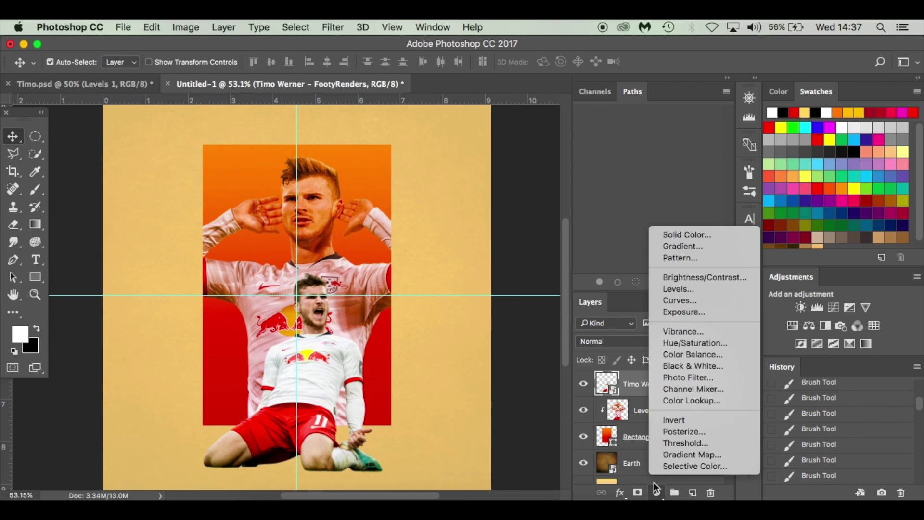
pyautogui.click(697, 366)
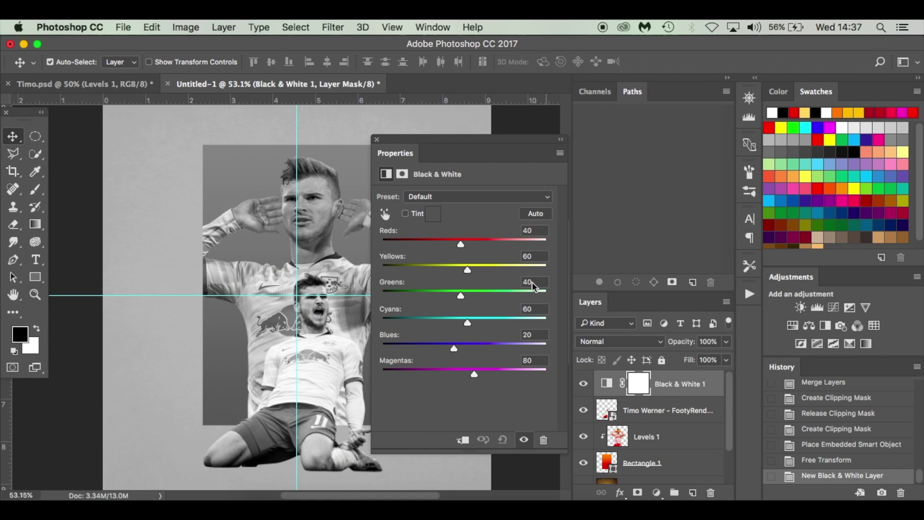
pyautogui.click(464, 440)
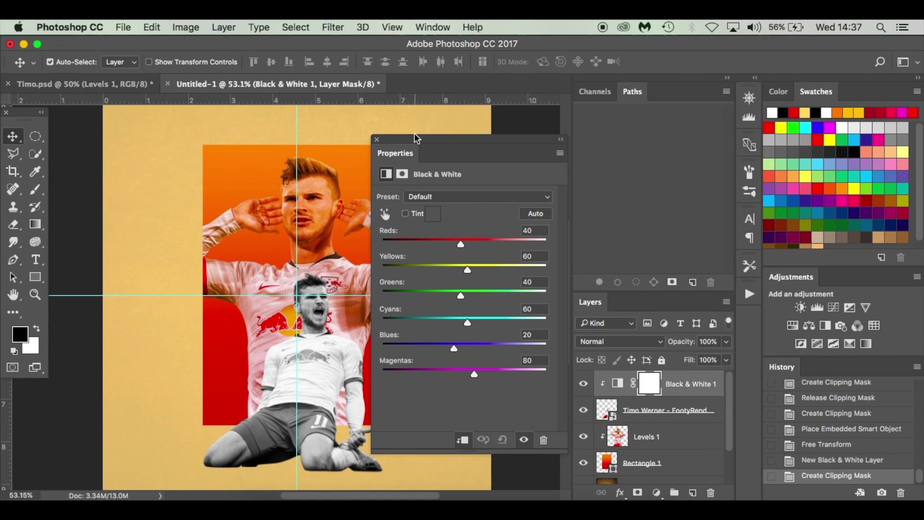
# Step: Close the Black & White properties and set the Brush tool to 100% opacity and 100% flow
pyautogui.click(377, 140)
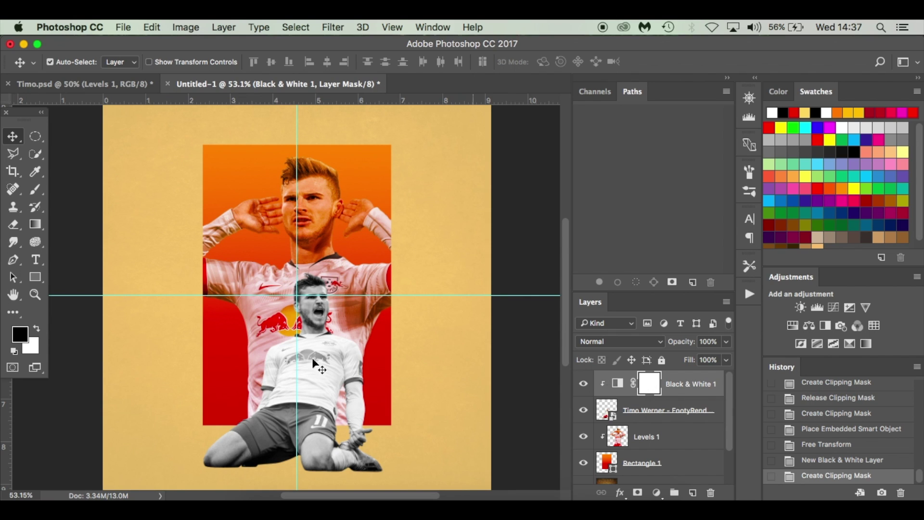
pyautogui.press('b')
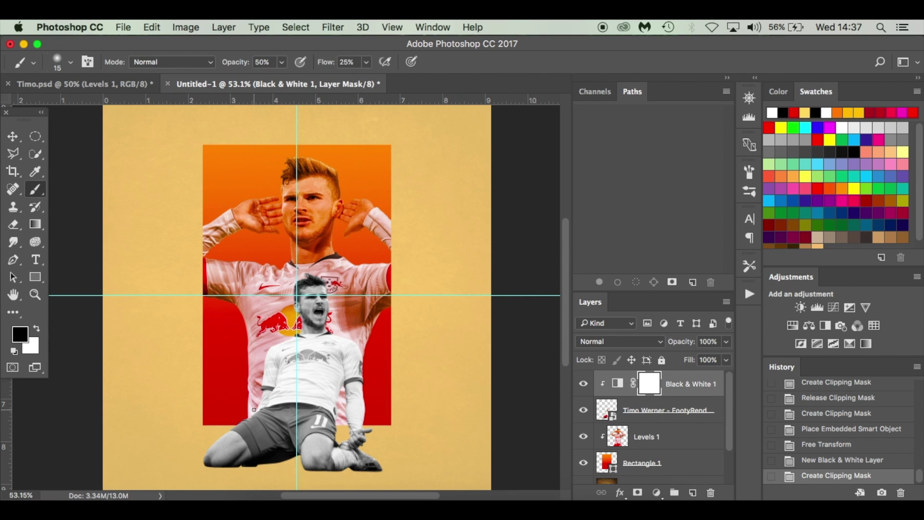
pyautogui.moveTo(238, 64); pyautogui.dragTo(439, 105)
pyautogui.moveTo(325, 68); pyautogui.dragTo(495, 76)
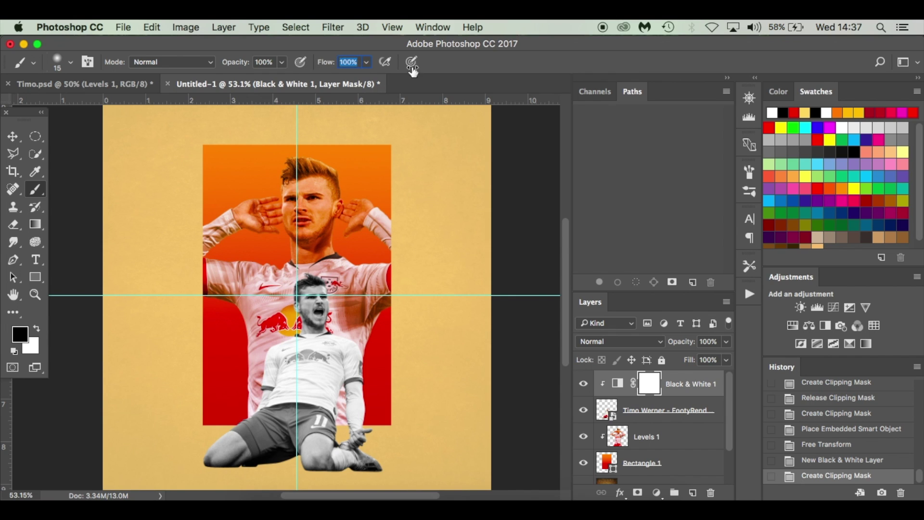
# Step: Enlarge the brush to 90 px and switch it to a hard round tip for masking
pyautogui.press(']')
pyautogui.press(']')
pyautogui.press(']')
pyautogui.press(']')
pyautogui.press(']')
pyautogui.press(']')
pyautogui.press(']')
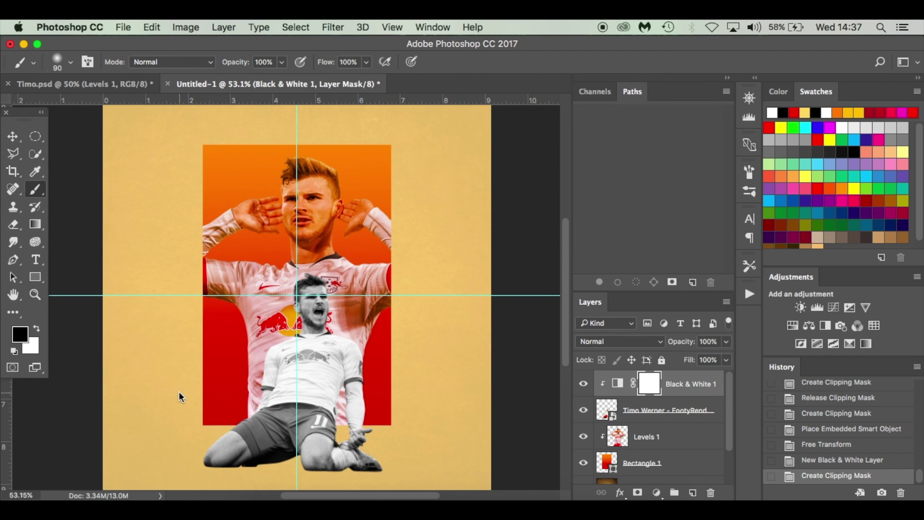
pyautogui.rightClick(180, 394)
pyautogui.click(228, 421)
pyautogui.click(149, 354)
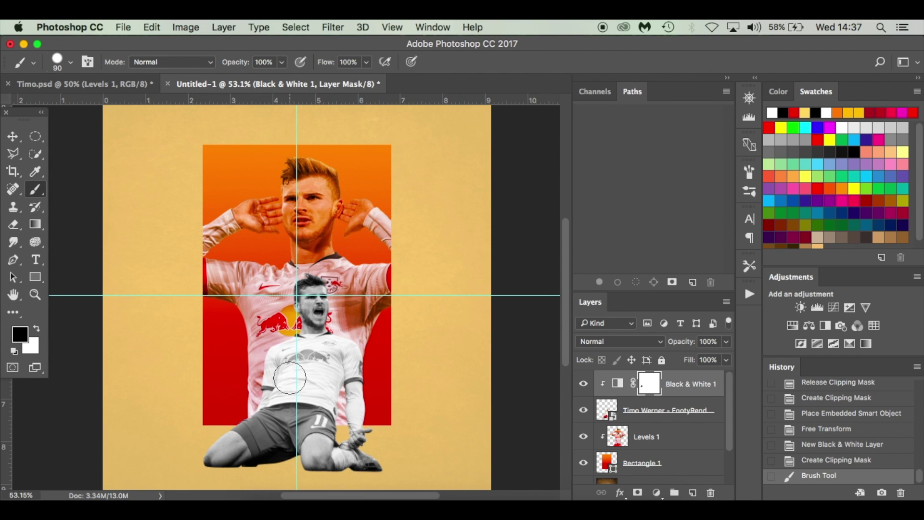
pyautogui.moveTo(290, 378)
pyautogui.mouseDown()
pyautogui.moveTo(278, 409)
pyautogui.moveTo(287, 439)
pyautogui.mouseUp()
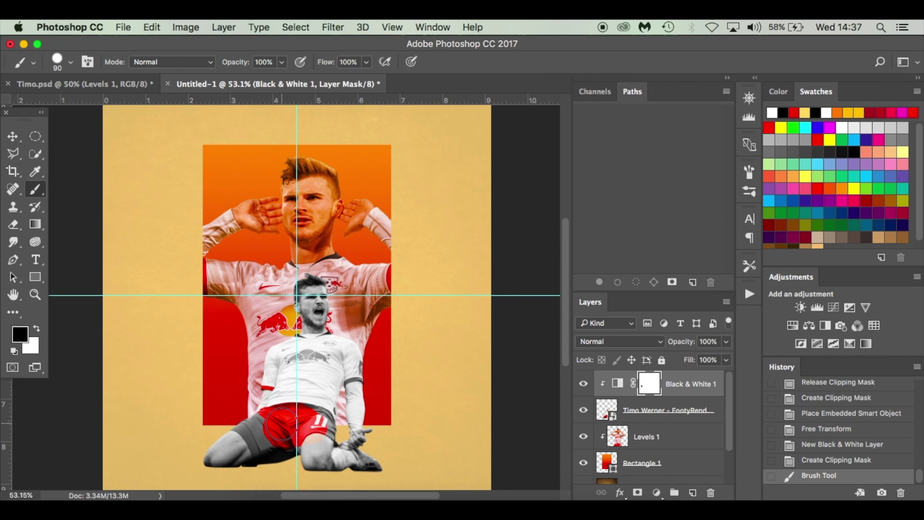
pyautogui.scroll(5, 281, 423)
pyautogui.hotkey('ctrl', 'z')
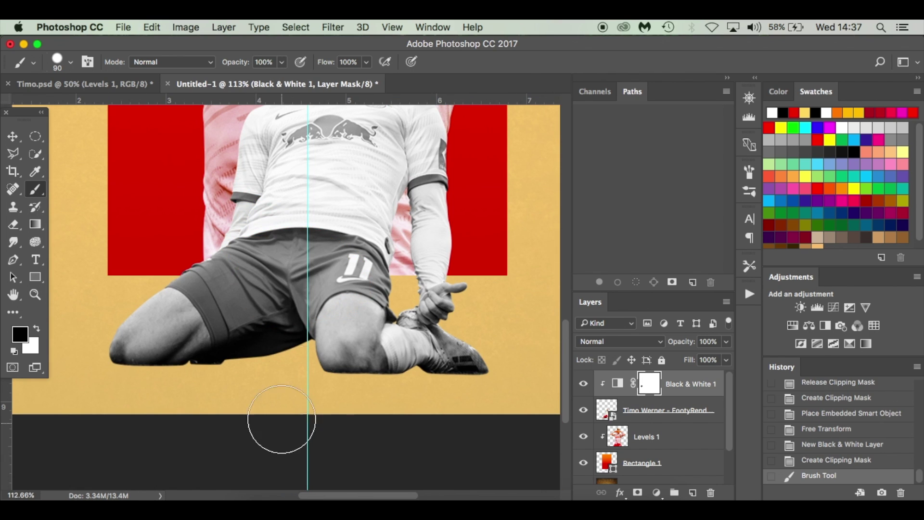
# Step: Paint black on the Black & White 1 mask to restore colour to the kneeling player's shirt and upper shorts, reducing the brush to 35 px
pyautogui.scroll(3, 292, 222)
pyautogui.moveTo(291, 222)
pyautogui.mouseDown()
pyautogui.moveTo(254, 279)
pyautogui.moveTo(239, 334)
pyautogui.moveTo(361, 303)
pyautogui.moveTo(314, 331)
pyautogui.moveTo(439, 316)
pyautogui.moveTo(457, 270)
pyautogui.moveTo(441, 249)
pyautogui.moveTo(414, 243)
pyautogui.moveTo(391, 208)
pyautogui.moveTo(397, 197)
pyautogui.moveTo(343, 209)
pyautogui.mouseUp()
pyautogui.press('[')
pyautogui.press('[')
pyautogui.press('[')
pyautogui.press('[')
pyautogui.press('[')
pyautogui.press('[')
pyautogui.scroll(5, 310, 200)
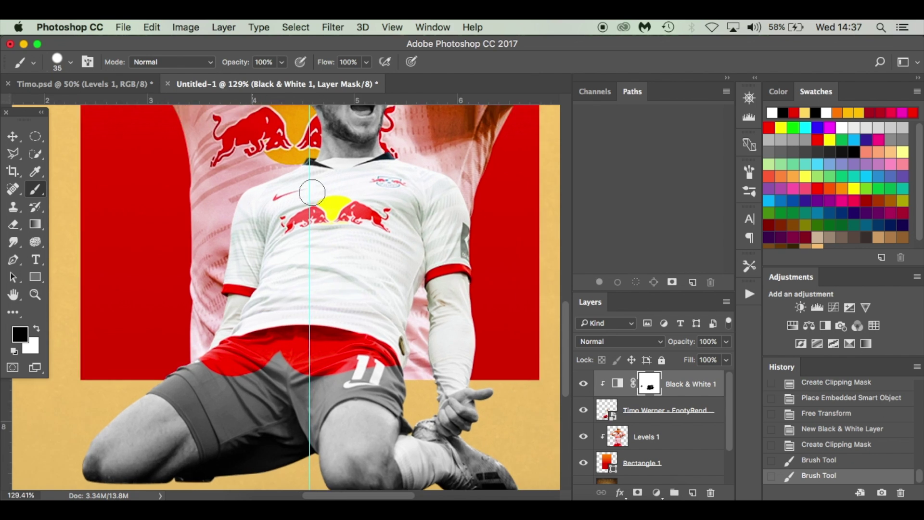
# Step: Restore the colour of the kneeling player's shirt collar on the mask with a 9 px brush
pyautogui.scroll(5, 363, 165)
pyautogui.press('[')
pyautogui.press('[')
pyautogui.press('[')
pyautogui.press('[')
pyautogui.press('[')
pyautogui.press('[')
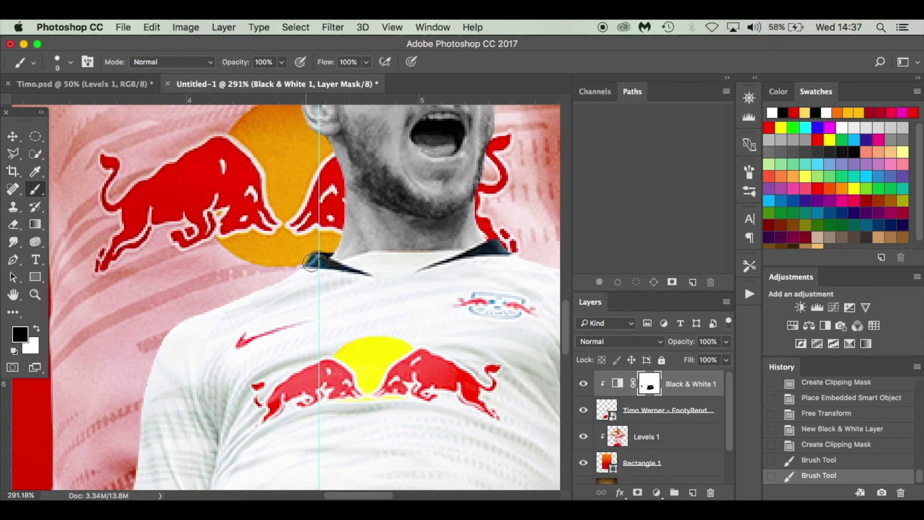
pyautogui.moveTo(330, 273); pyautogui.dragTo(331, 261)
pyautogui.scroll(-5, 334, 276)
pyautogui.hscroll(5, 334, 277)
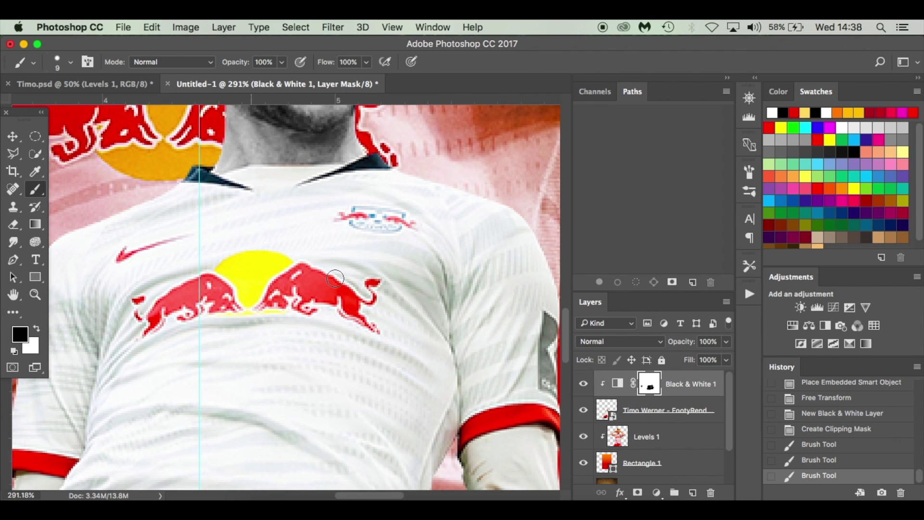
# Step: Mask out the black-and-white effect across the main area of the red shorts with a 60 px brush
pyautogui.scroll(-15, 406, 280)
pyautogui.press(']')
pyautogui.press(']')
pyautogui.press(']')
pyautogui.press(']')
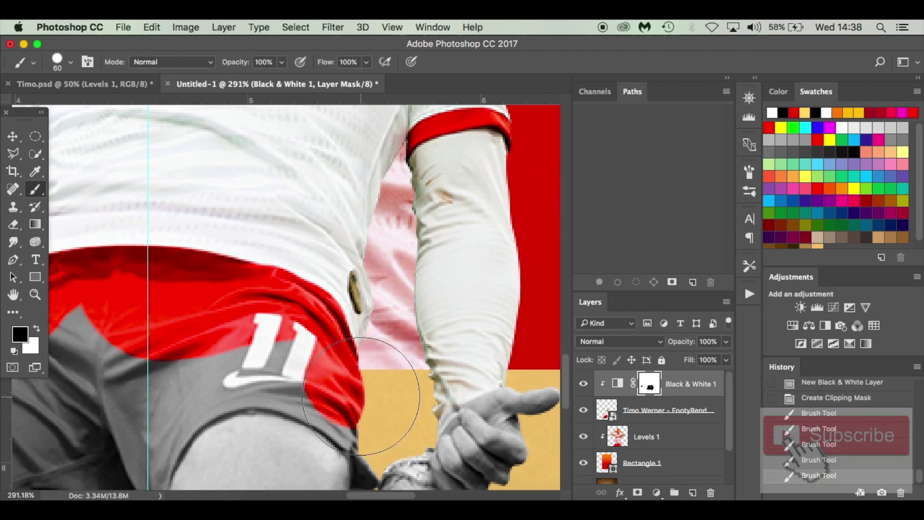
pyautogui.scroll(-3, 117, 416)
pyautogui.hscroll(-10, 117, 415)
# Step: Reduce the brush to 10 px and restore the red along the hem of the shorts on the outstretched thigh
pyautogui.press('[')
pyautogui.press('[')
pyautogui.press('[')
pyautogui.press('[')
pyautogui.press('[')
pyautogui.press('[')
pyautogui.press('[')
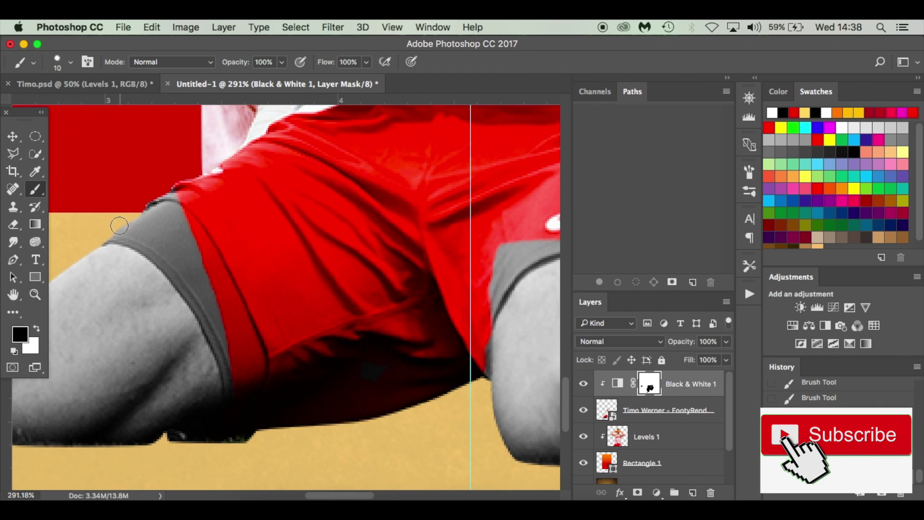
pyautogui.moveTo(118, 236)
pyautogui.mouseDown()
pyautogui.moveTo(163, 267)
pyautogui.moveTo(204, 320)
pyautogui.moveTo(239, 328)
pyautogui.moveTo(237, 343)
pyautogui.moveTo(265, 198)
pyautogui.moveTo(376, 171)
pyautogui.moveTo(441, 217)
pyautogui.mouseUp()
# Step: Enlarge the brush slightly and restore the red along the shorts' hem on the other leg
pyautogui.hscroll(10, 217, 291)
pyautogui.press(']')
pyautogui.press(']')
pyautogui.press(']')
pyautogui.press(']')
pyautogui.moveTo(462, 332); pyautogui.dragTo(510, 375)
# Step: Restore the colour of the kneeling player's sock and green boot on the mask with a larger brush of about 20 px
pyautogui.hscroll(8, 434, 289)
pyautogui.scroll(-2, 433, 289)
pyautogui.press(']')
pyautogui.press(']')
pyautogui.press(']')
pyautogui.press(']')
pyautogui.moveTo(525, 337); pyautogui.dragTo(414, 248)
pyautogui.scroll(-5, 394, 240)
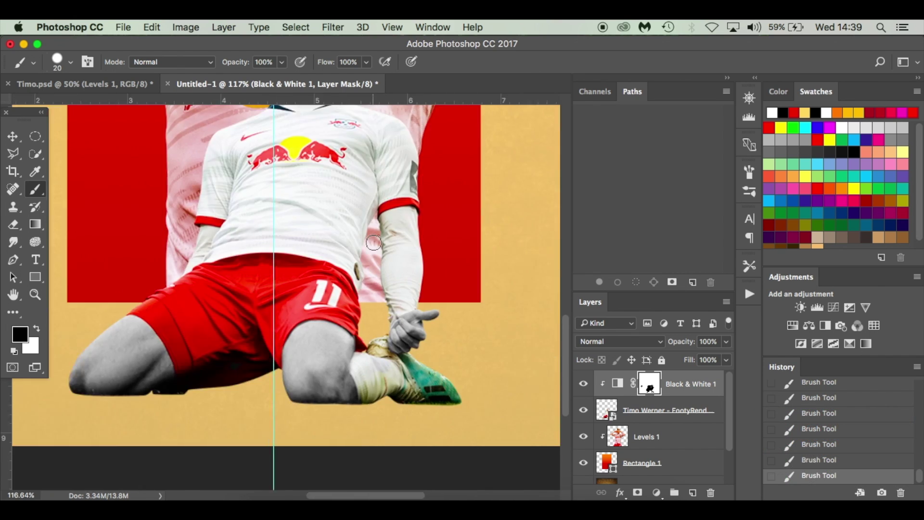
pyautogui.scroll(3, 373, 242)
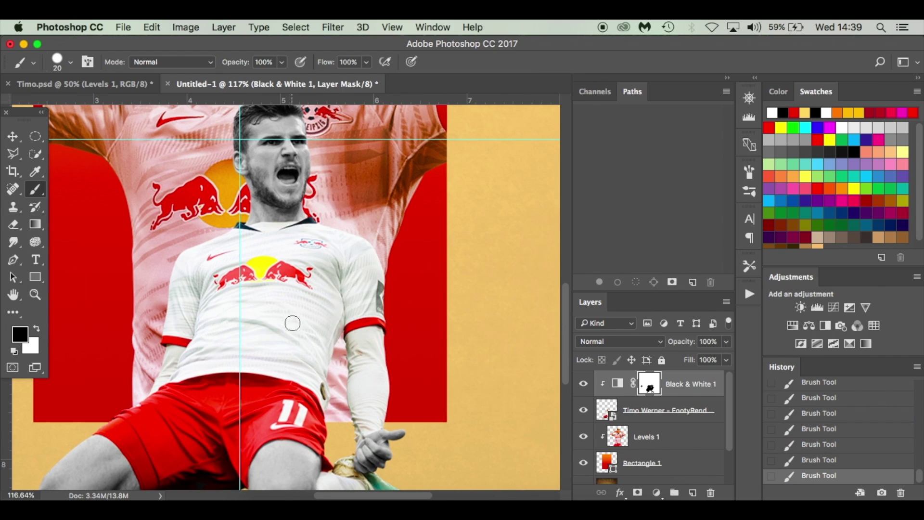
pyautogui.scroll(-2, 293, 324)
pyautogui.hscroll(-2, 293, 323)
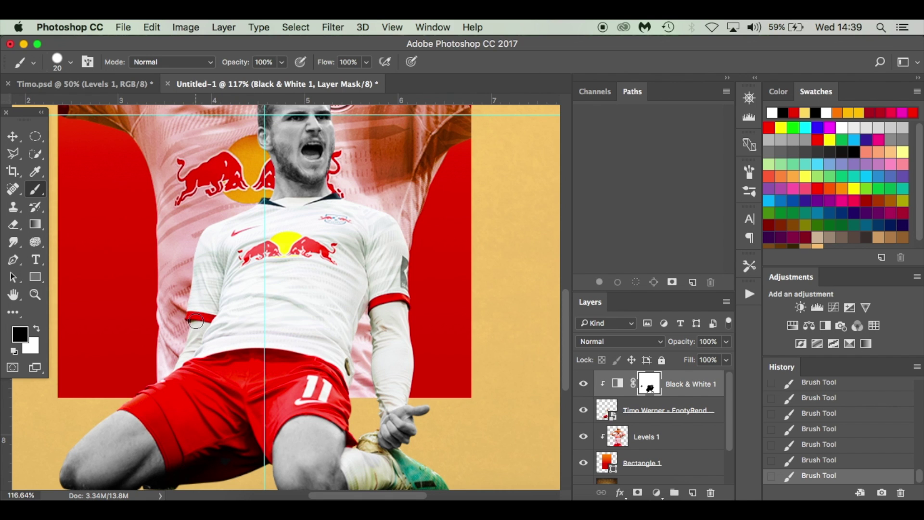
pyautogui.scroll(-3, 208, 357)
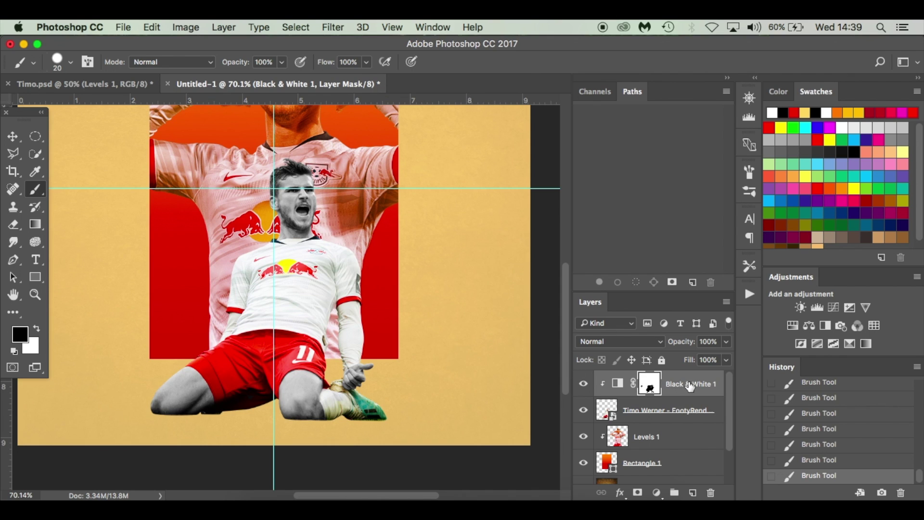
# Step: Add a Gradient Fill layer with the default linear 90° gradient above Black & White 1 and clip it to the kneeling player
pyautogui.click(657, 493)
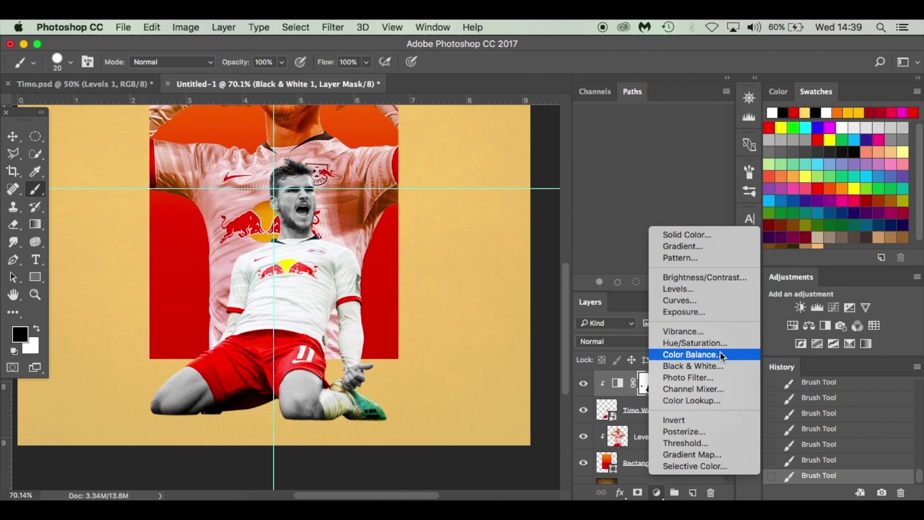
pyautogui.click(709, 249)
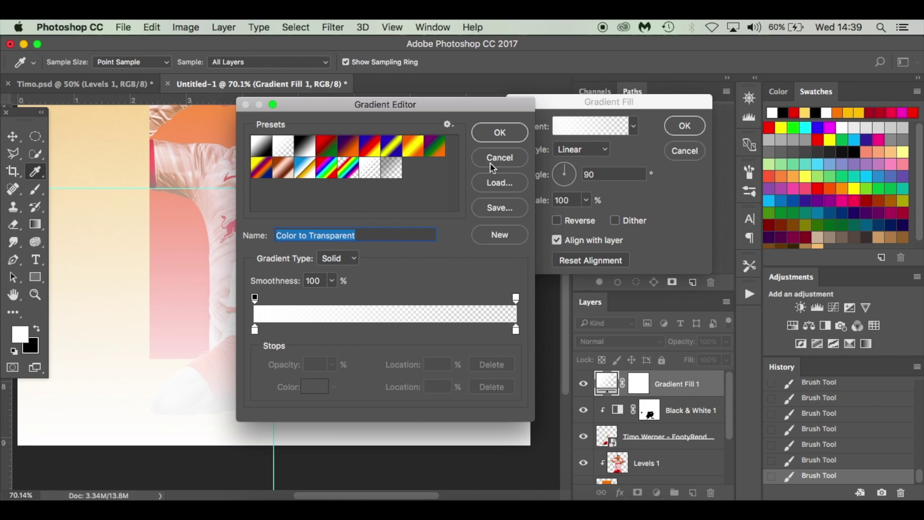
pyautogui.click(500, 135)
pyautogui.click(684, 127)
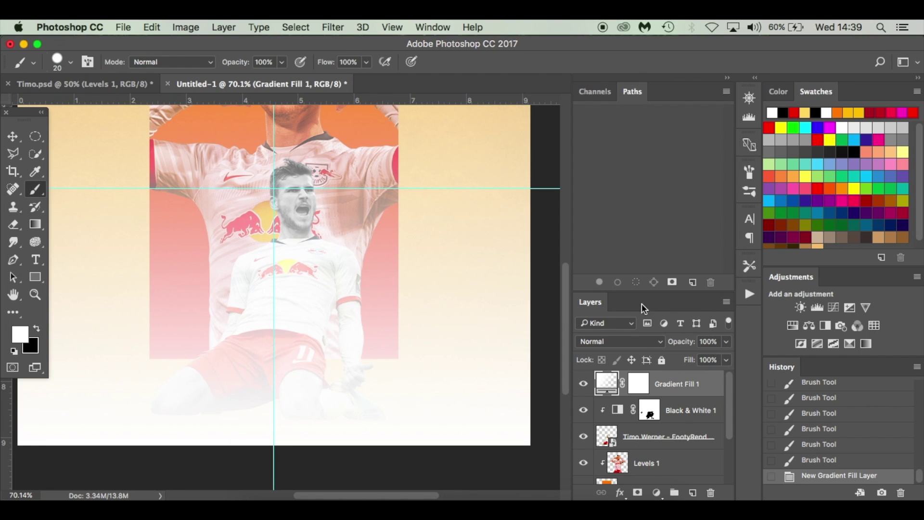
pyautogui.keyDown('alt'); pyautogui.click(679, 395); pyautogui.keyUp('alt')
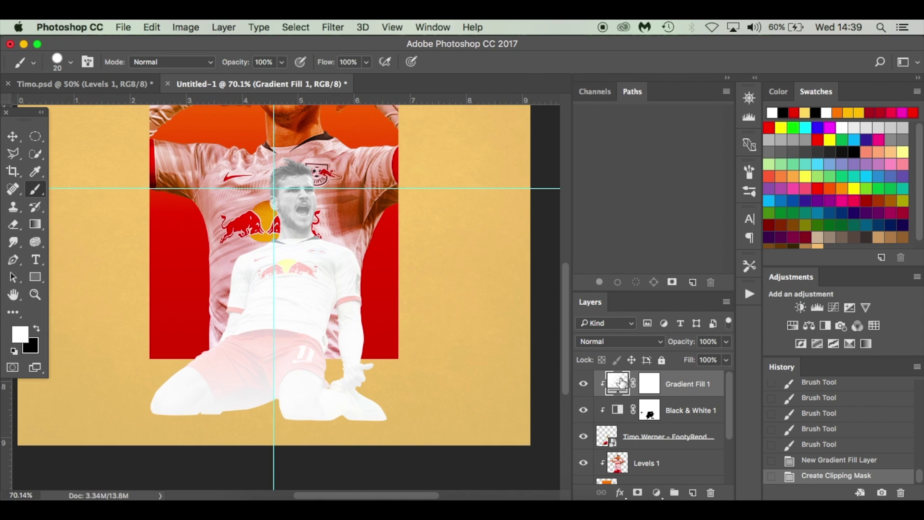
# Step: Load the Red, Green preset into the gradient fill and set its start stop to red c50f0b
pyautogui.doubleClick(618, 384)
pyautogui.click(603, 123)
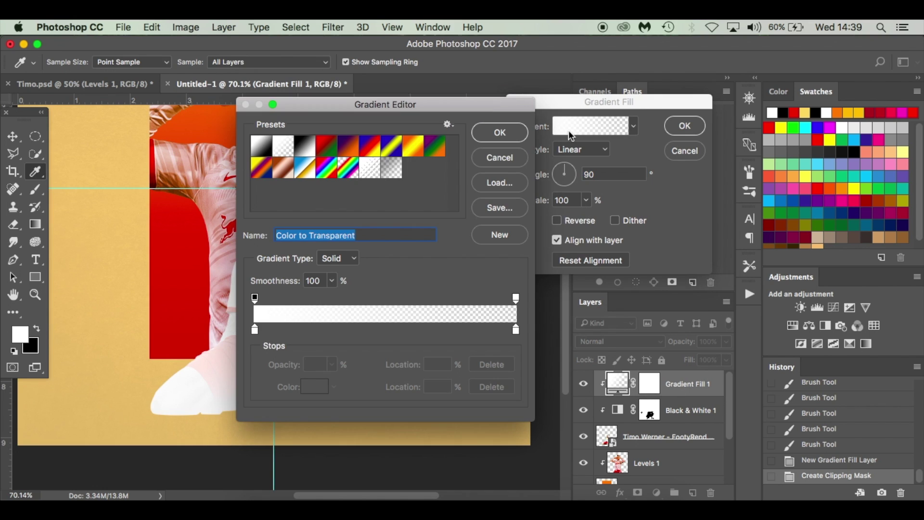
pyautogui.click(334, 150)
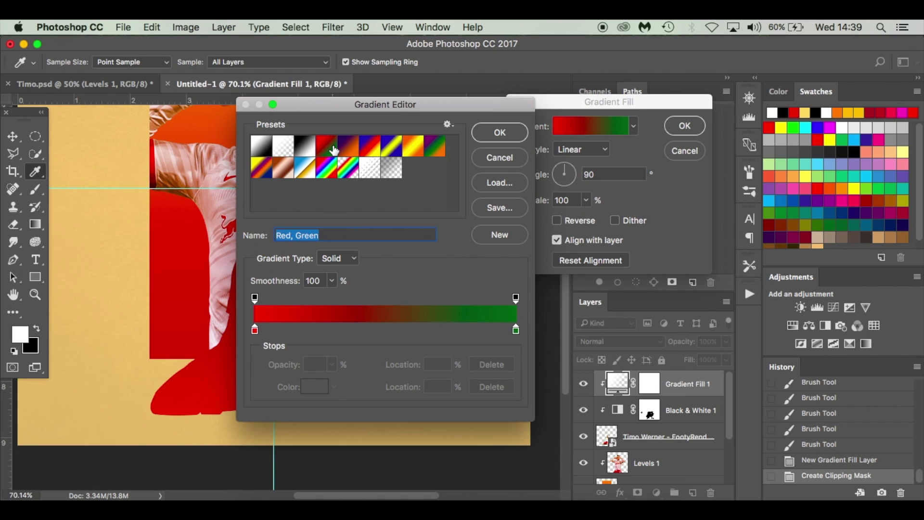
pyautogui.click(255, 331)
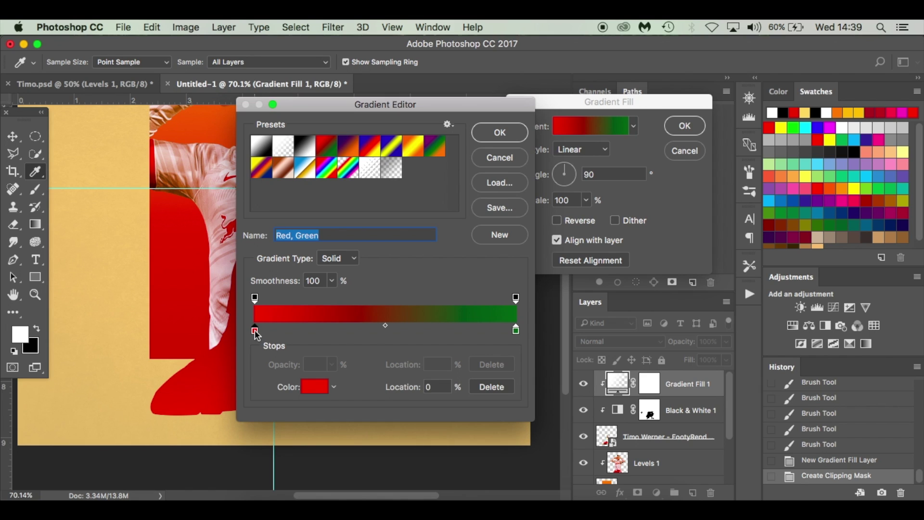
pyautogui.click(794, 112)
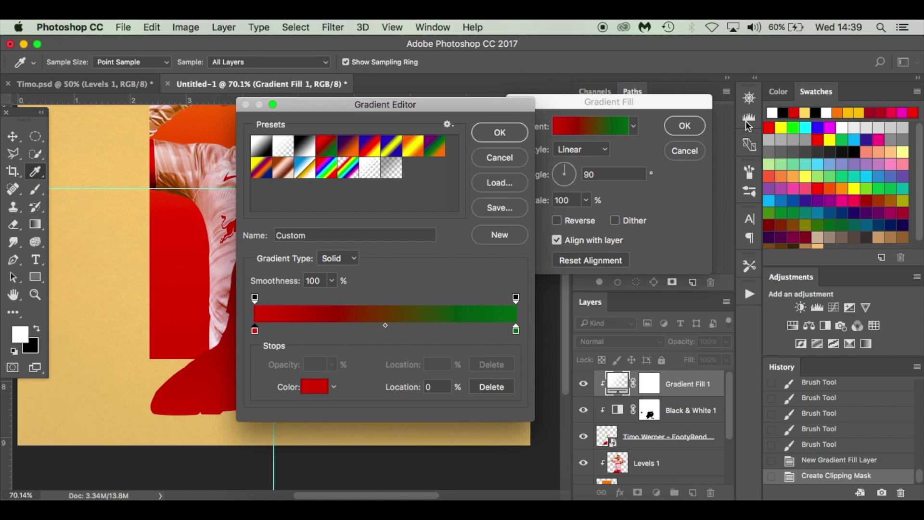
pyautogui.click(313, 387)
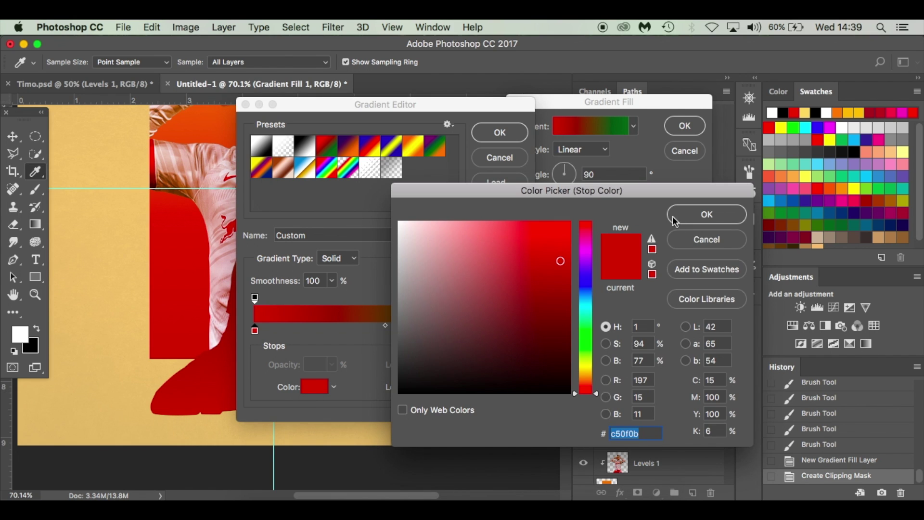
pyautogui.click(707, 215)
# Step: Set the gradient's end stop to orange f08816
pyautogui.click(516, 331)
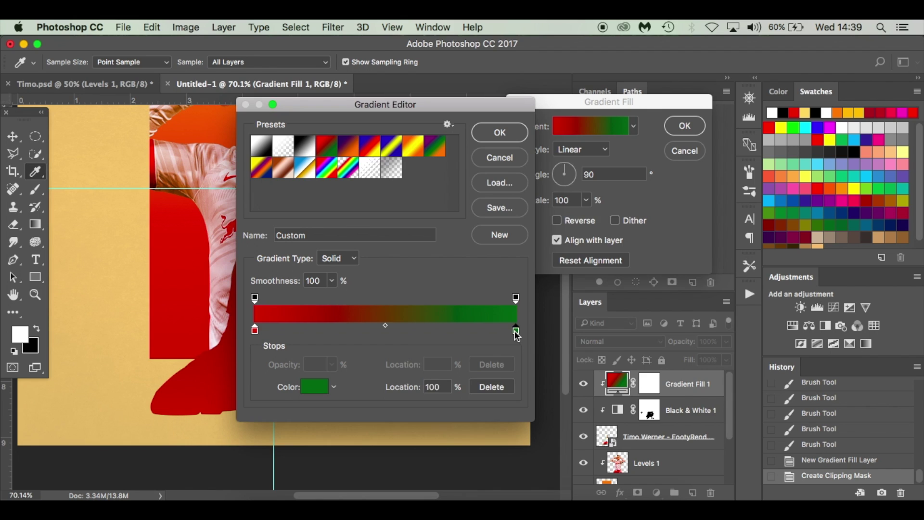
pyautogui.doubleClick(516, 331)
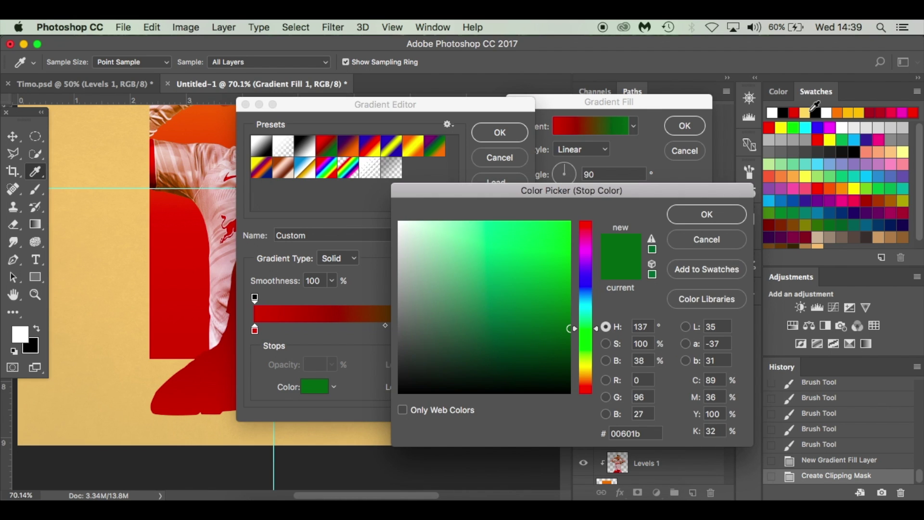
pyautogui.click(839, 113)
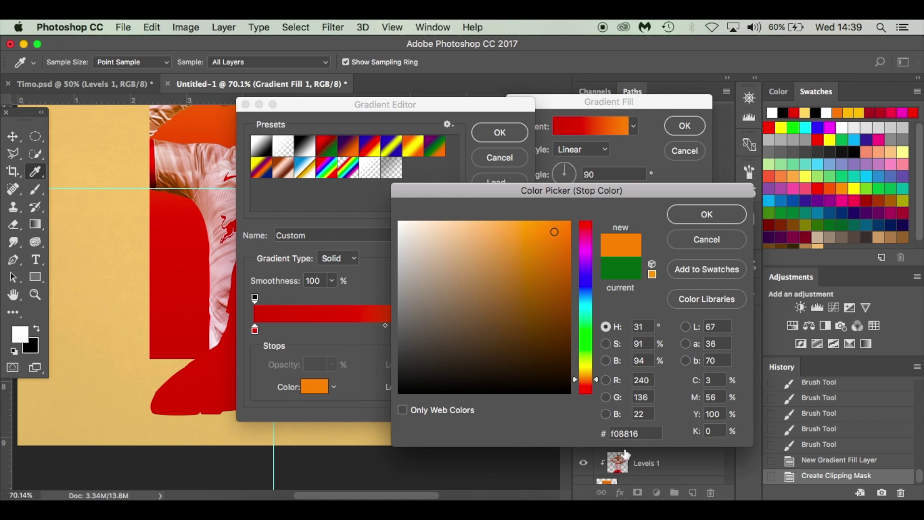
pyautogui.click(706, 215)
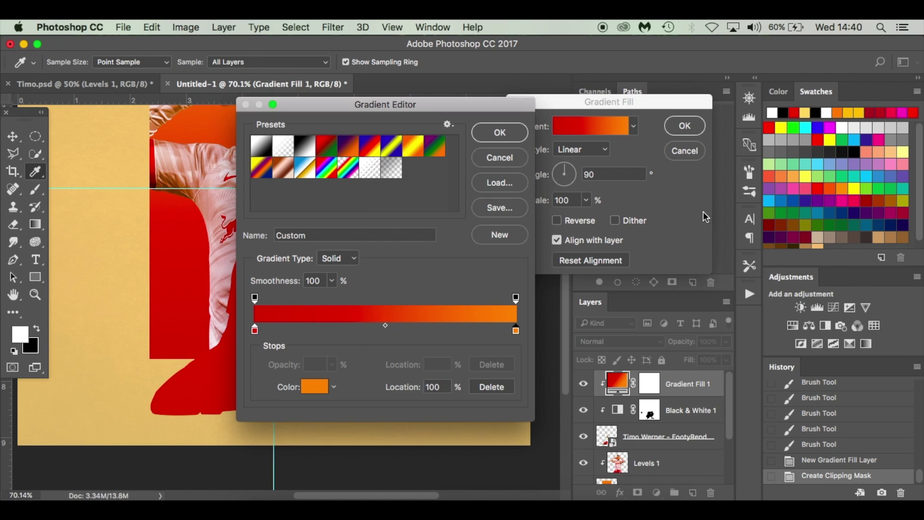
# Step: Accept the red-to-orange gradient, shift it down over the kneeling player and apply the fill
pyautogui.click(501, 132)
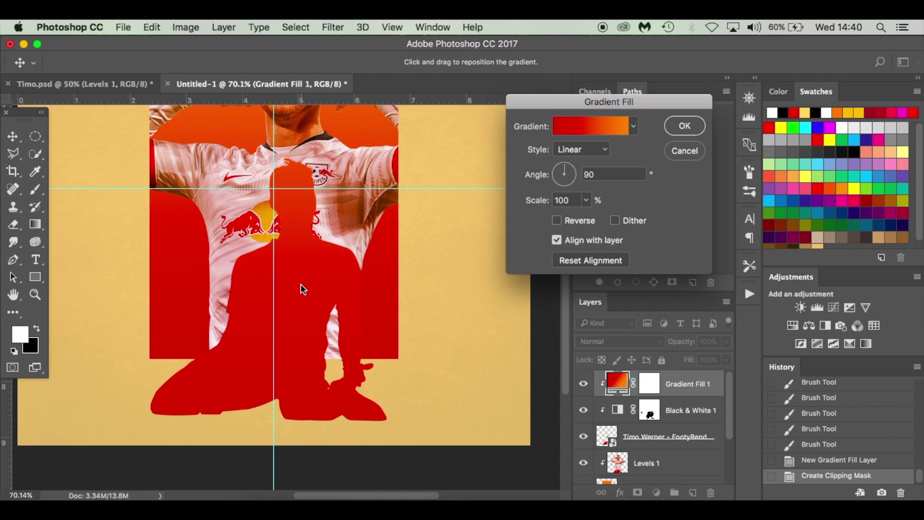
pyautogui.moveTo(301, 285); pyautogui.dragTo(301, 323)
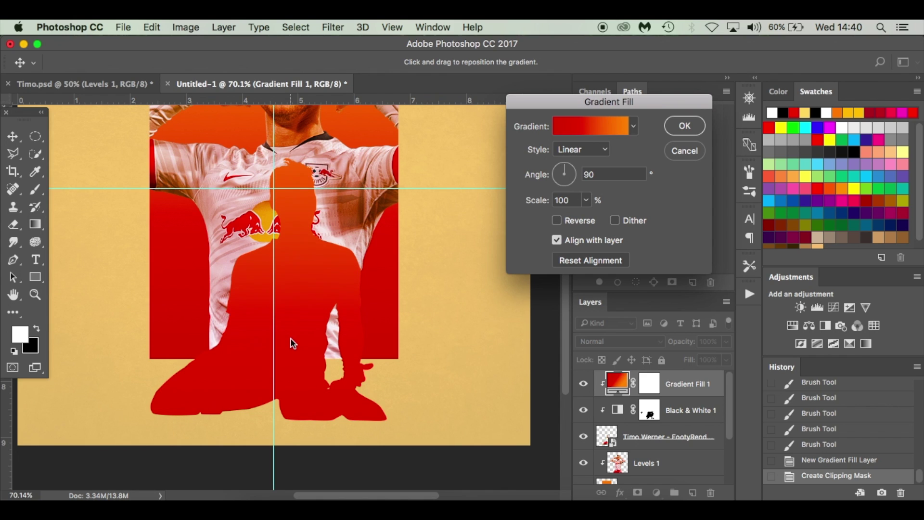
pyautogui.click(685, 127)
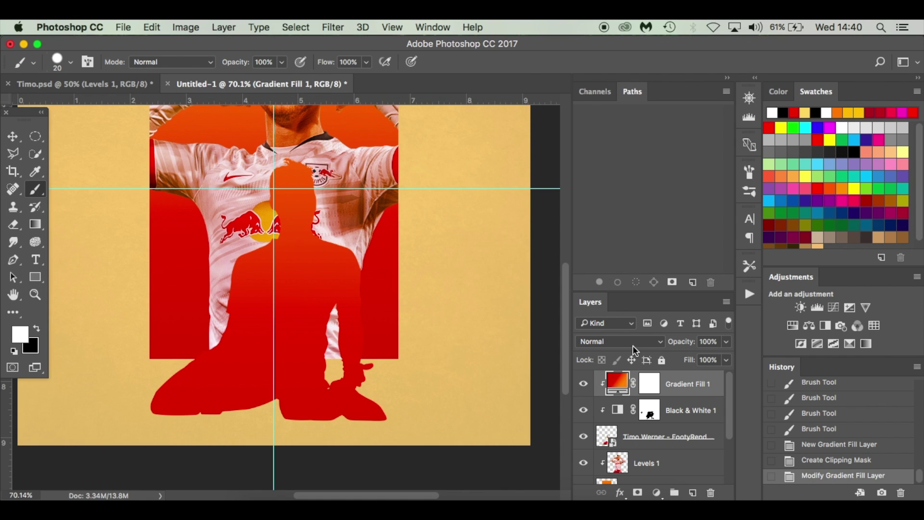
# Step: Switch to Timo.psd and check the blend mode and fill of its Gradient Fill 1 layer
pyautogui.click(110, 85)
pyautogui.moveTo(661, 428); pyautogui.dragTo(670, 435)
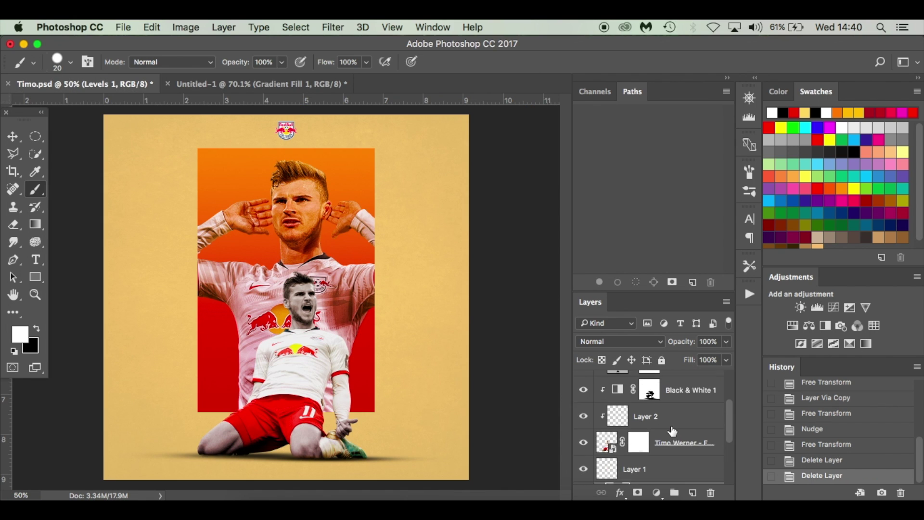
pyautogui.click(686, 410)
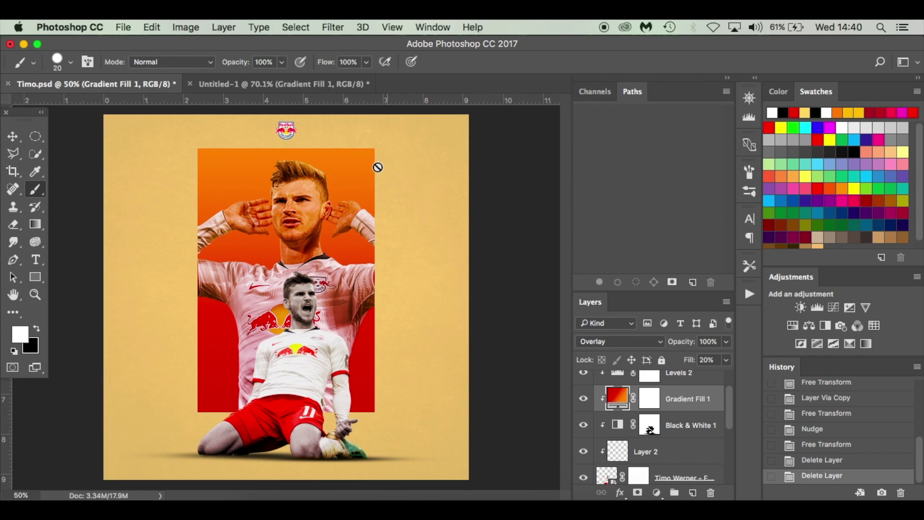
# Step: Set the kneeling player's Gradient Fill 1 layer to Overlay blending with 20% fill, matching the same layer in Timo.psd
pyautogui.click(295, 82)
pyautogui.click(602, 339)
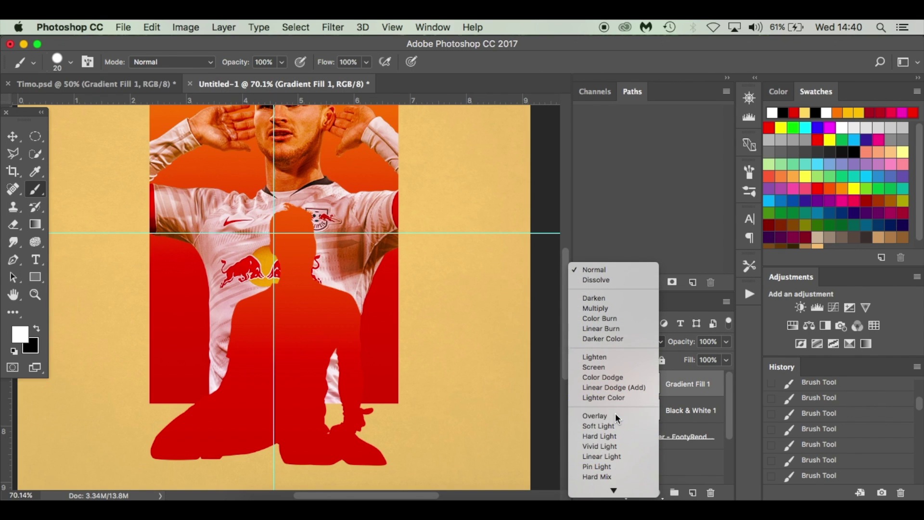
pyautogui.click(615, 414)
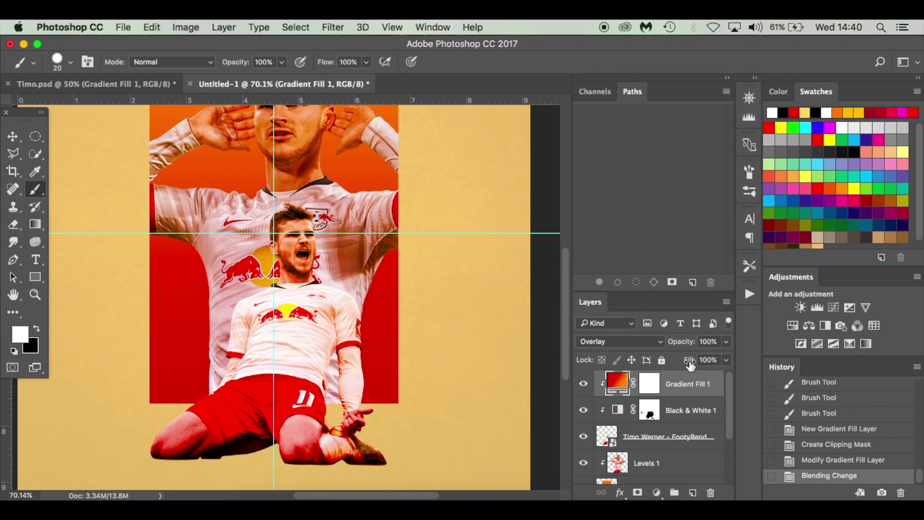
pyautogui.moveTo(690, 365); pyautogui.dragTo(668, 365)
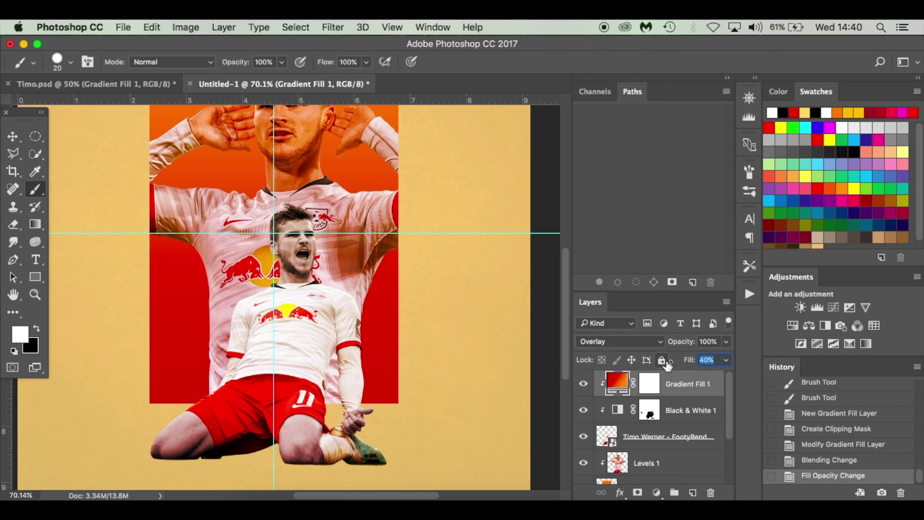
pyautogui.moveTo(667, 366); pyautogui.dragTo(659, 364)
pyautogui.click(153, 83)
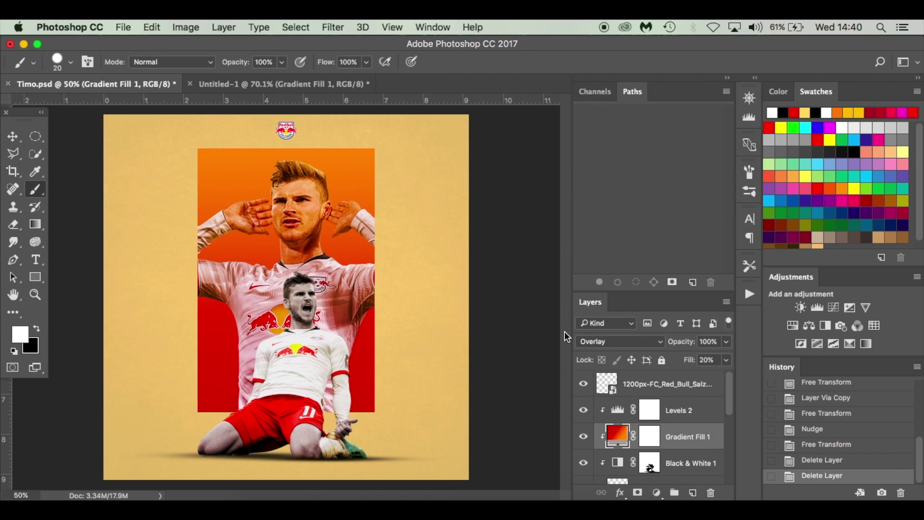
pyautogui.click(307, 84)
pyautogui.moveTo(689, 362); pyautogui.dragTo(681, 363)
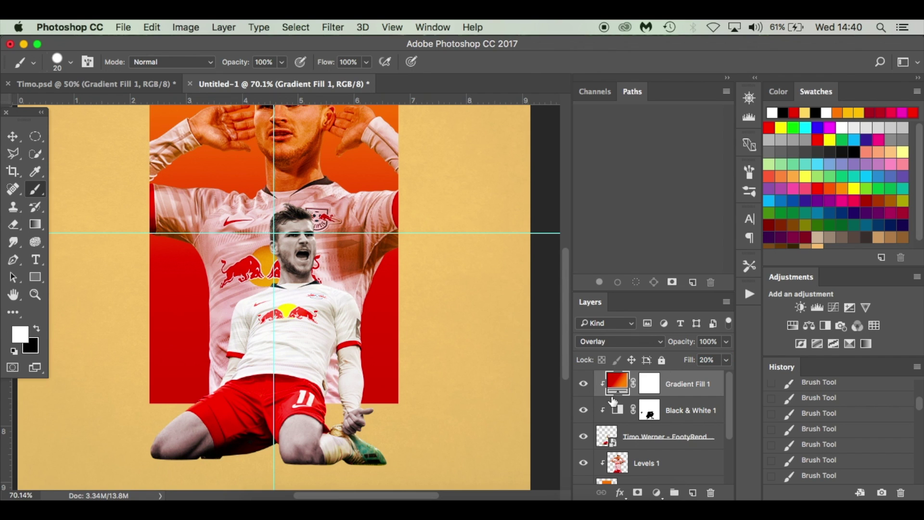
# Step: Compare the kneeling player with and without the gradient tint by toggling the Gradient Fill 1 layer's visibility
pyautogui.click(583, 384)
pyautogui.click(583, 384)
pyautogui.click(583, 385)
pyautogui.click(583, 385)
pyautogui.click(583, 385)
pyautogui.click(583, 384)
# Step: Add a new empty layer directly above Levels 1, beneath the kneeling player's layer
pyautogui.scroll(-3, 583, 384)
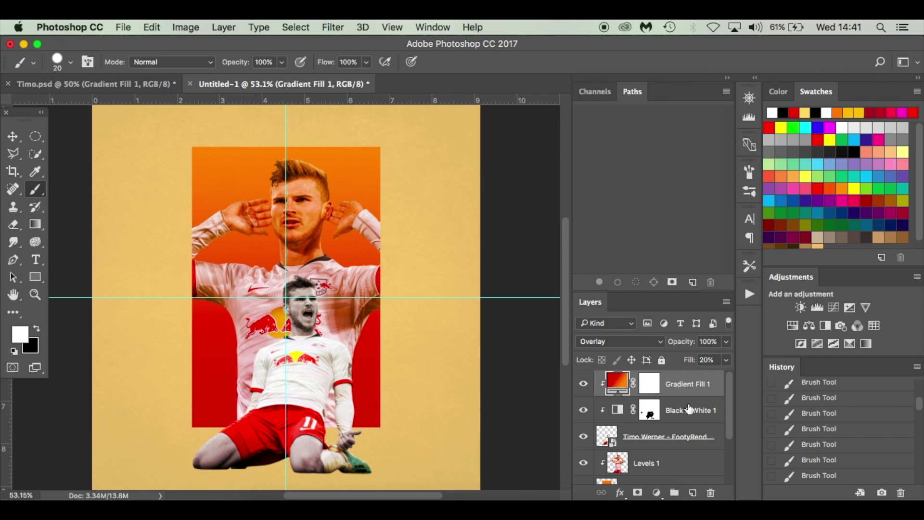
pyautogui.scroll(-3, 689, 409)
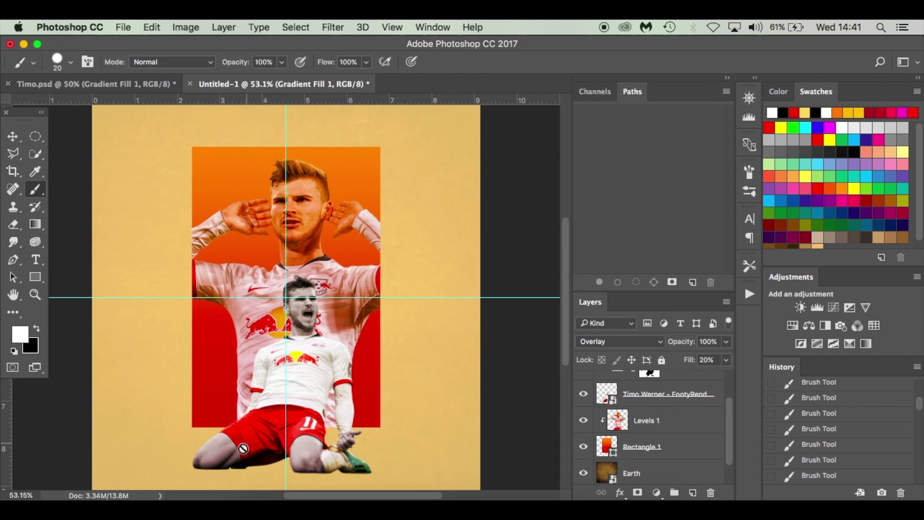
pyautogui.click(689, 428)
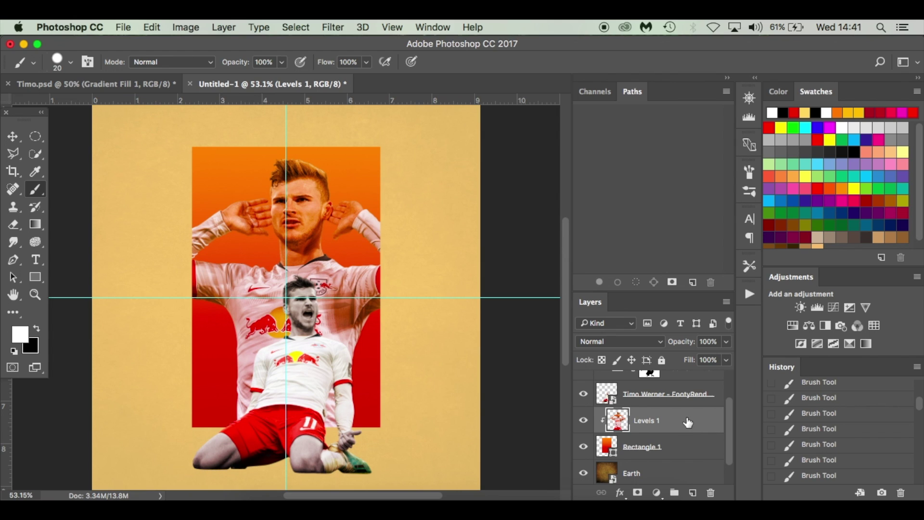
pyautogui.click(693, 492)
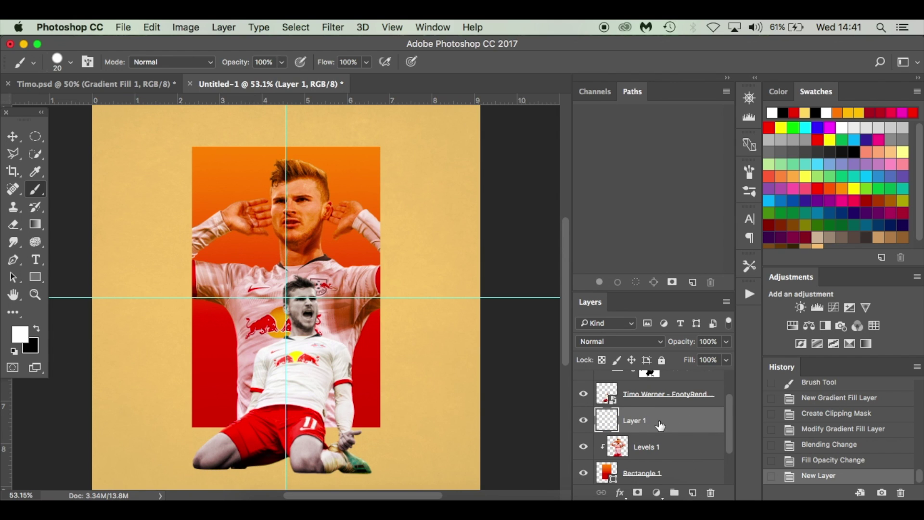
# Step: Choose a soft round brush with 0% hardness flattened into a thin horizontal ellipse
pyautogui.rightClick(428, 378)
pyautogui.click(451, 416)
pyautogui.moveTo(468, 320); pyautogui.dragTo(467, 334)
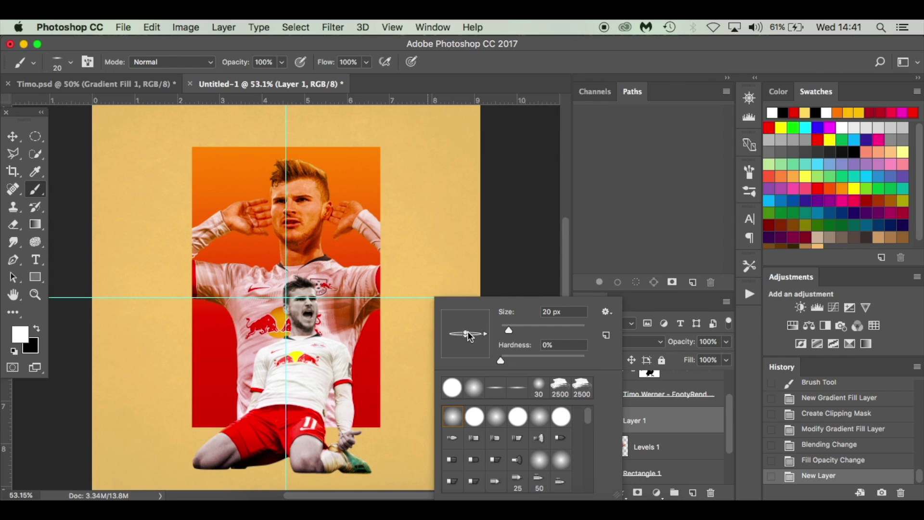
pyautogui.click(495, 388)
pyautogui.click(517, 388)
pyautogui.click(497, 390)
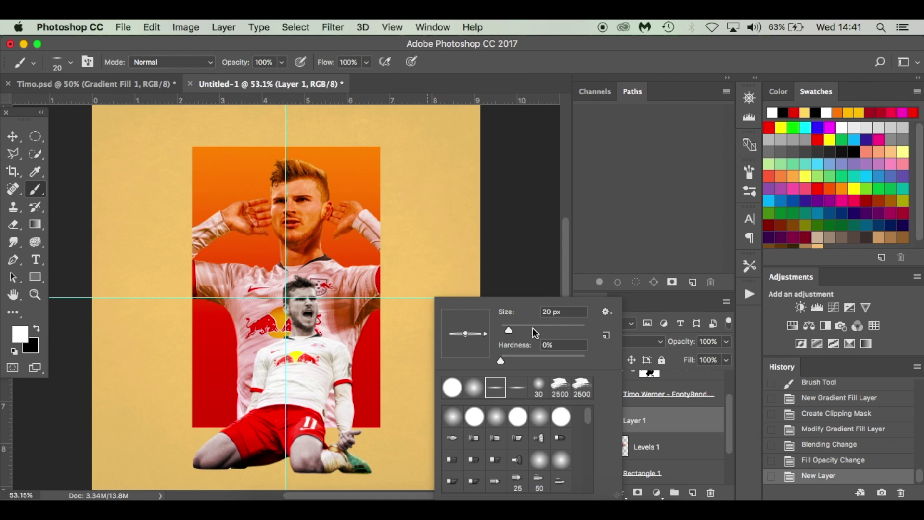
# Step: Undo the white test dab, make black the foreground colour and enlarge the flattened brush to 500 px
pyautogui.click(396, 465)
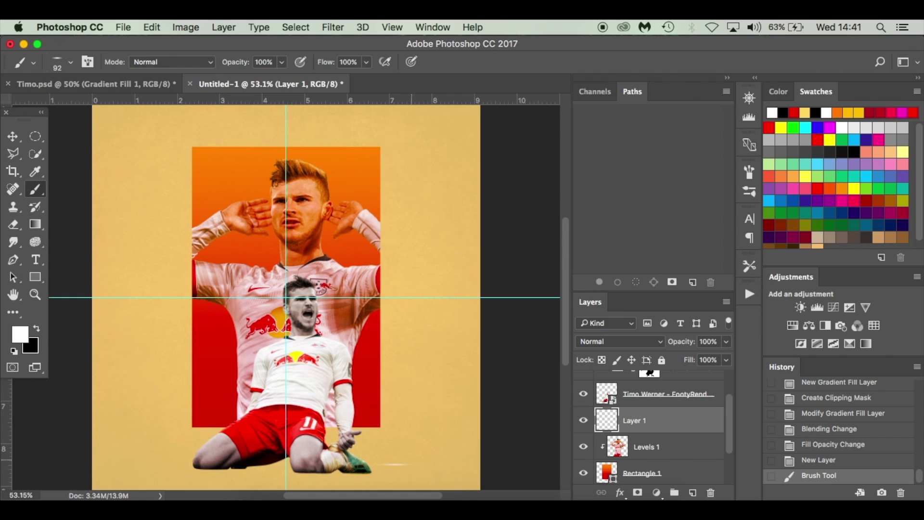
pyautogui.press('super+z')
pyautogui.press('x')
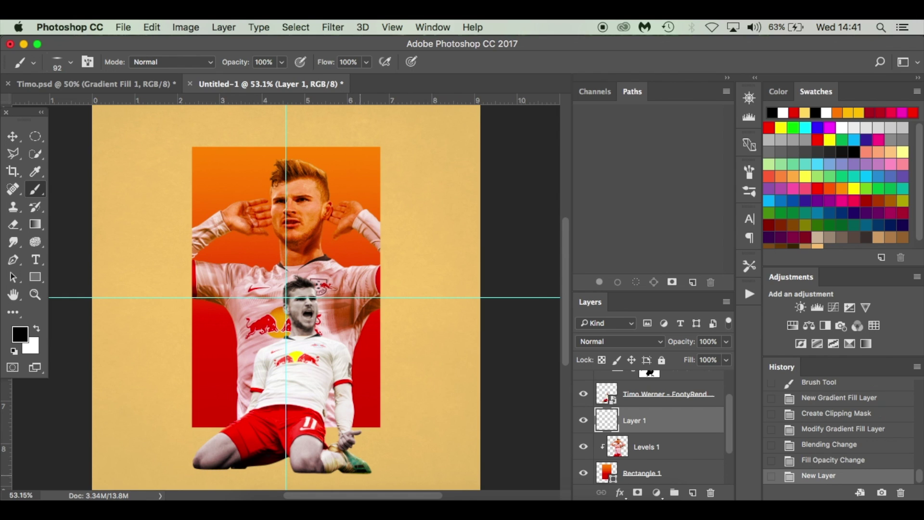
pyautogui.press(']')
pyautogui.press(']')
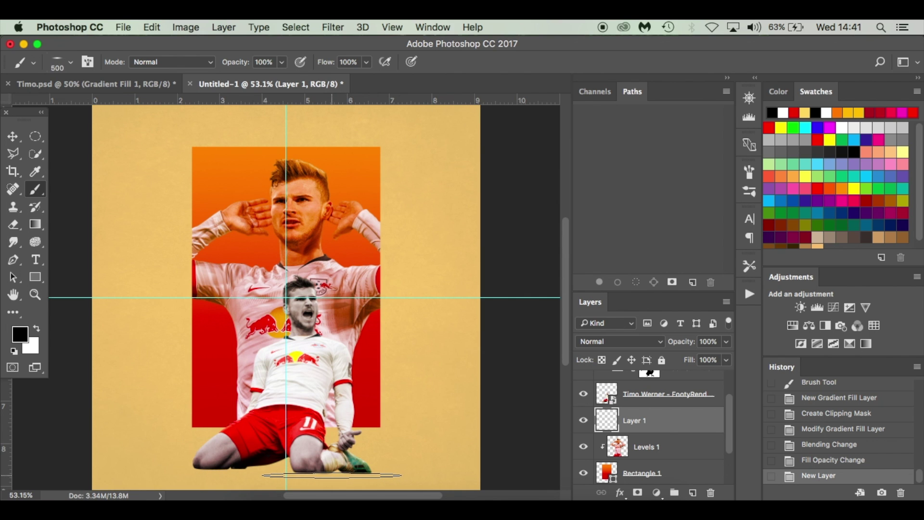
# Step: Set the flattened brush's opacity to 50% and its flow to 25%
pyautogui.scroll(5, 332, 475)
pyautogui.scroll(-8, 270, 474)
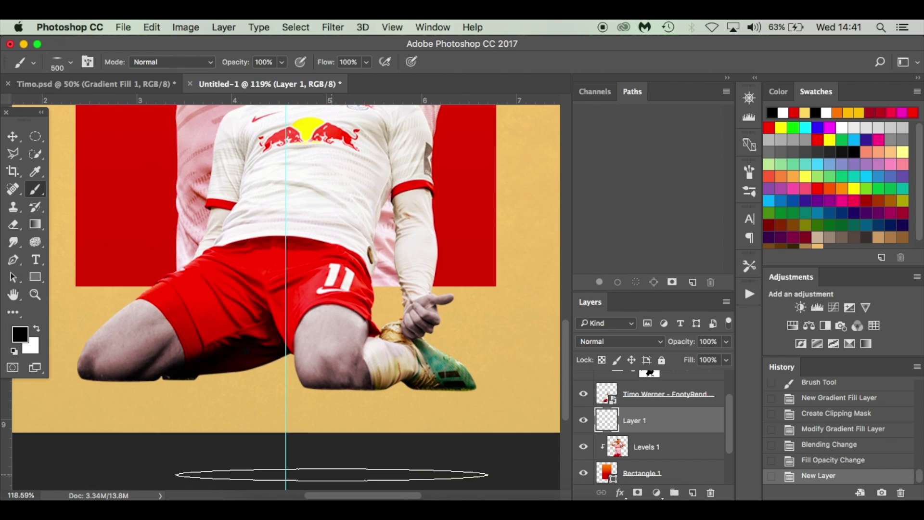
pyautogui.moveTo(235, 66); pyautogui.dragTo(205, 64)
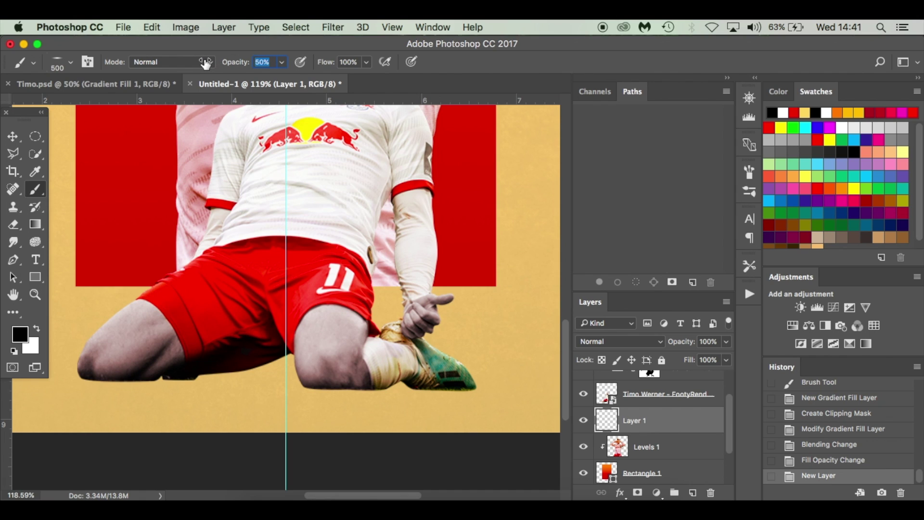
pyautogui.moveTo(325, 62); pyautogui.dragTo(282, 64)
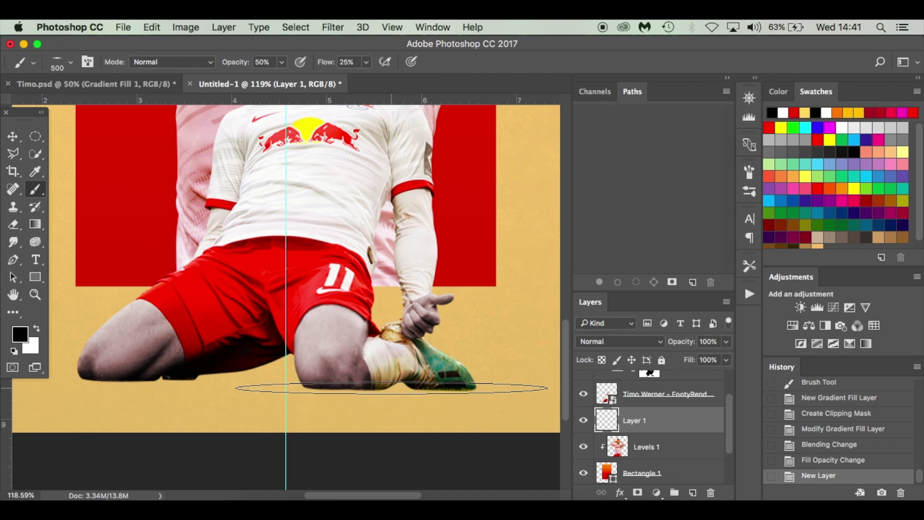
# Step: Paint a soft black ground shadow on the new layer beneath the kneeling player's knees and boot
pyautogui.click(391, 389)
pyautogui.click(391, 389)
pyautogui.click(391, 389)
pyautogui.click(391, 389)
pyautogui.click(391, 389)
pyautogui.click(391, 389)
pyautogui.click(391, 389)
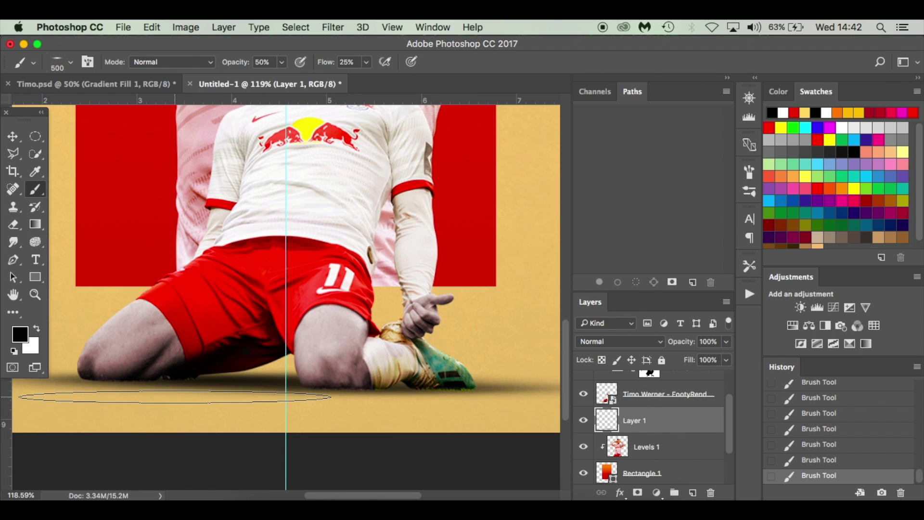
# Step: Rename the painted shadow layer as Shadow
pyautogui.doubleClick(644, 421)
pyautogui.write('Shadow')
pyautogui.press('Return')
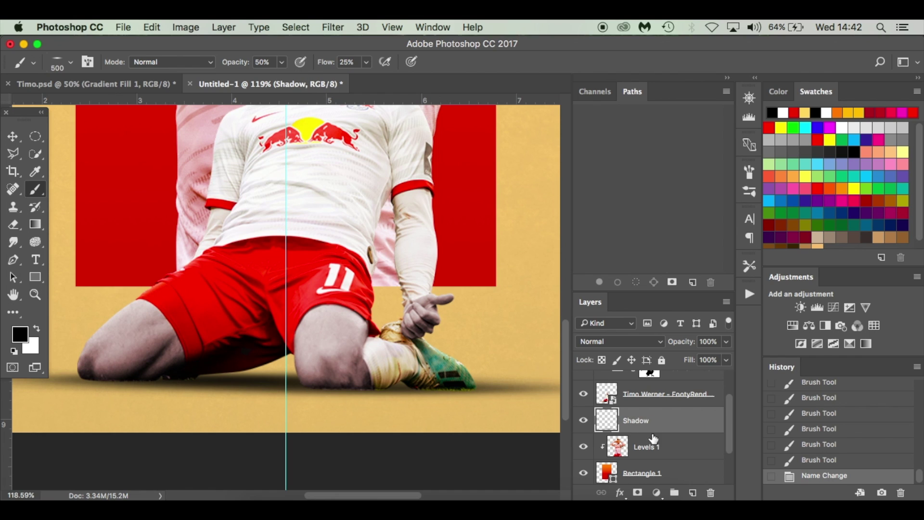
# Step: Add a layer mask to the kneeling player's layer and switch to a soft round brush of 62 px
pyautogui.click(684, 396)
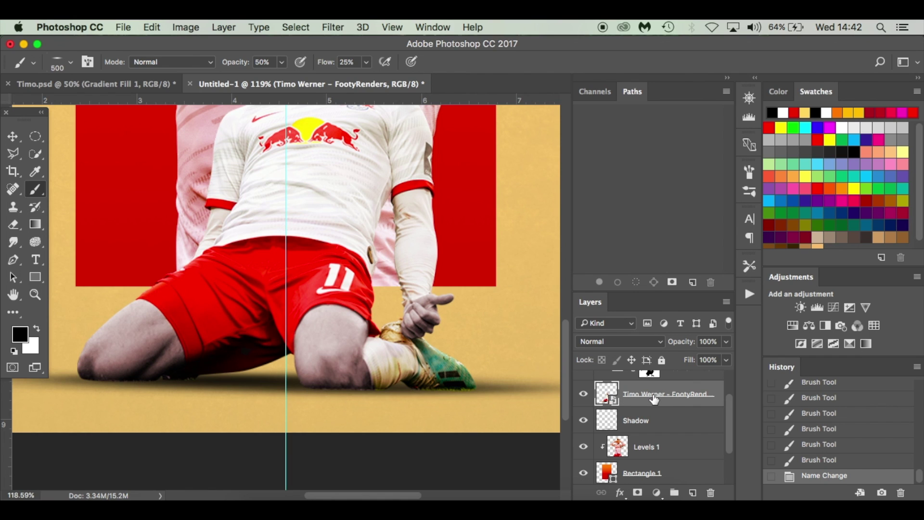
pyautogui.click(639, 493)
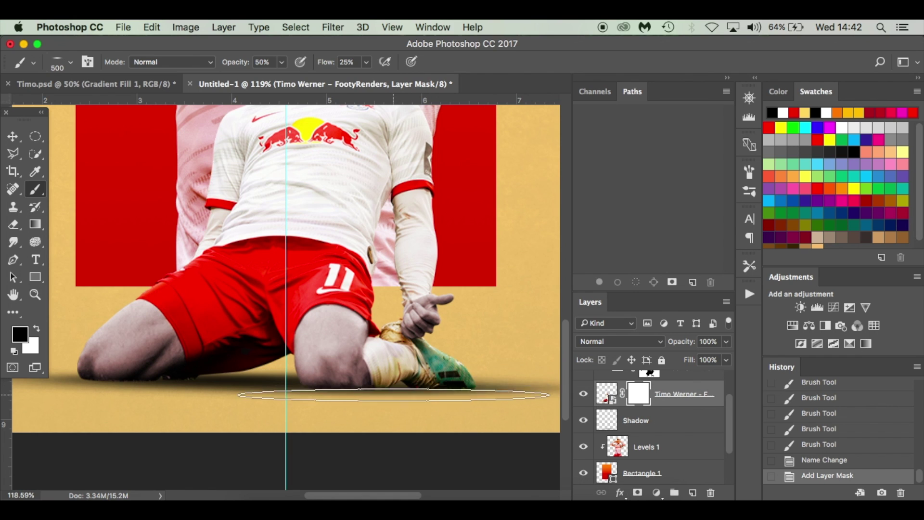
pyautogui.rightClick(399, 396)
pyautogui.click(419, 418)
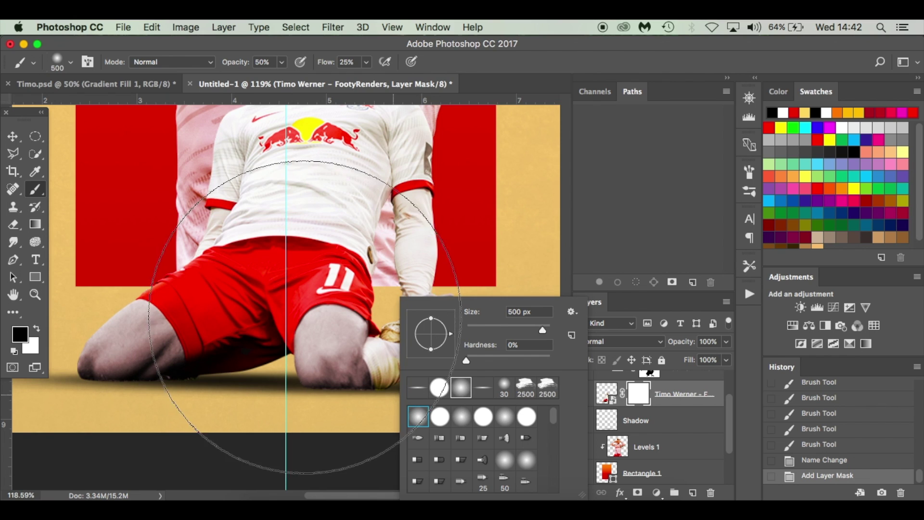
pyautogui.click(492, 329)
pyautogui.click(351, 419)
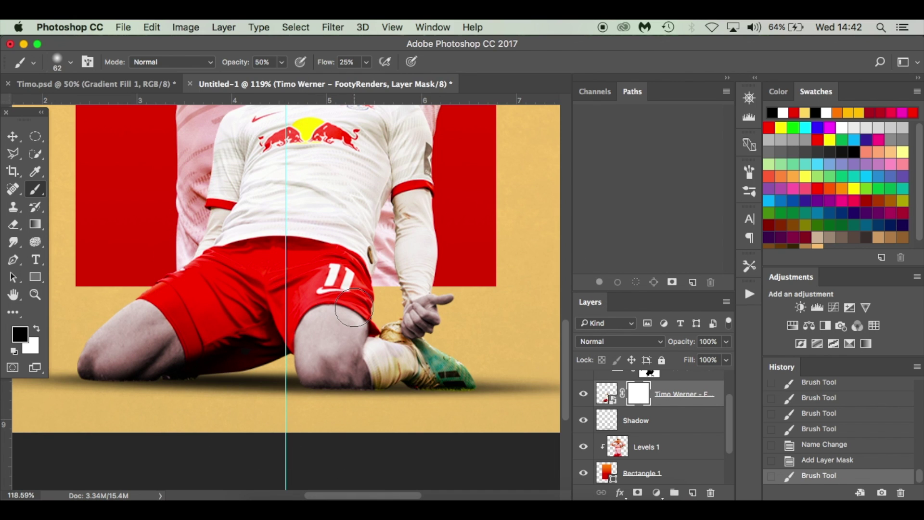
# Step: Set the mask brush's flow to 11% and reduce its size to 9 px for close work along the knee
pyautogui.moveTo(325, 68); pyautogui.dragTo(317, 67)
pyautogui.scroll(3, 417, 445)
pyautogui.press('[')
pyautogui.press('[')
pyautogui.press('[')
pyautogui.press('[')
pyautogui.press('[')
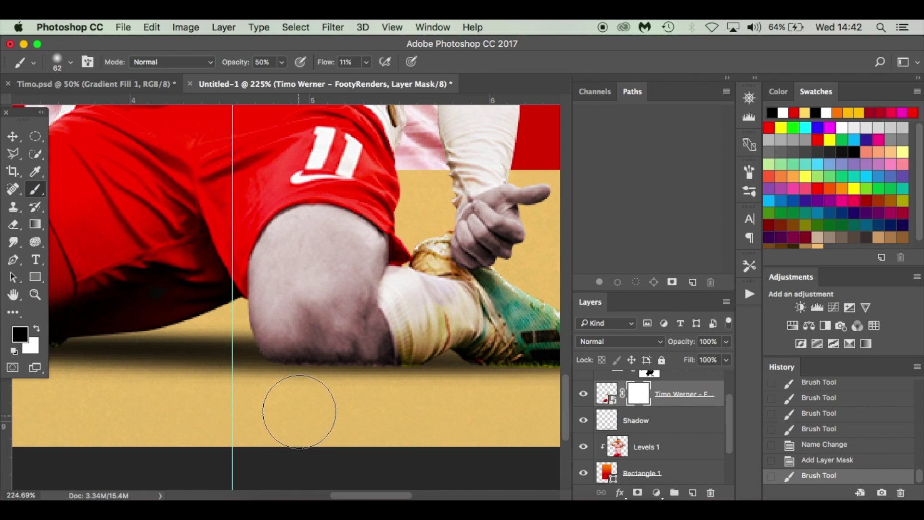
pyautogui.press('[')
pyautogui.press('[')
pyautogui.press('[')
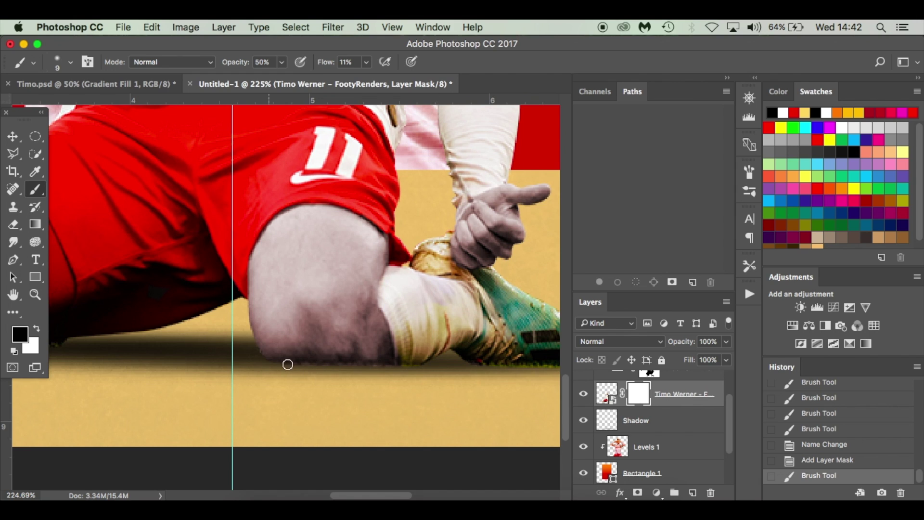
# Step: Paint black on the player's mask to fade the grassy lower edge of the front knee, sock and green boot
pyautogui.moveTo(367, 366); pyautogui.dragTo(337, 365)
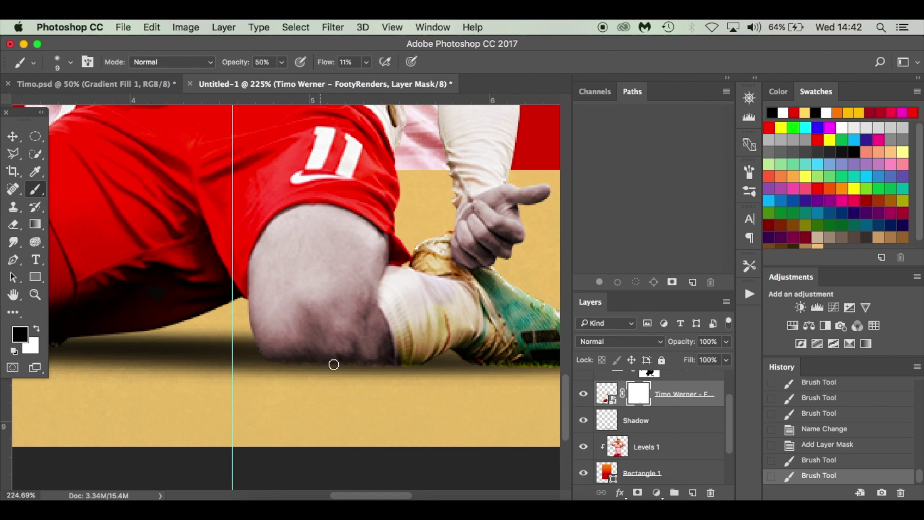
pyautogui.moveTo(427, 365); pyautogui.dragTo(387, 366)
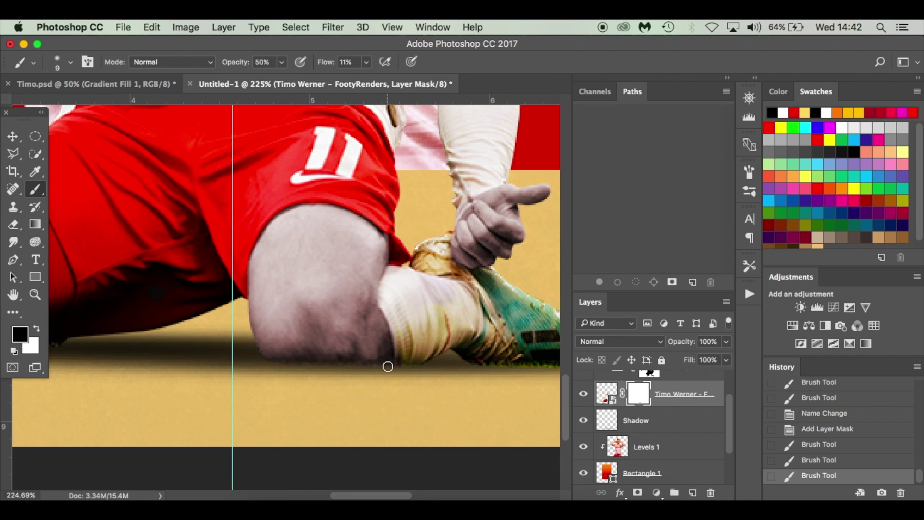
pyautogui.hscroll(3, 412, 374)
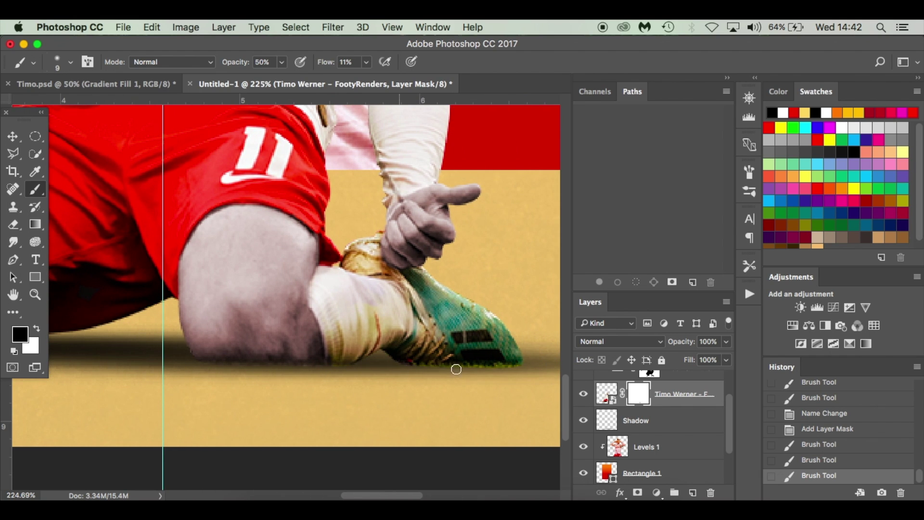
pyautogui.moveTo(475, 368); pyautogui.dragTo(508, 367)
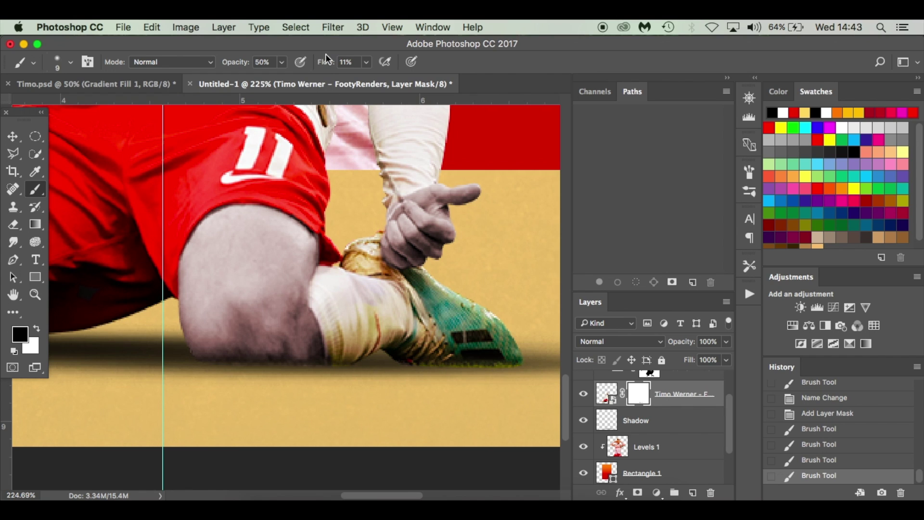
# Step: Raise the brush flow to 30% and opacity to 100%, and mask out the remaining grass beneath the green boot
pyautogui.moveTo(326, 61); pyautogui.dragTo(352, 65)
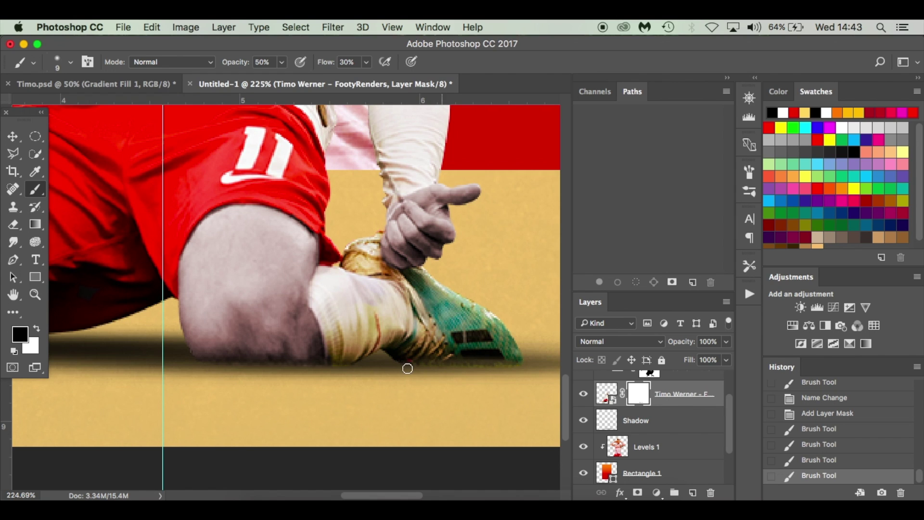
pyautogui.moveTo(484, 369); pyautogui.dragTo(436, 367)
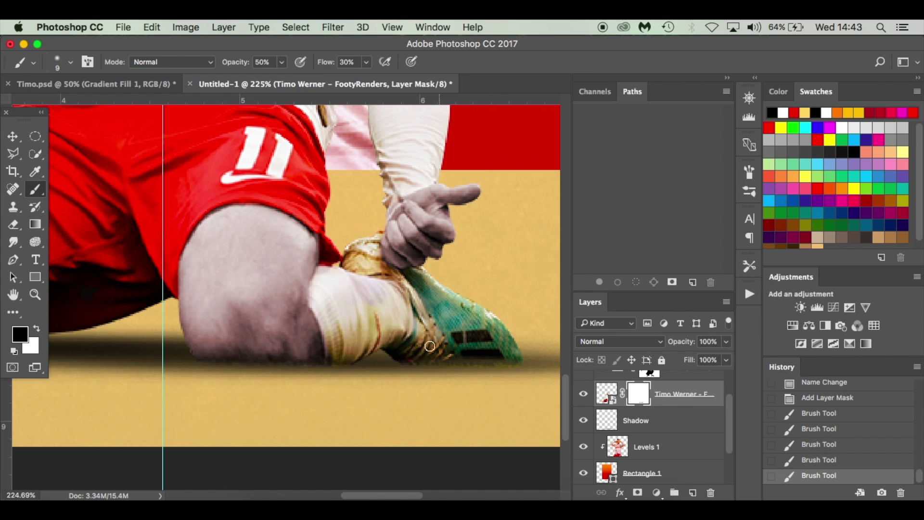
pyautogui.moveTo(237, 59); pyautogui.dragTo(461, 133)
pyautogui.moveTo(518, 367); pyautogui.dragTo(433, 373)
# Step: Mask away the rough lower edge of the player's other knee so it blends into the shadow
pyautogui.hscroll(-10, 336, 379)
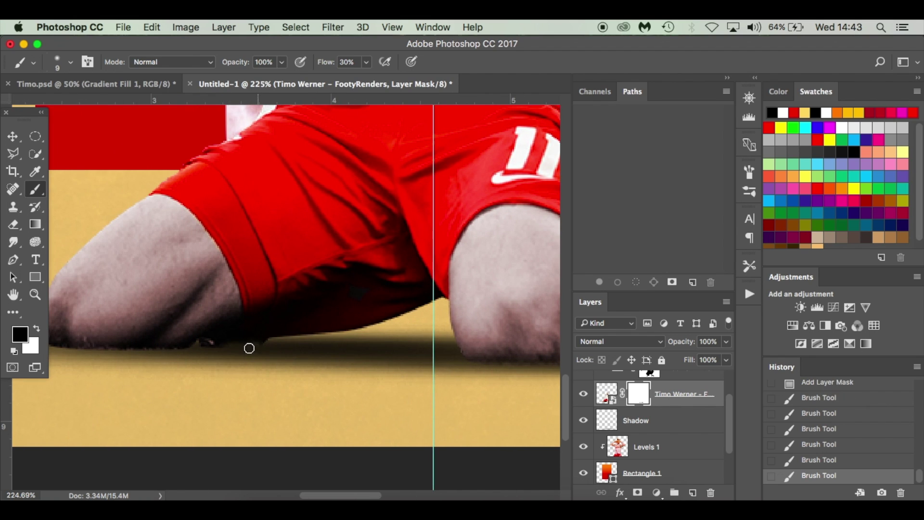
pyautogui.moveTo(95, 347); pyautogui.dragTo(187, 353)
pyautogui.hscroll(-4, 188, 353)
pyautogui.moveTo(118, 349); pyautogui.dragTo(229, 354)
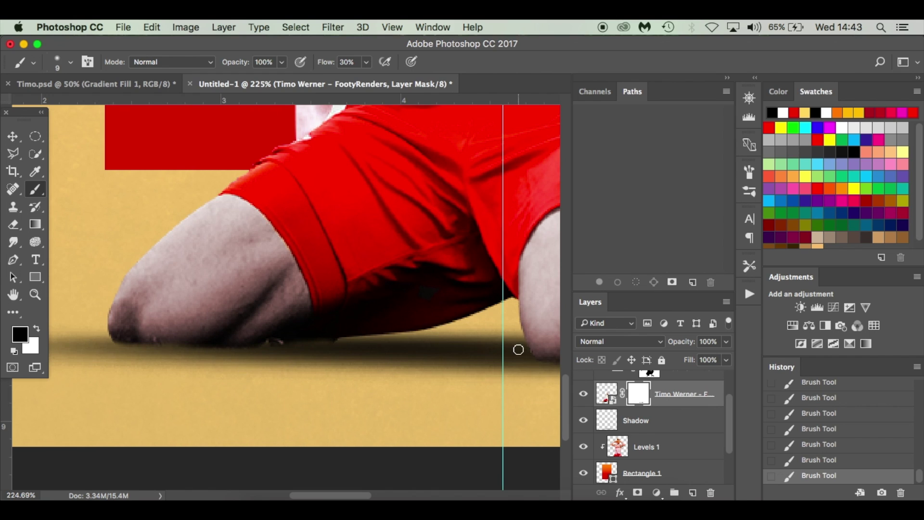
# Step: Select the Shadow layer and set the brush to 20 px with 5% flow for work along the knees and boot
pyautogui.click(679, 421)
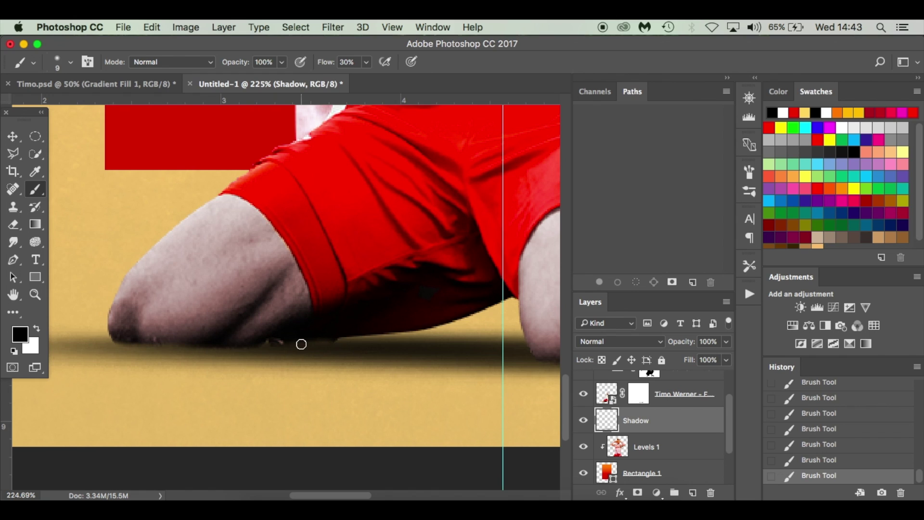
pyautogui.press(']')
pyautogui.press(']')
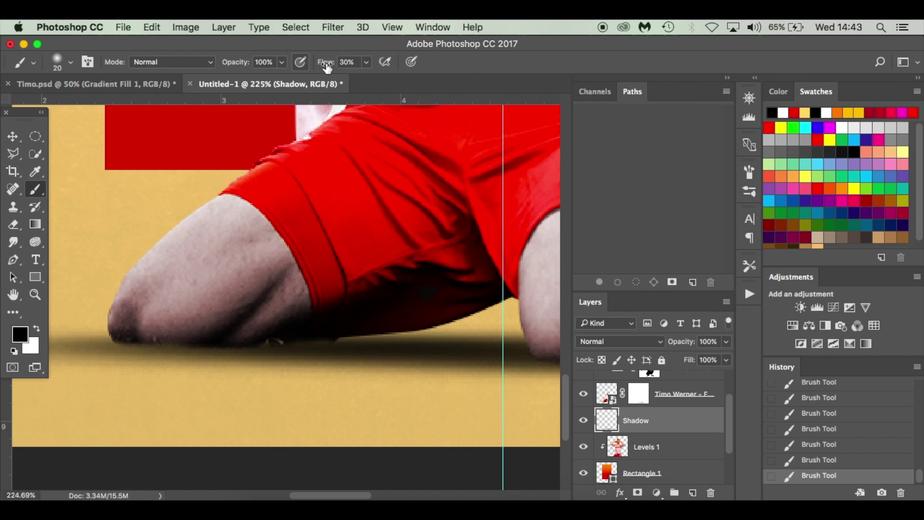
pyautogui.moveTo(326, 66); pyautogui.dragTo(310, 66)
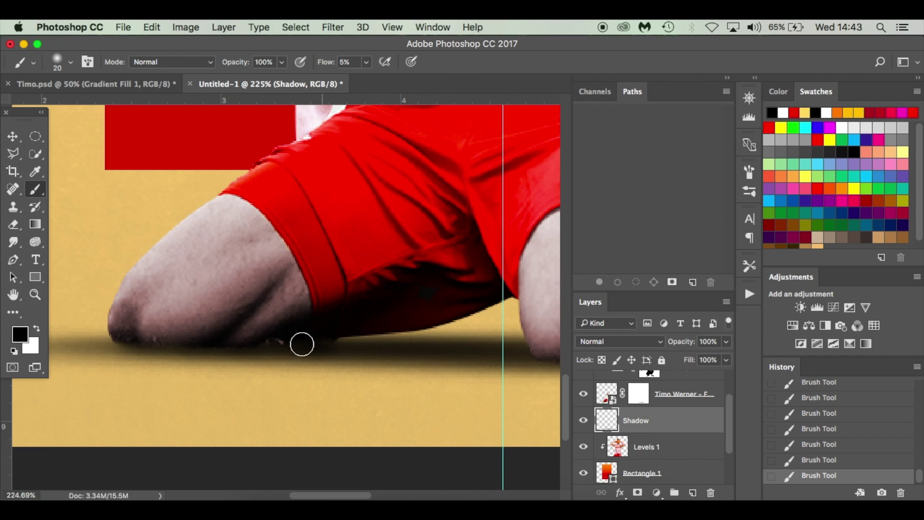
pyautogui.hscroll(10, 167, 341)
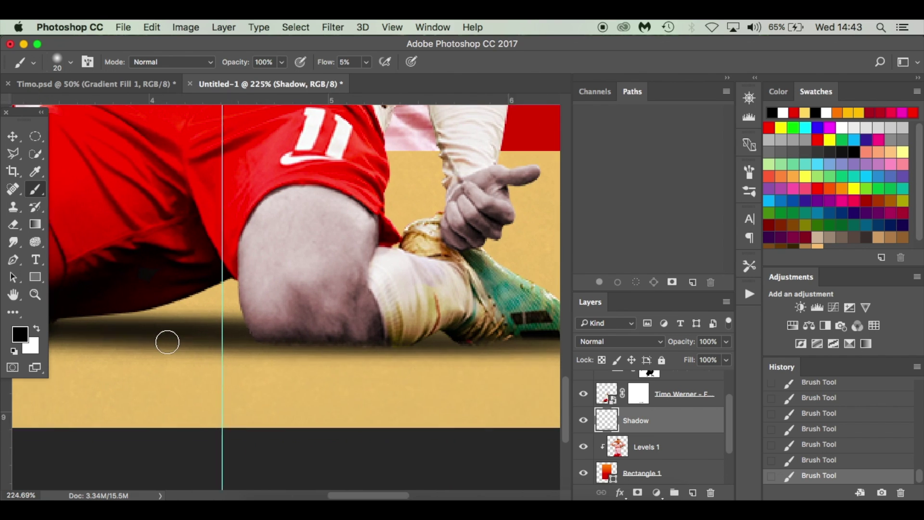
pyautogui.hscroll(1, 167, 341)
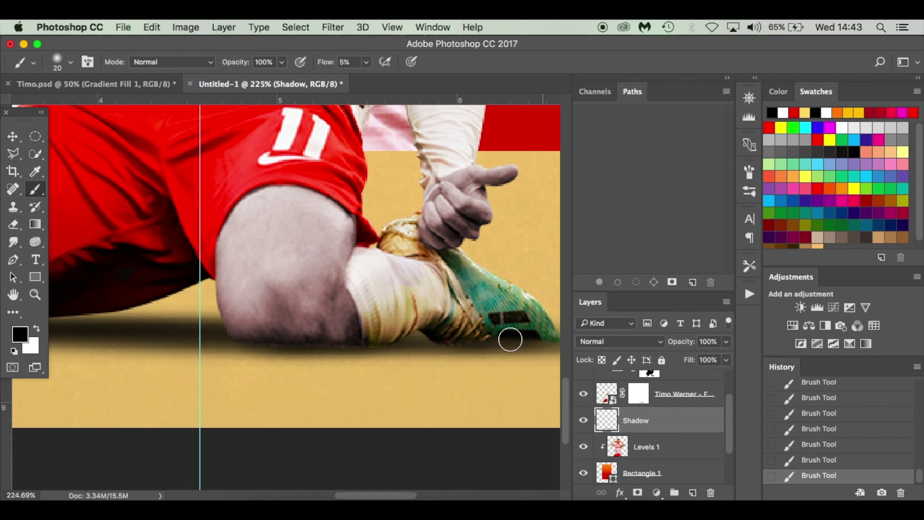
pyautogui.hscroll(1, 510, 340)
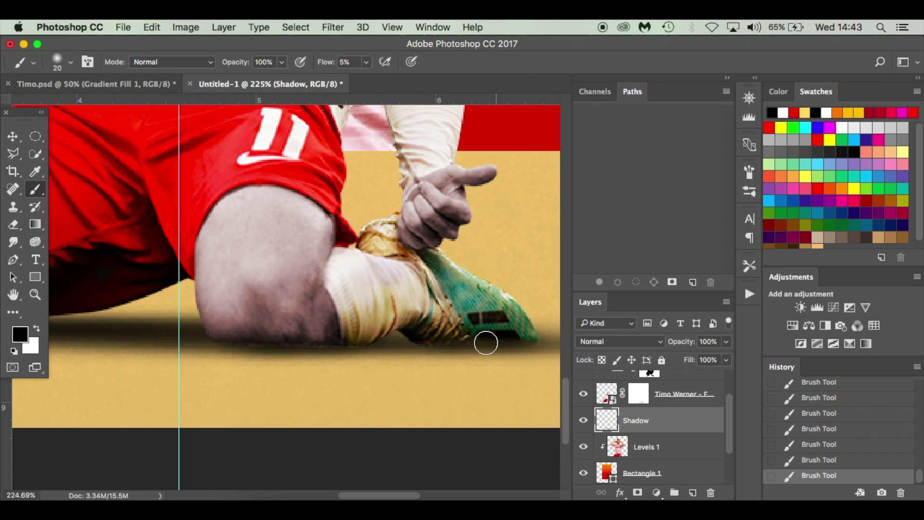
# Step: Target the kneeling player's layer mask with white, and review the leg and shadow blending up close and across the whole poster
pyautogui.click(639, 394)
pyautogui.press('x')
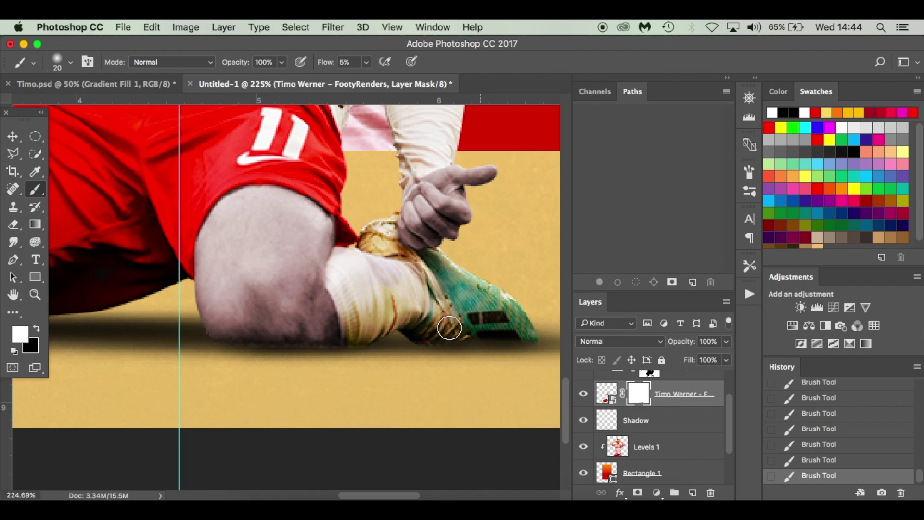
pyautogui.press('super+0')
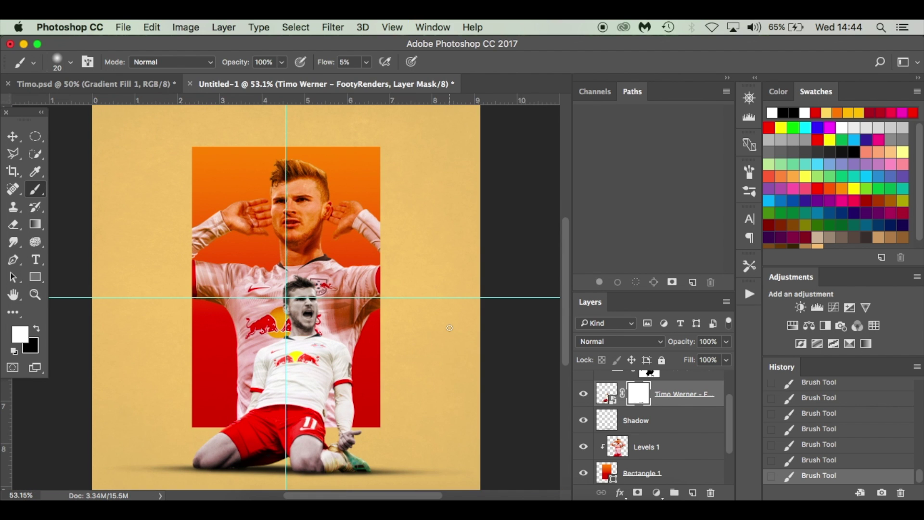
pyautogui.scroll(3, 347, 408)
pyautogui.scroll(-5, 347, 409)
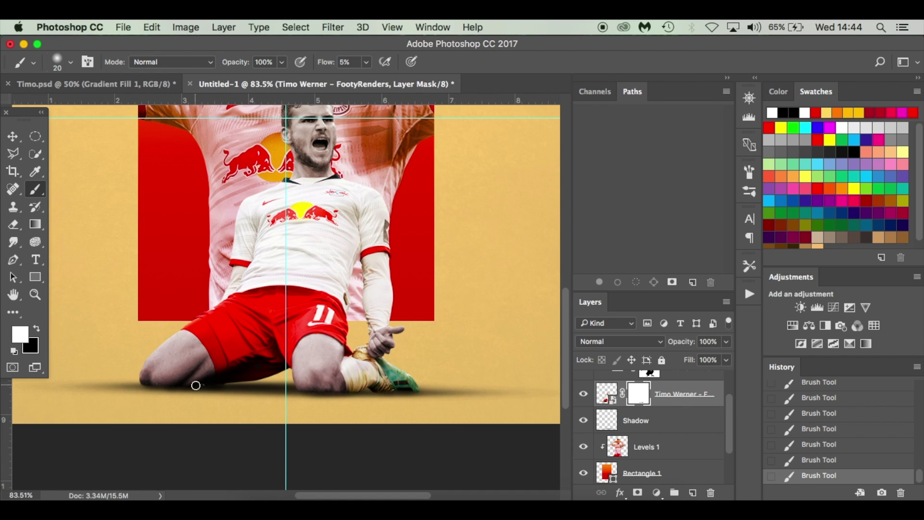
pyautogui.press('super+0')
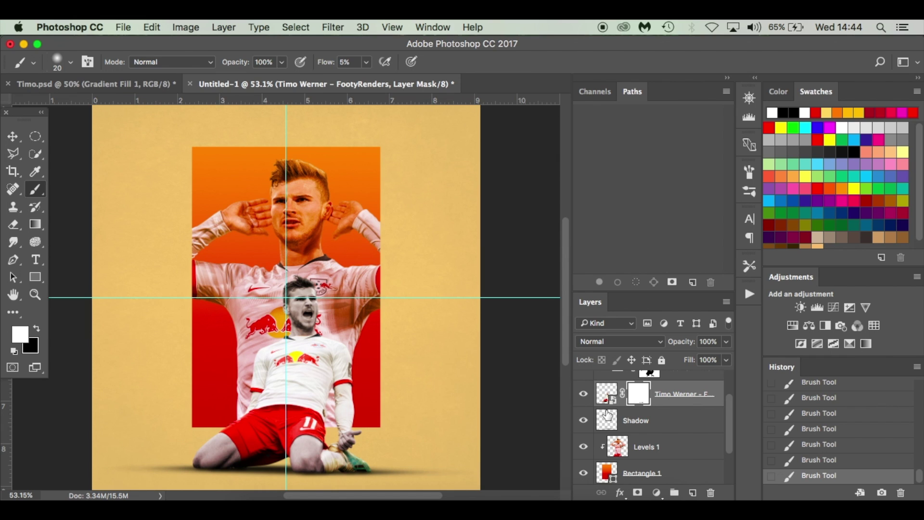
# Step: Check which layers sit above the gradient fill in the Timo.psd reference document, and return to the poster
pyautogui.rightClick(117, 79)
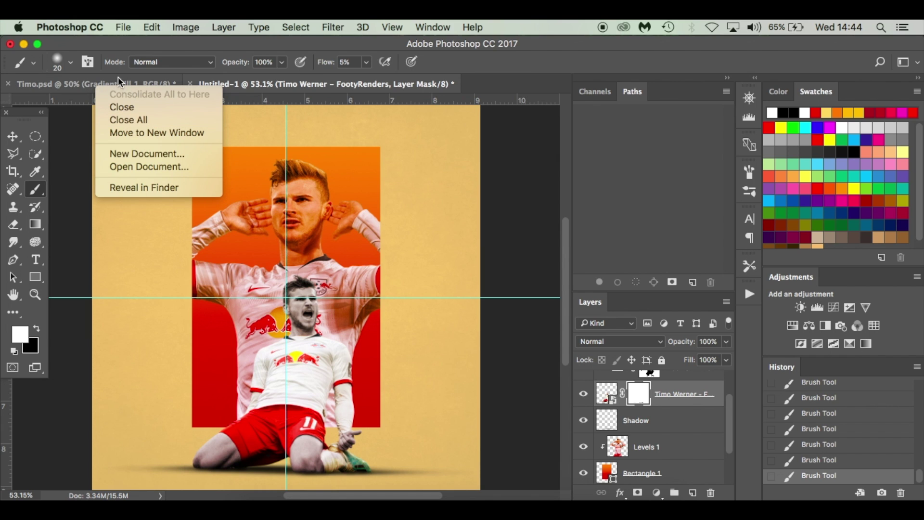
pyautogui.press('Escape')
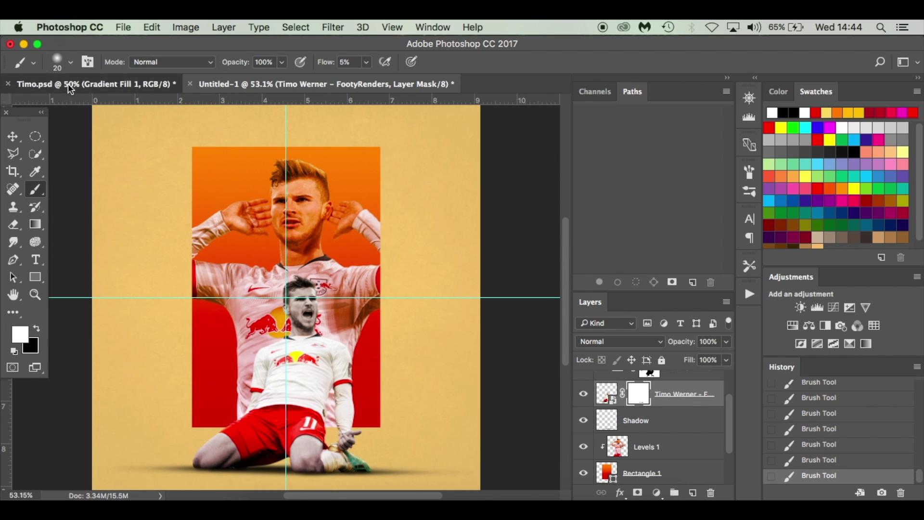
pyautogui.click(68, 83)
pyautogui.scroll(1, 651, 424)
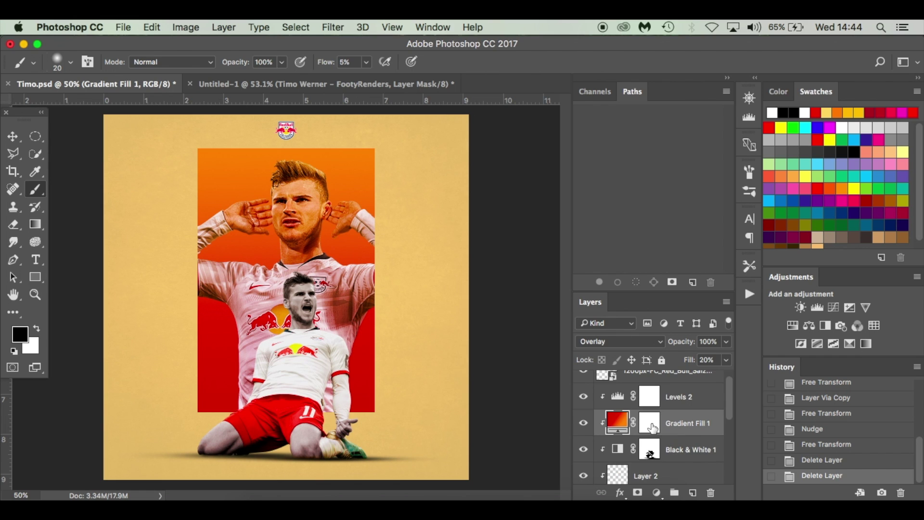
pyautogui.click(325, 84)
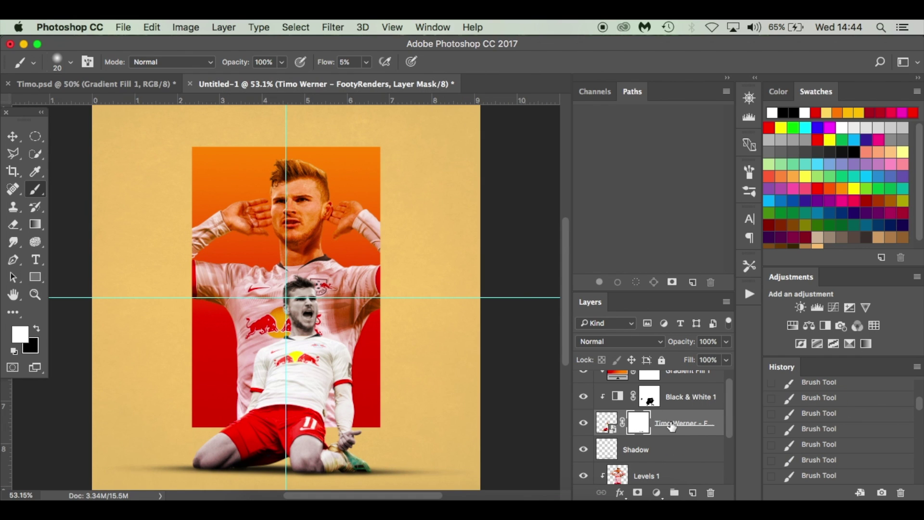
# Step: Add a Levels adjustment layer above Gradient Fill 1 and clip it to the kneeling player
pyautogui.scroll(1, 674, 423)
pyautogui.click(698, 393)
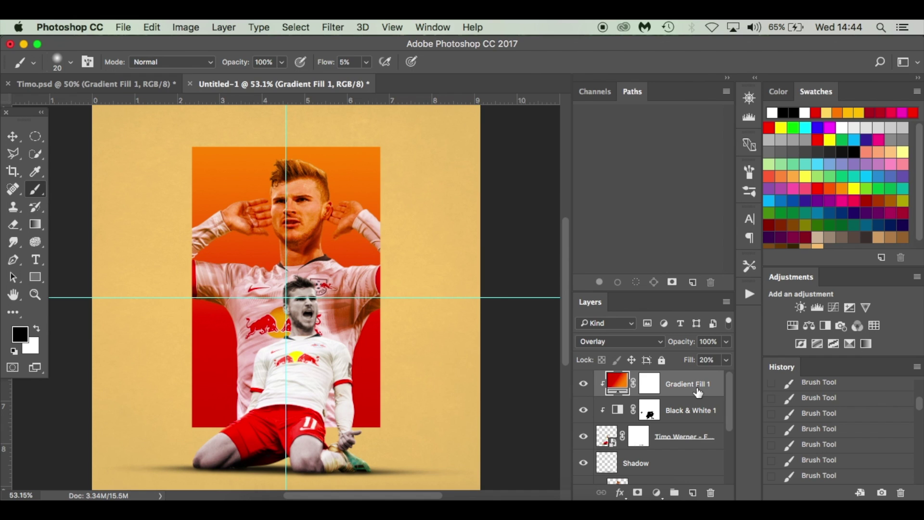
pyautogui.click(656, 493)
pyautogui.click(694, 288)
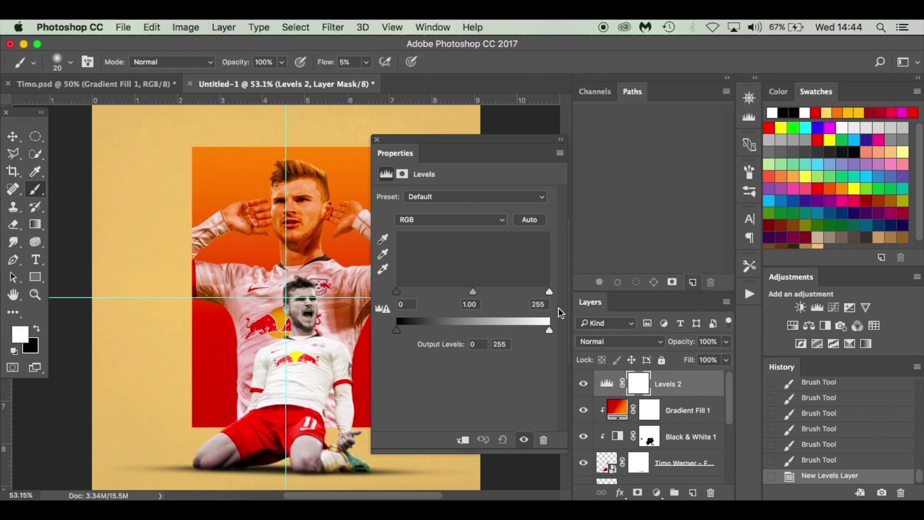
pyautogui.click(465, 443)
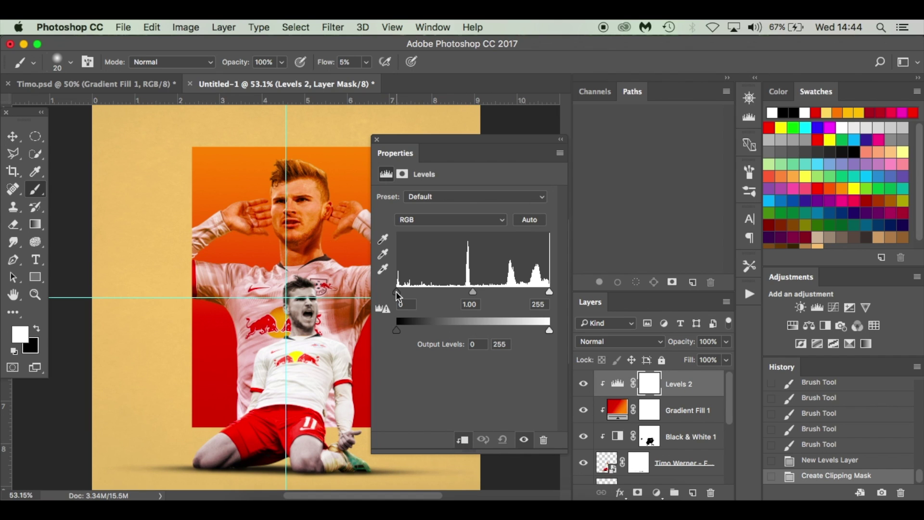
# Step: Set the Levels black input to 20 and white input to 246, and compare the player with and without the adjustment
pyautogui.moveTo(399, 295); pyautogui.dragTo(410, 295)
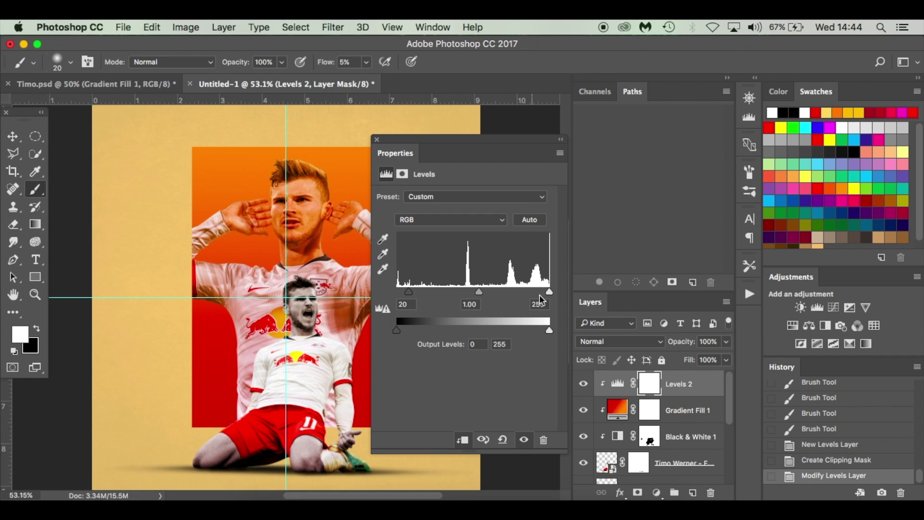
pyautogui.moveTo(547, 289); pyautogui.dragTo(544, 287)
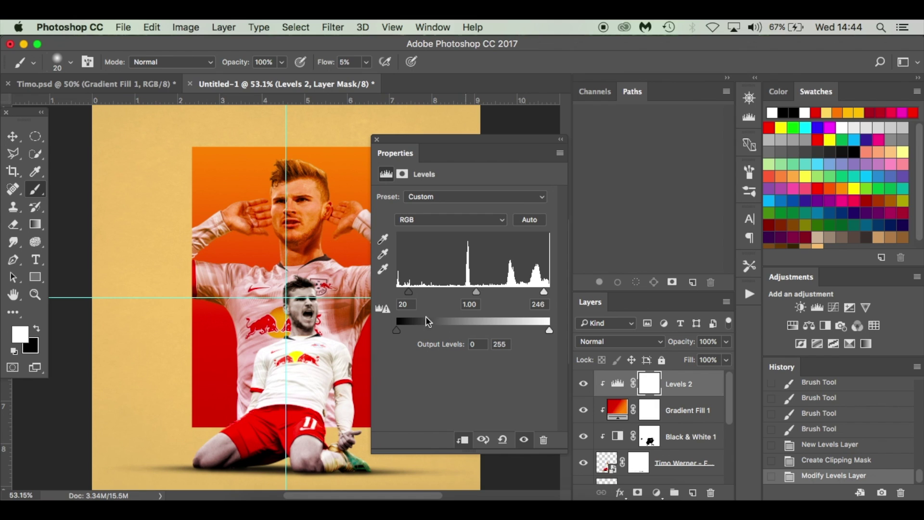
pyautogui.moveTo(399, 330); pyautogui.dragTo(381, 326)
pyautogui.moveTo(550, 332)
pyautogui.mouseDown()
pyautogui.moveTo(533, 330)
pyautogui.moveTo(552, 329)
pyautogui.mouseUp()
pyautogui.click(525, 440)
pyautogui.click(526, 441)
pyautogui.click(377, 140)
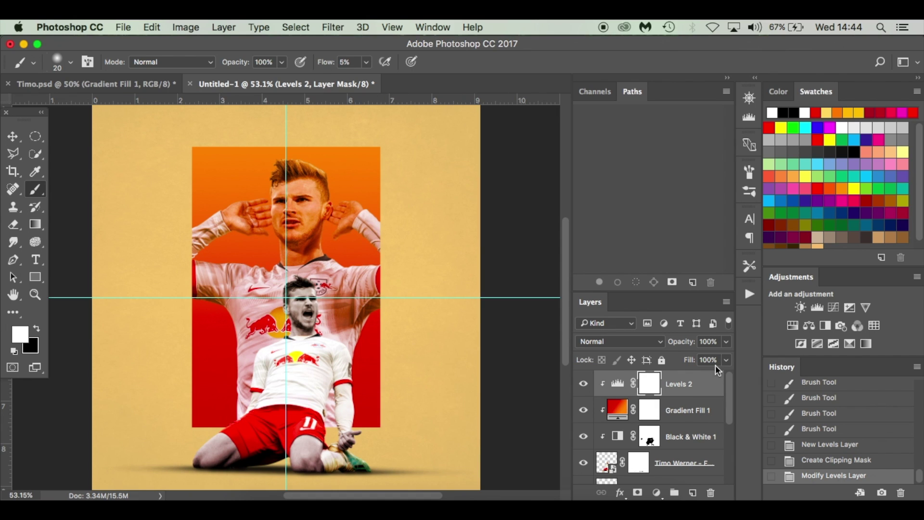
# Step: Place the FC Red Bull Salzburg logo file from Finder, scale it to about 1.7%, and centre it above the gradient rectangle
pyautogui.click(264, 501)
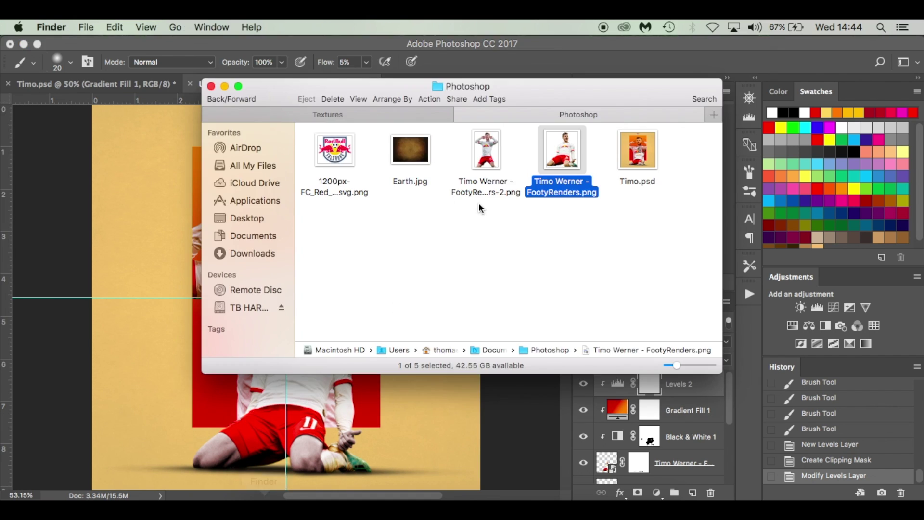
pyautogui.moveTo(335, 150); pyautogui.dragTo(171, 196)
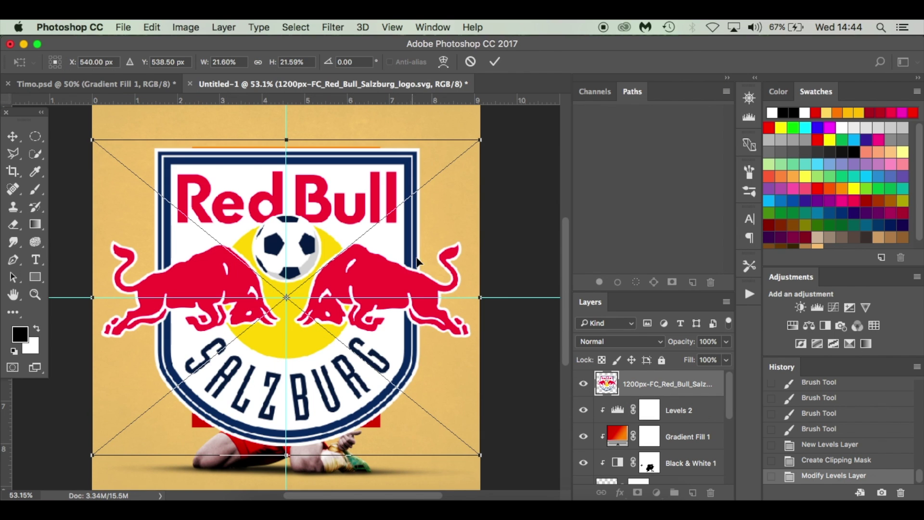
pyautogui.moveTo(482, 458); pyautogui.dragTo(299, 109)
pyautogui.moveTo(312, 148); pyautogui.dragTo(303, 138)
pyautogui.press('Left')
pyautogui.press('Left')
pyautogui.press('Up')
pyautogui.press('Up')
pyautogui.press('Up')
pyautogui.press('Up')
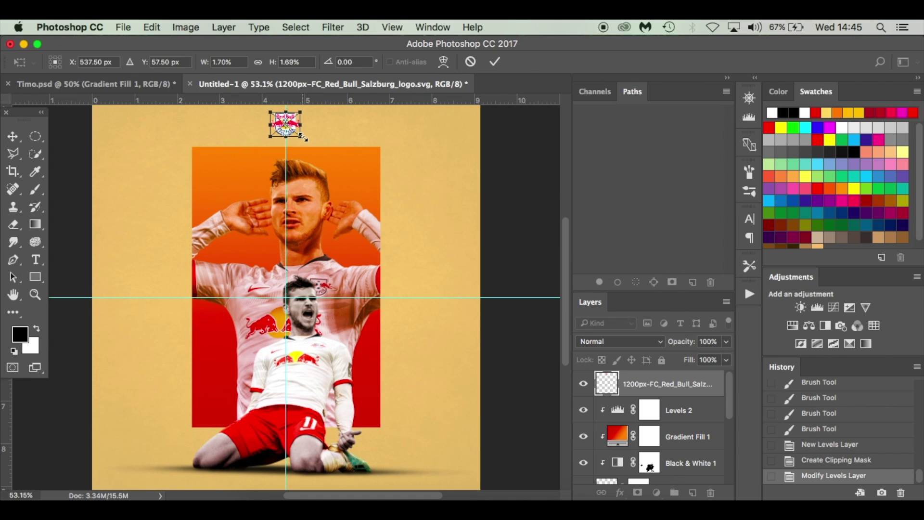
pyautogui.press('Return')
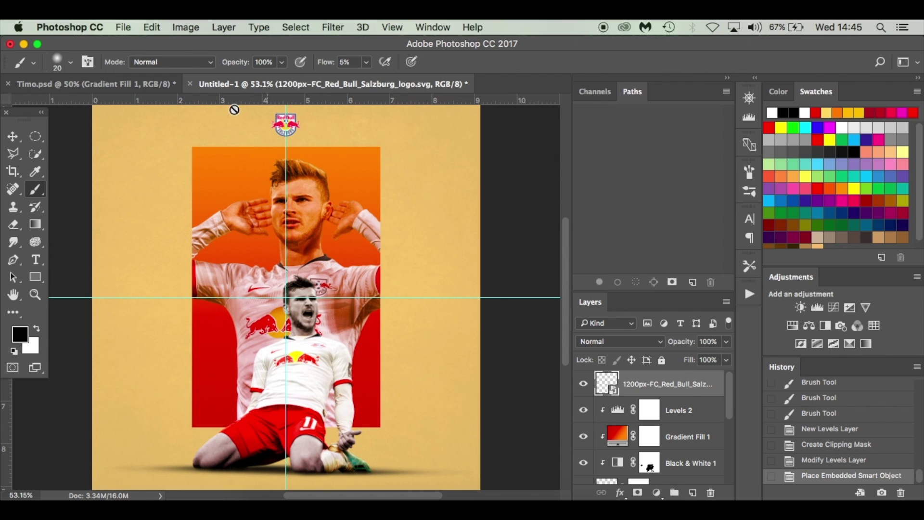
# Step: Look through the layer stack of the Timo.psd reference, return to the poster document and hide its guides
pyautogui.click(160, 86)
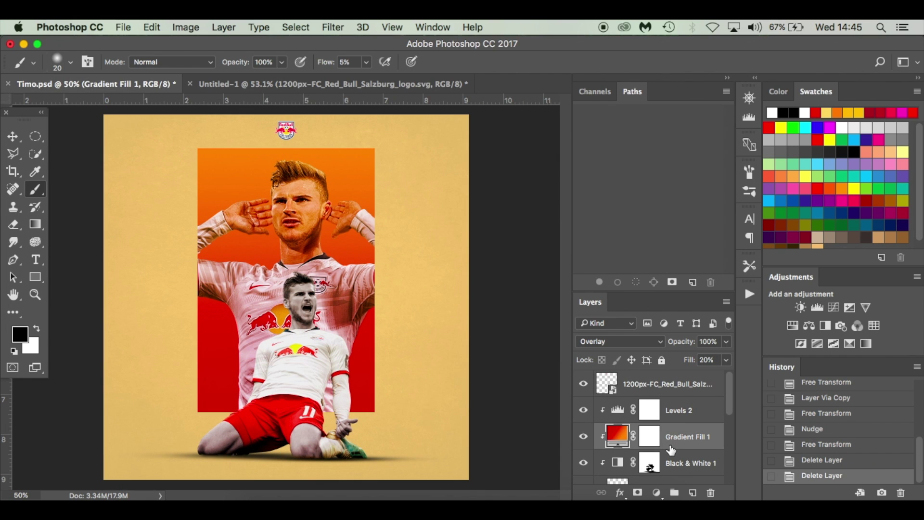
pyautogui.scroll(-3, 671, 448)
pyautogui.scroll(2, 671, 450)
pyautogui.scroll(-5, 671, 450)
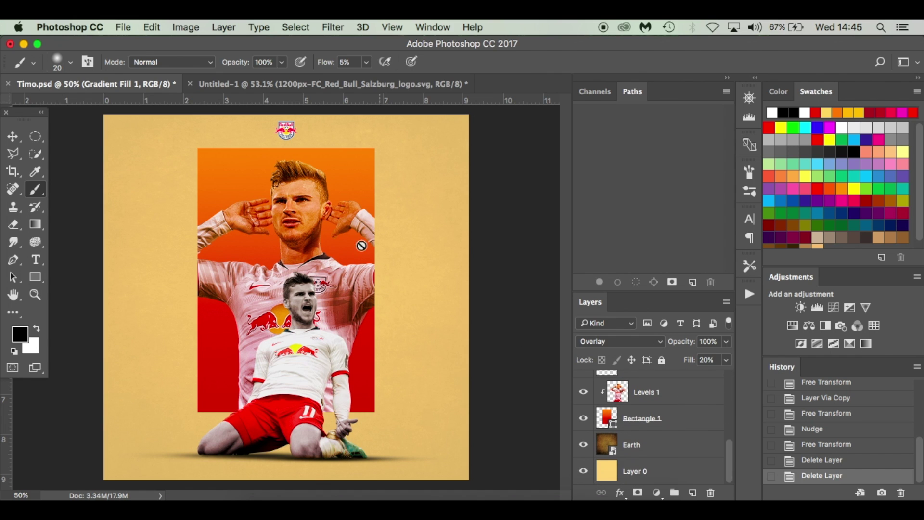
pyautogui.click(313, 84)
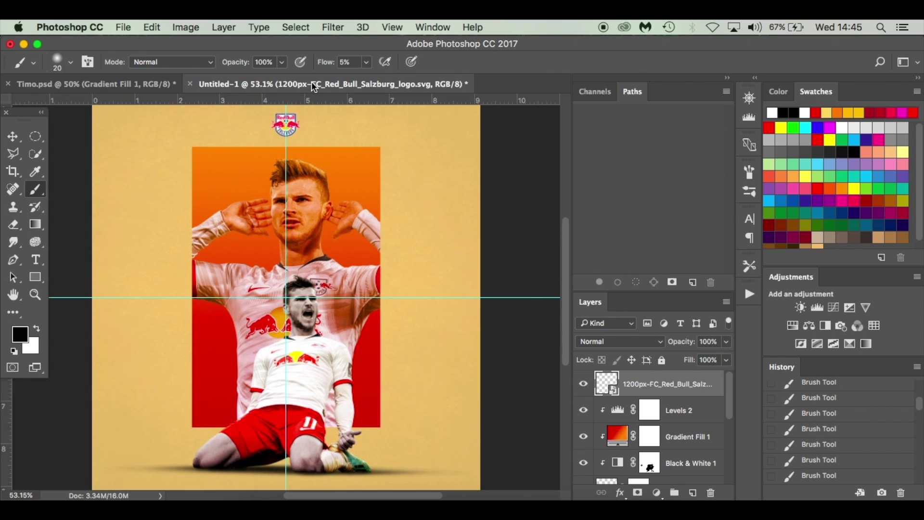
pyautogui.press('super+semicolon')
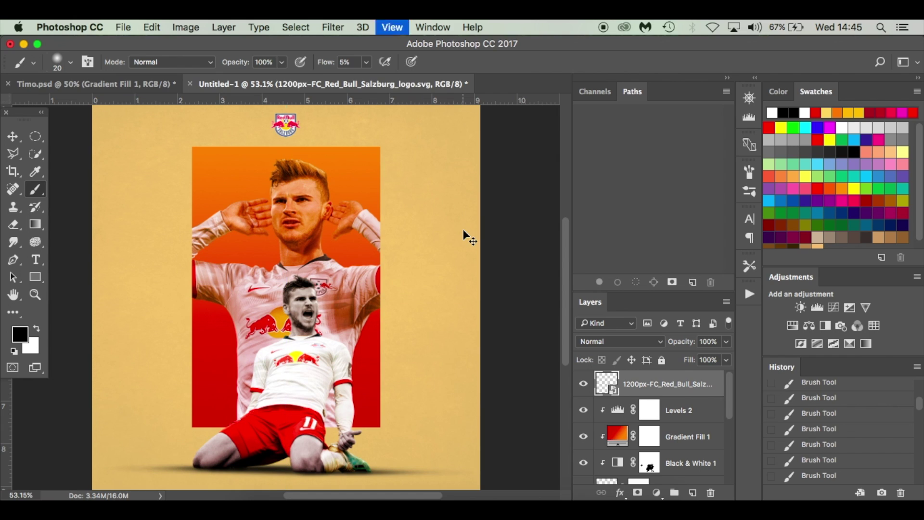